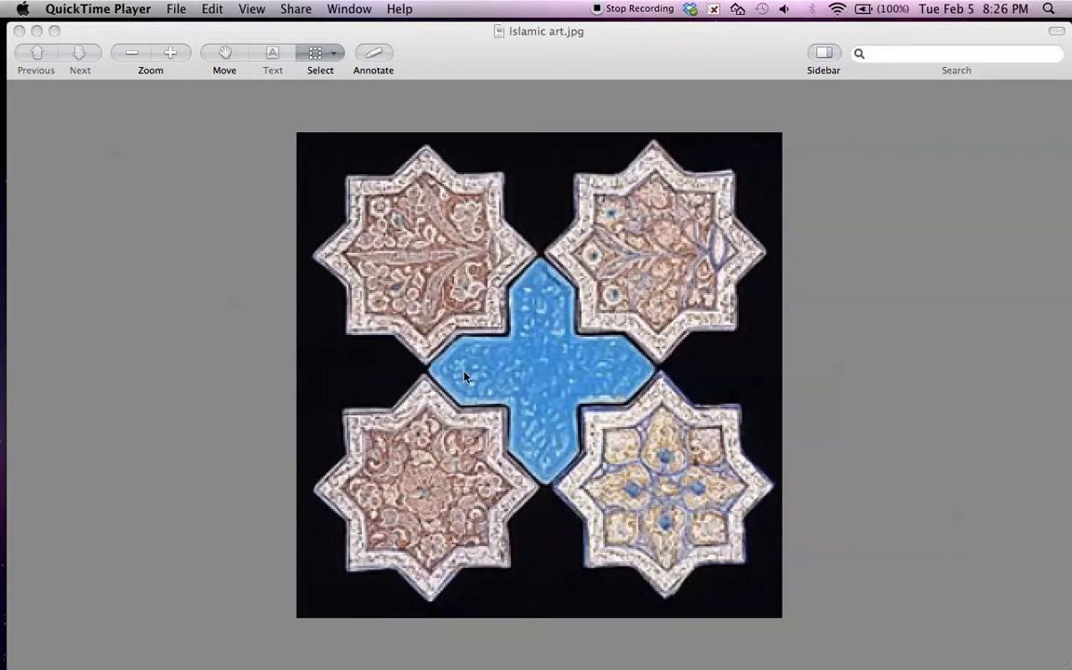
Switch from the Islamic art image to the blank GeoGebra drawing window.
mouse_move(5, 240)
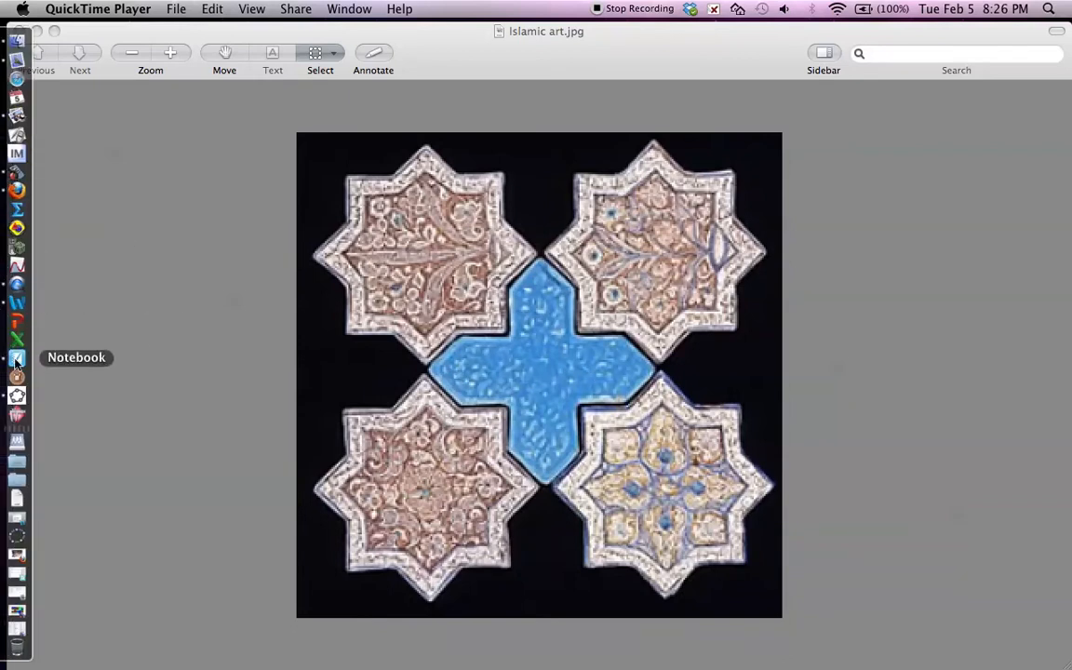
left_click(17, 398)
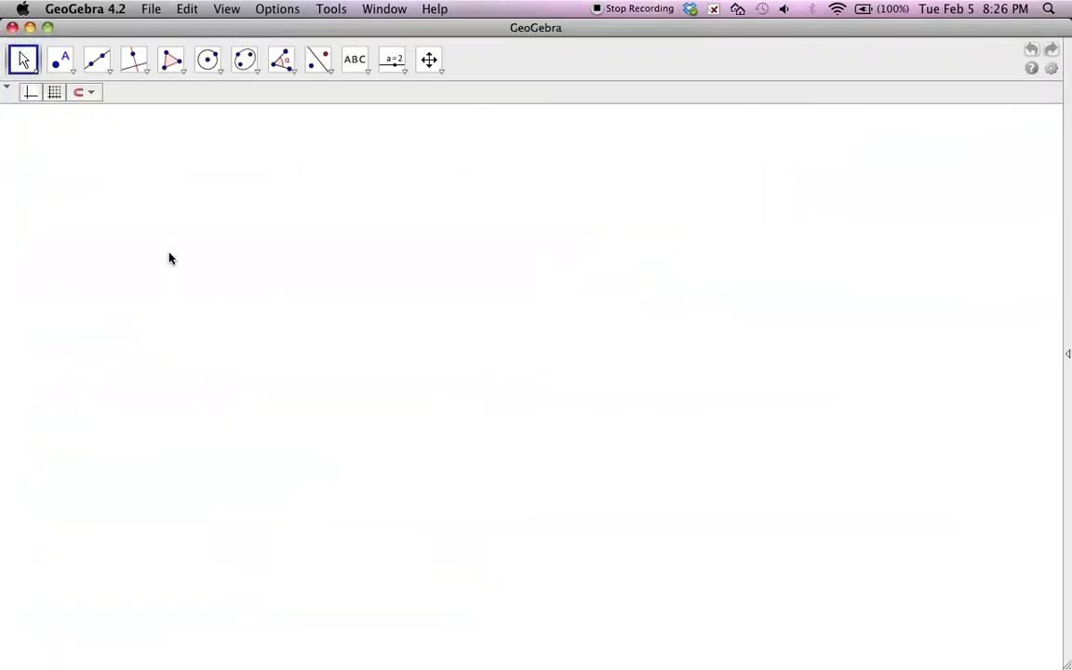
left_click(1068, 356)
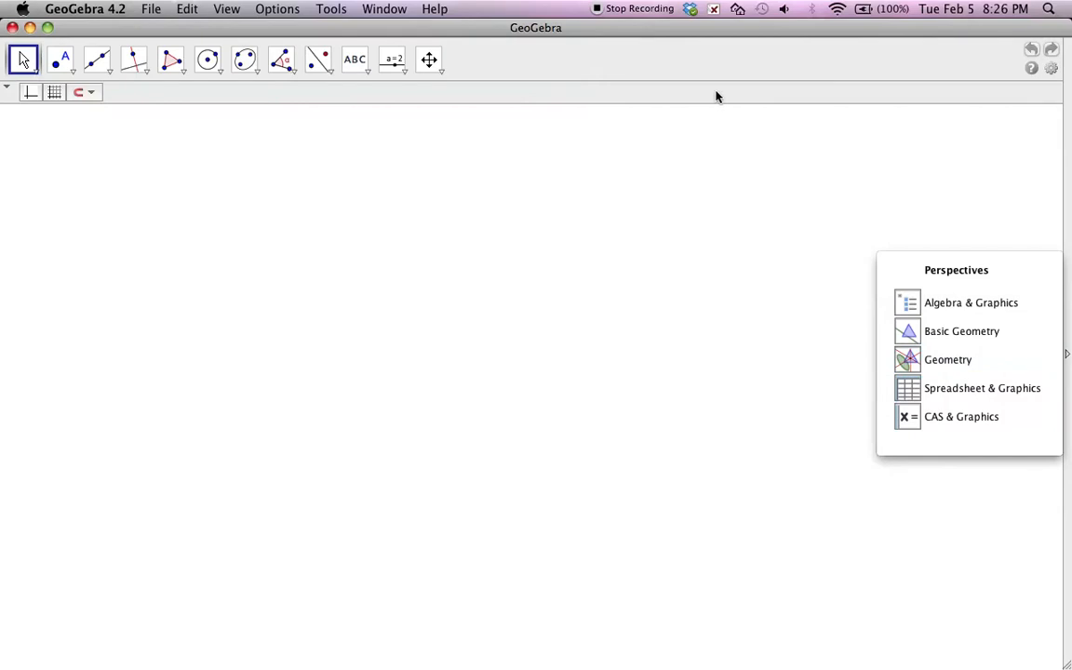
left_click(679, 75)
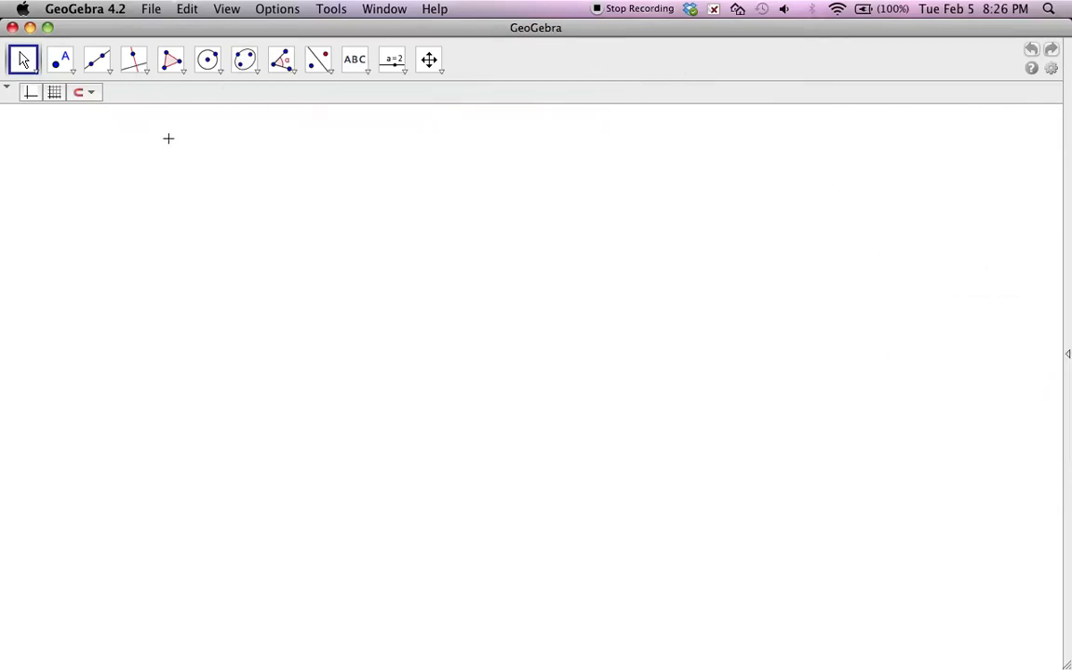
Draw a circle from a centre point left of the canvas middle through a second point up and to its left.
left_click(211, 61)
left_click(388, 360)
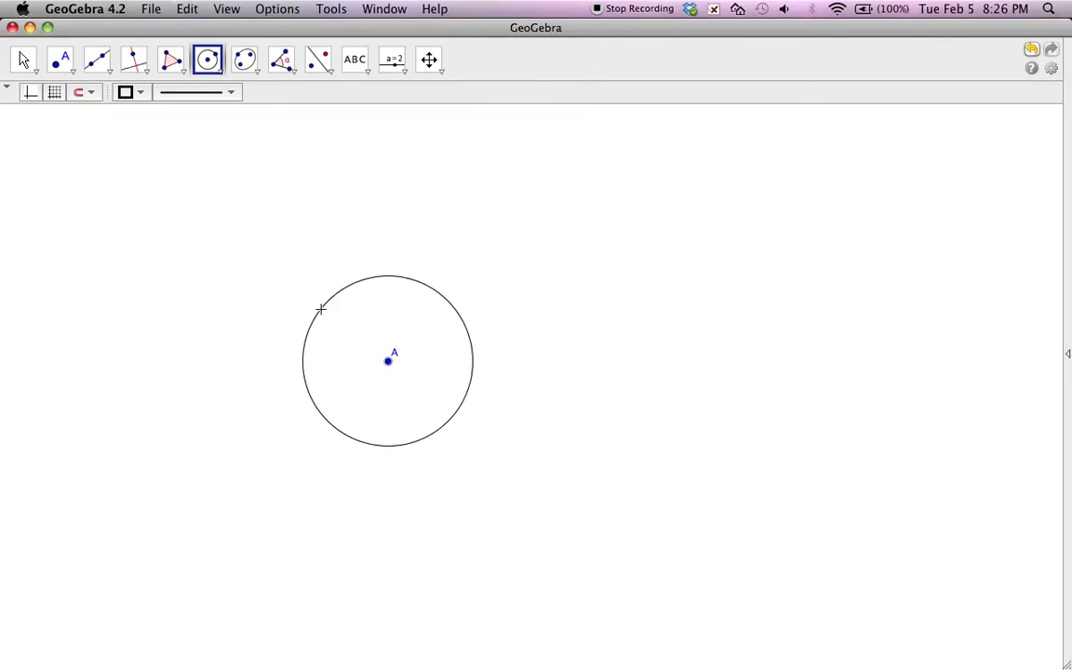
left_click(320, 309)
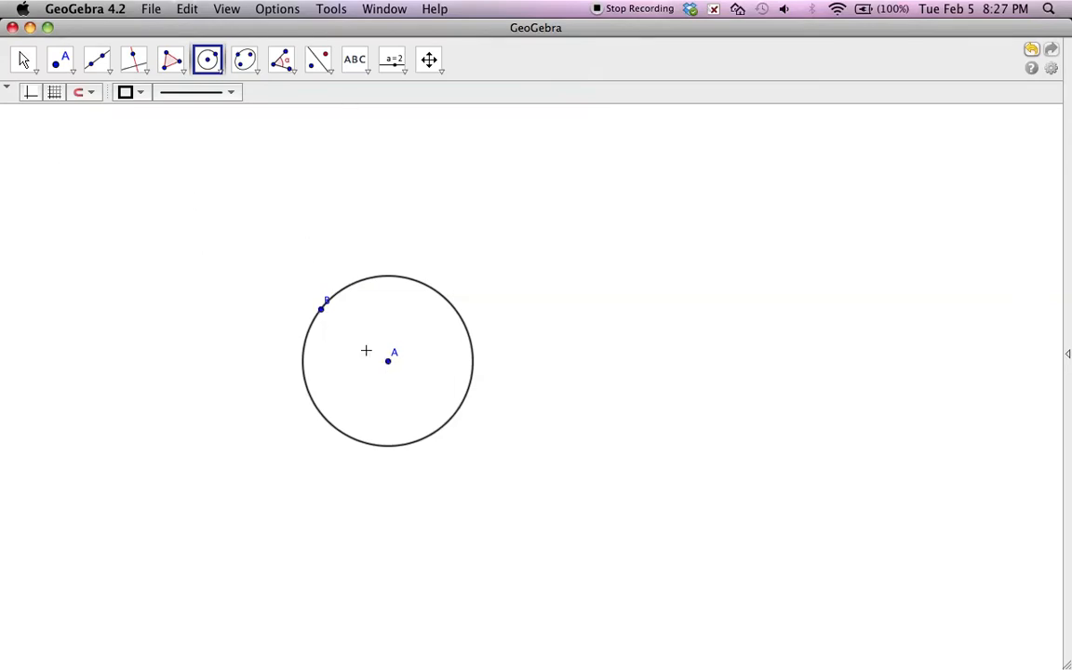
Draw a line through the point on the circle and the circle's centre.
left_click(110, 75)
left_click(109, 96)
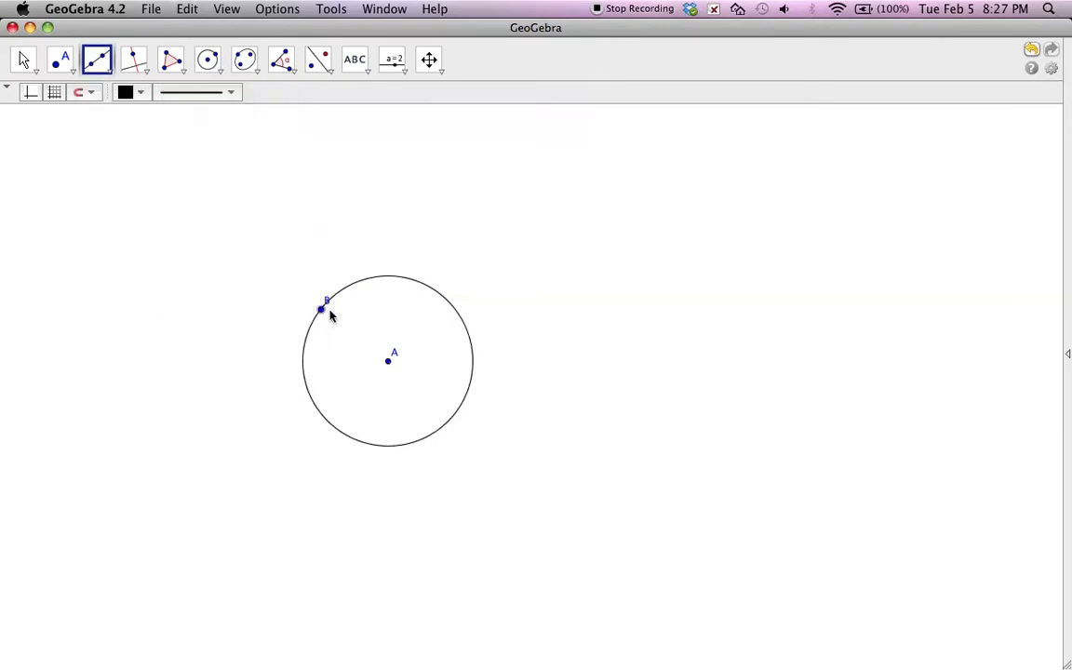
left_click(321, 310)
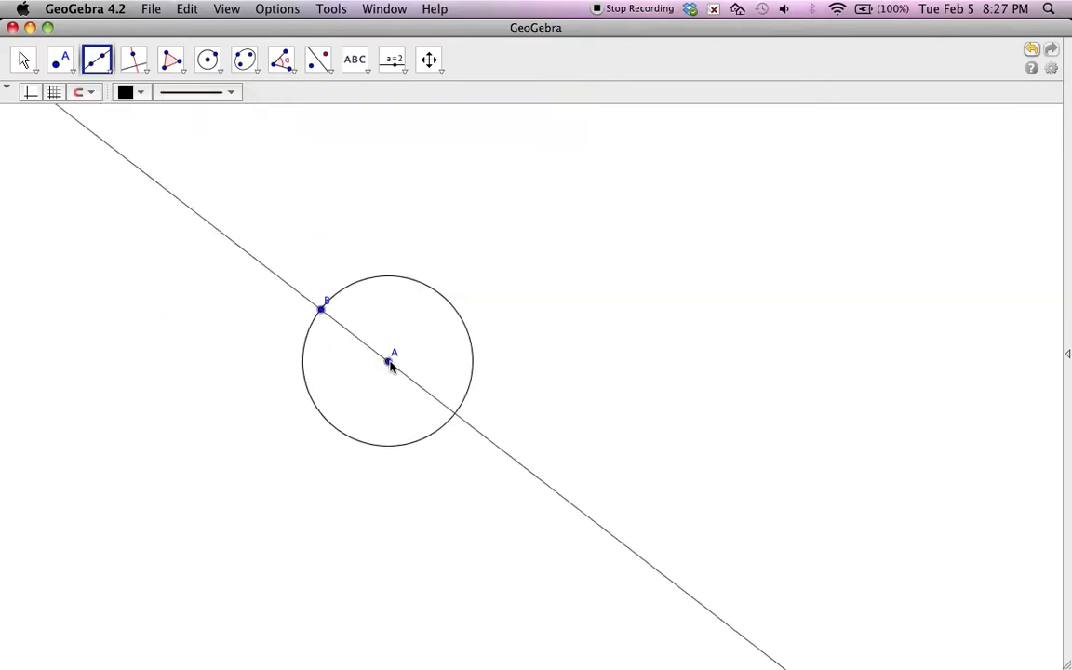
left_click(389, 361)
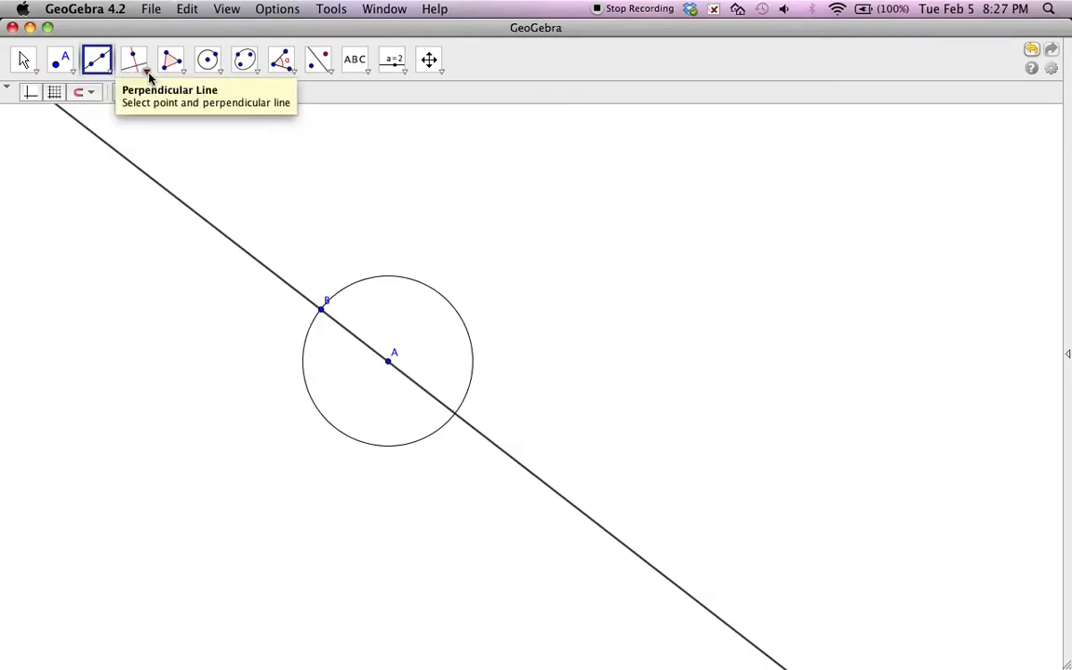
Construct a line through the circle's centre perpendicular to the existing line.
left_click(148, 74)
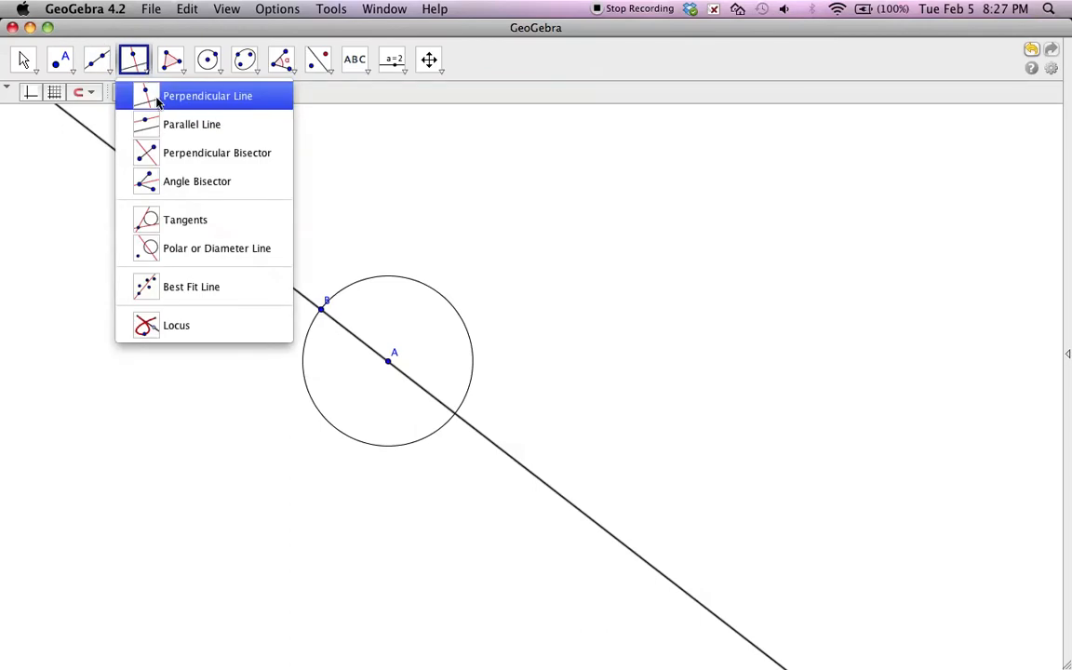
left_click(158, 104)
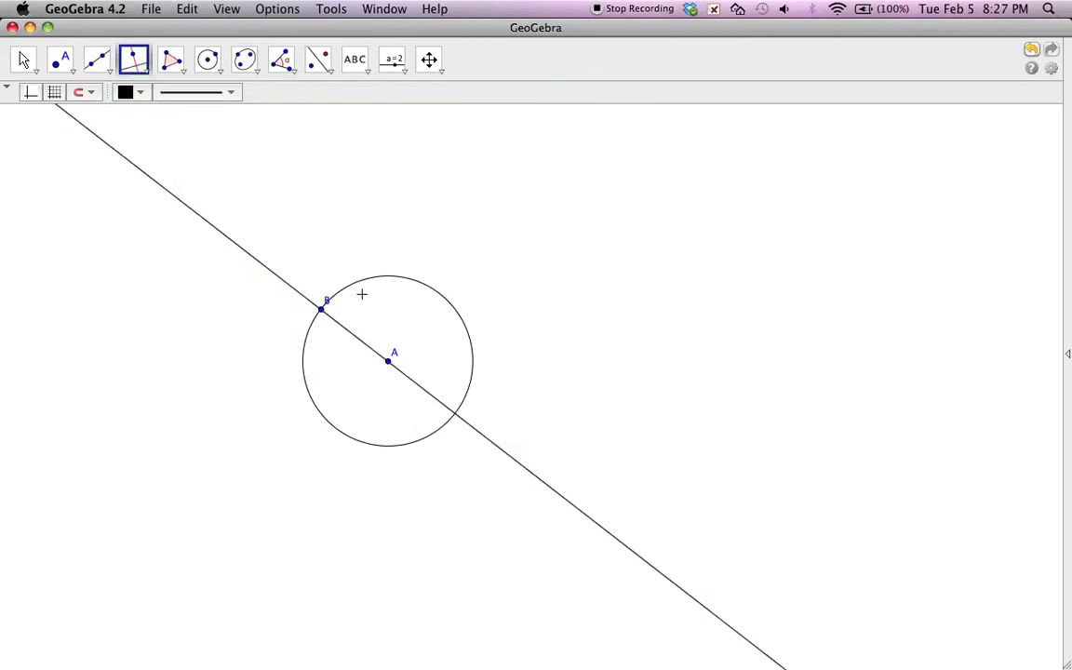
left_click(388, 361)
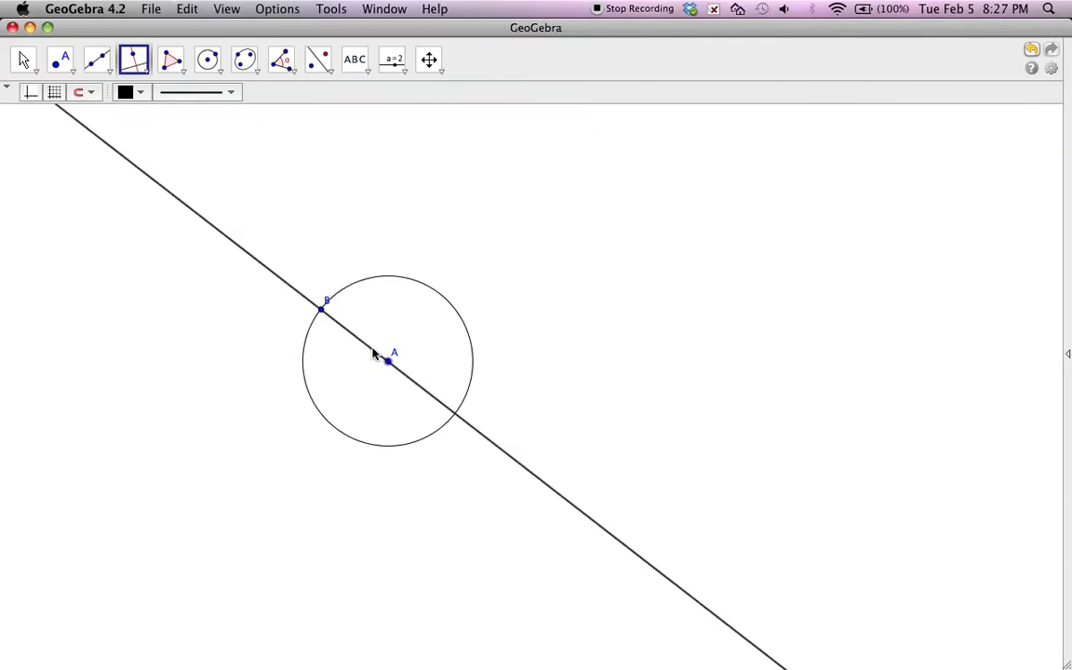
left_click(372, 352)
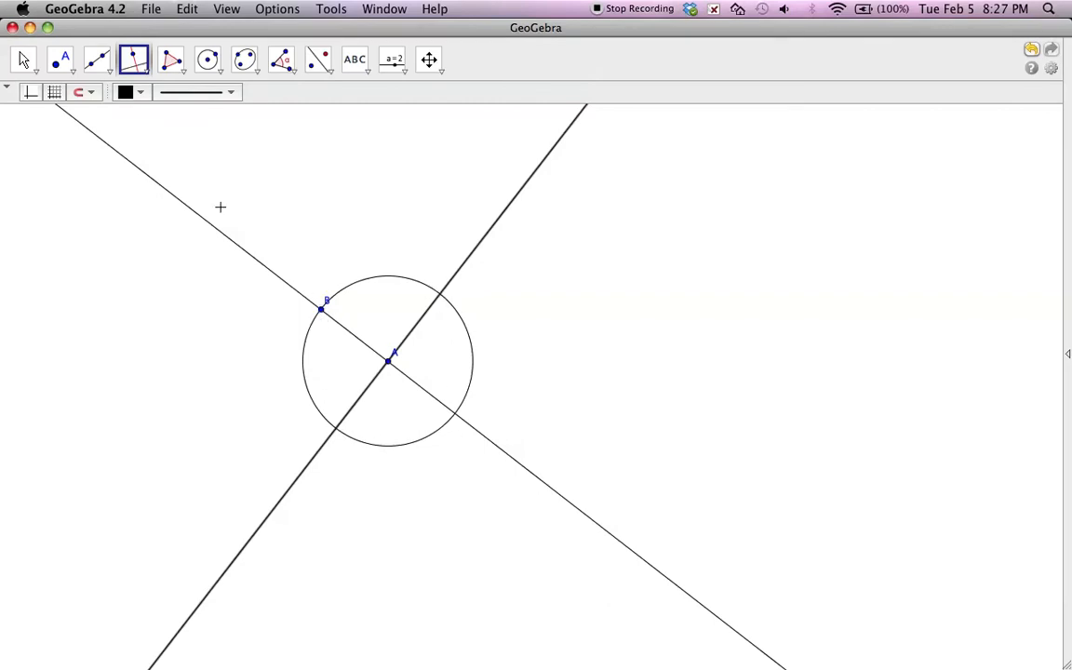
Mark the three remaining intersection points of the circle with the two perpendicular lines.
left_click(105, 67)
mouse_move(82, 63)
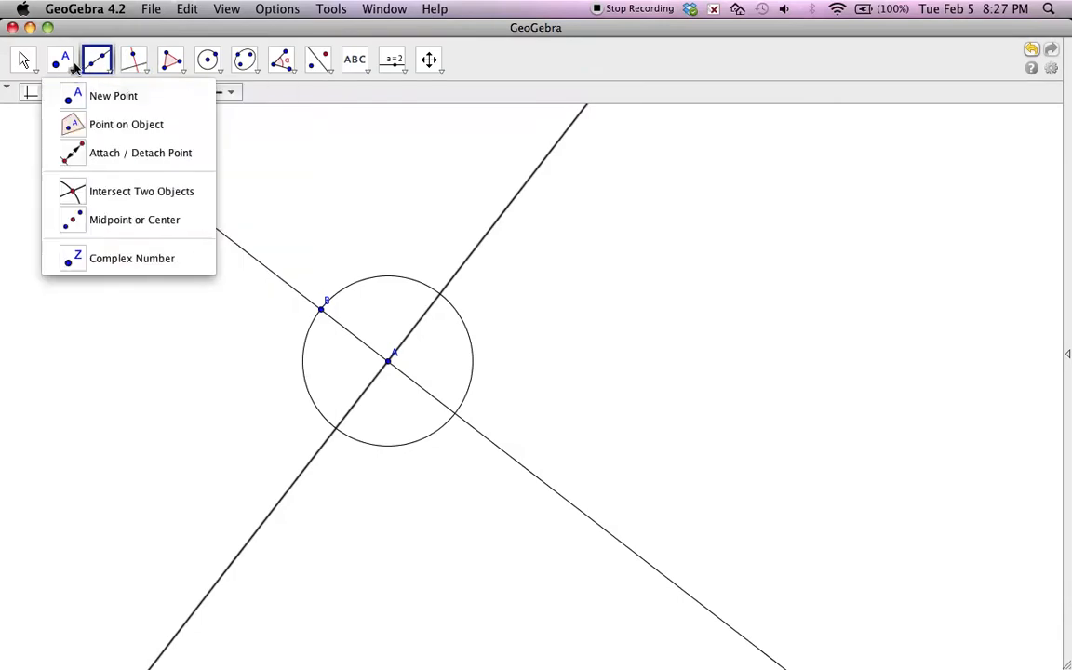
left_click(70, 188)
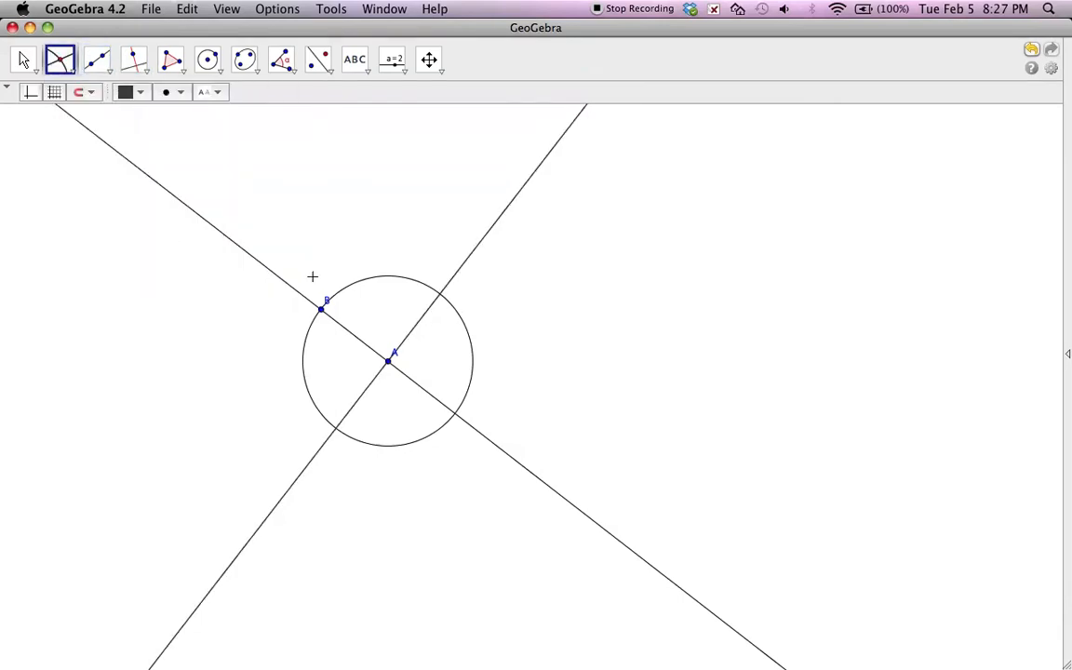
left_click(73, 72)
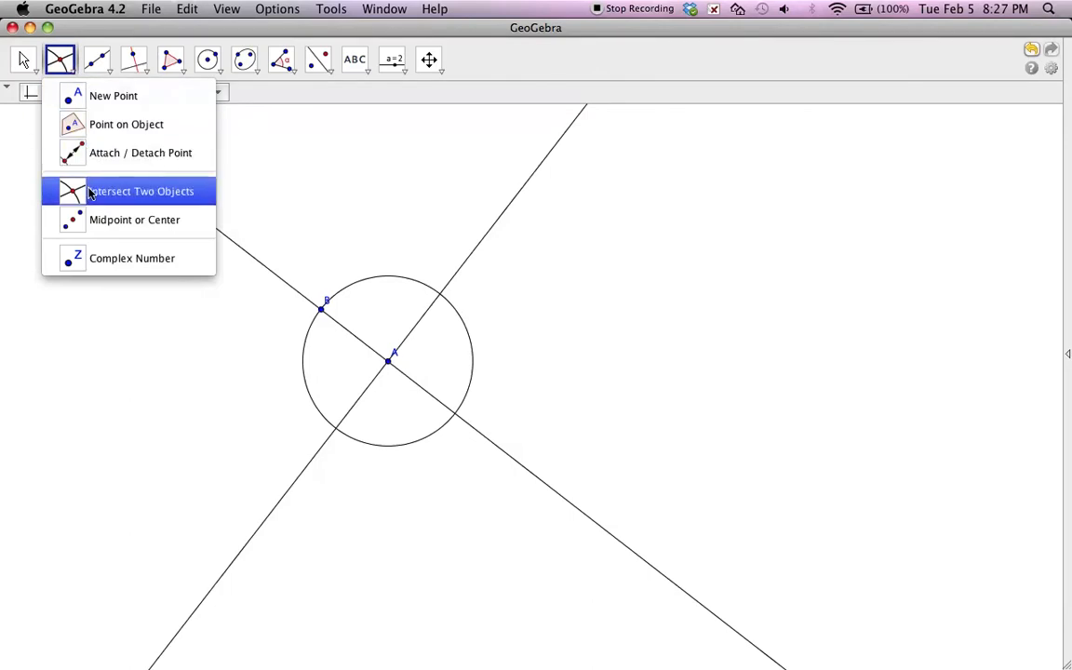
left_click(441, 298)
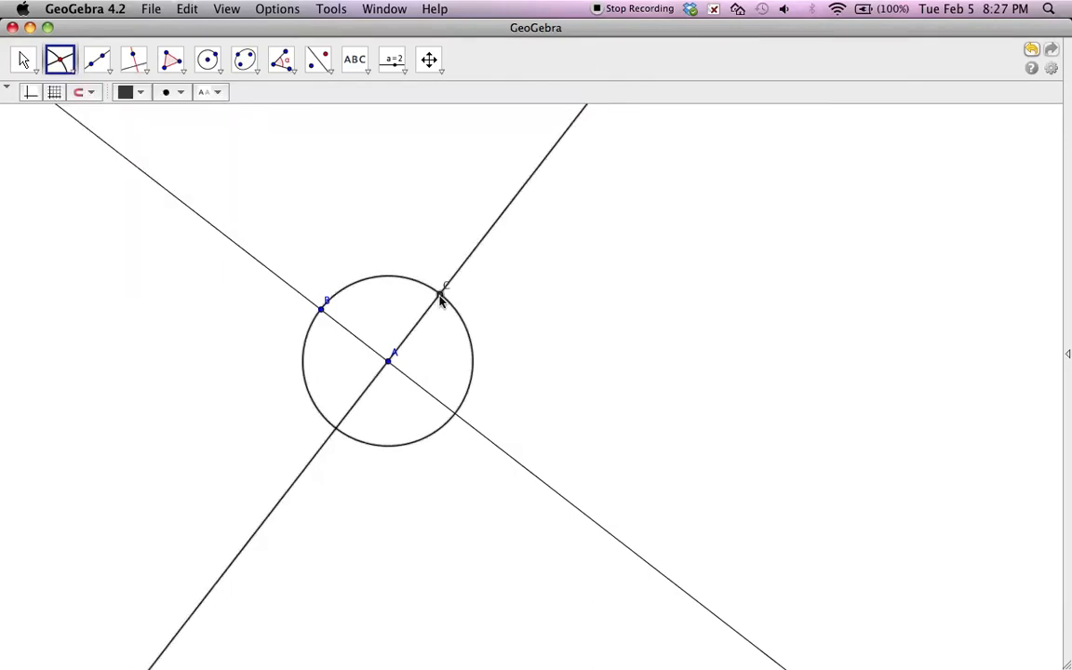
left_click(455, 415)
left_click(335, 429)
Create a square polygon joining the four points where the lines meet the circle.
left_click(177, 63)
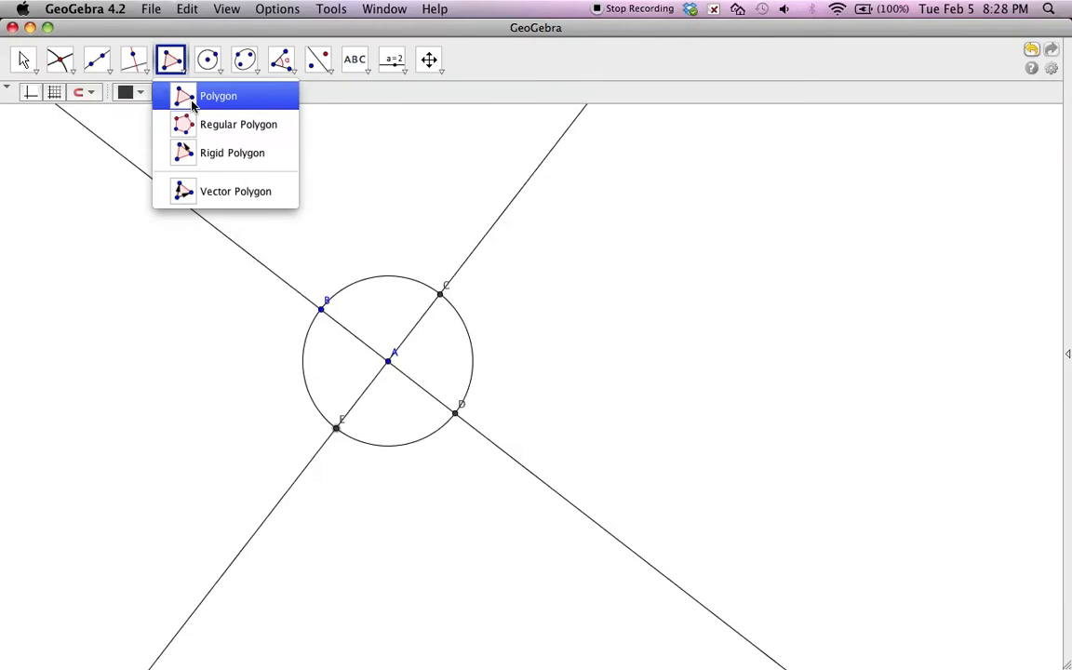
left_click(192, 104)
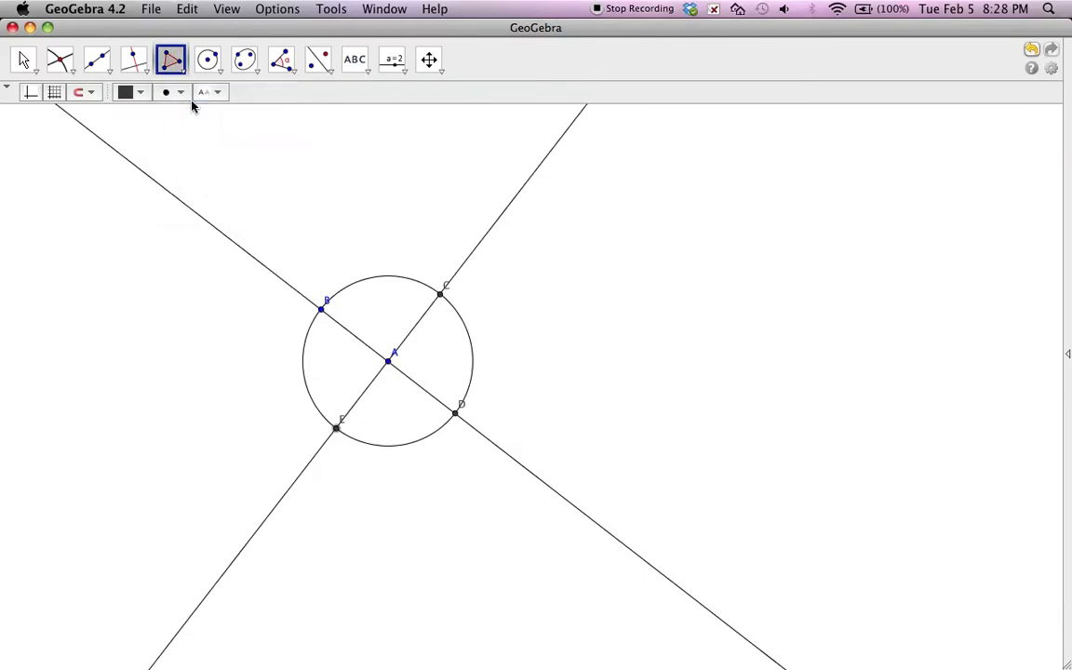
left_click(336, 429)
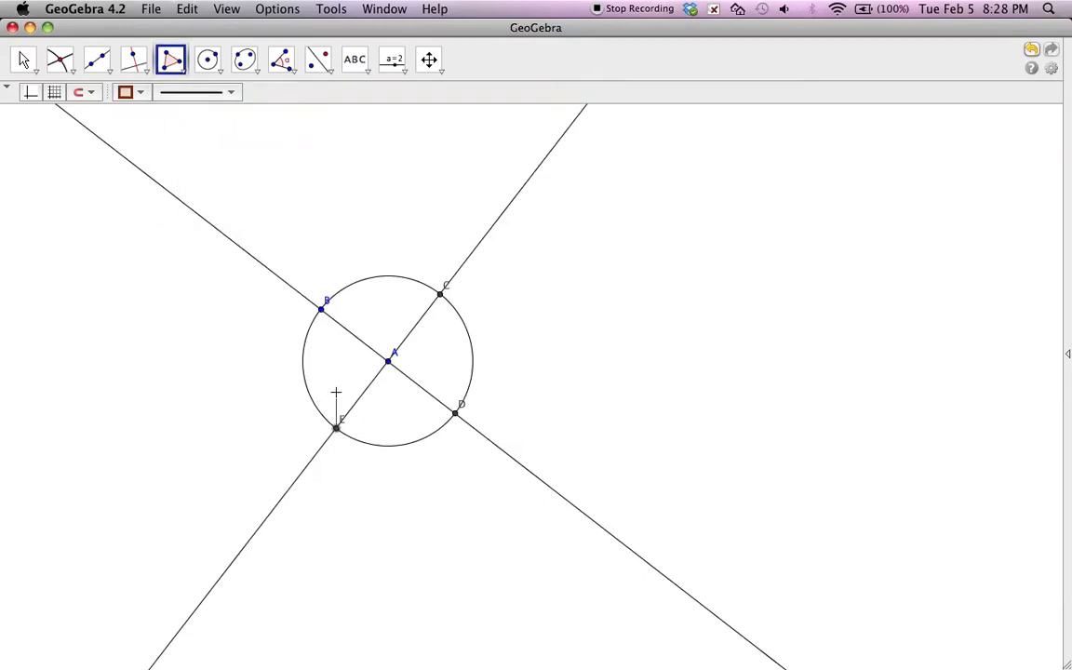
left_click(322, 309)
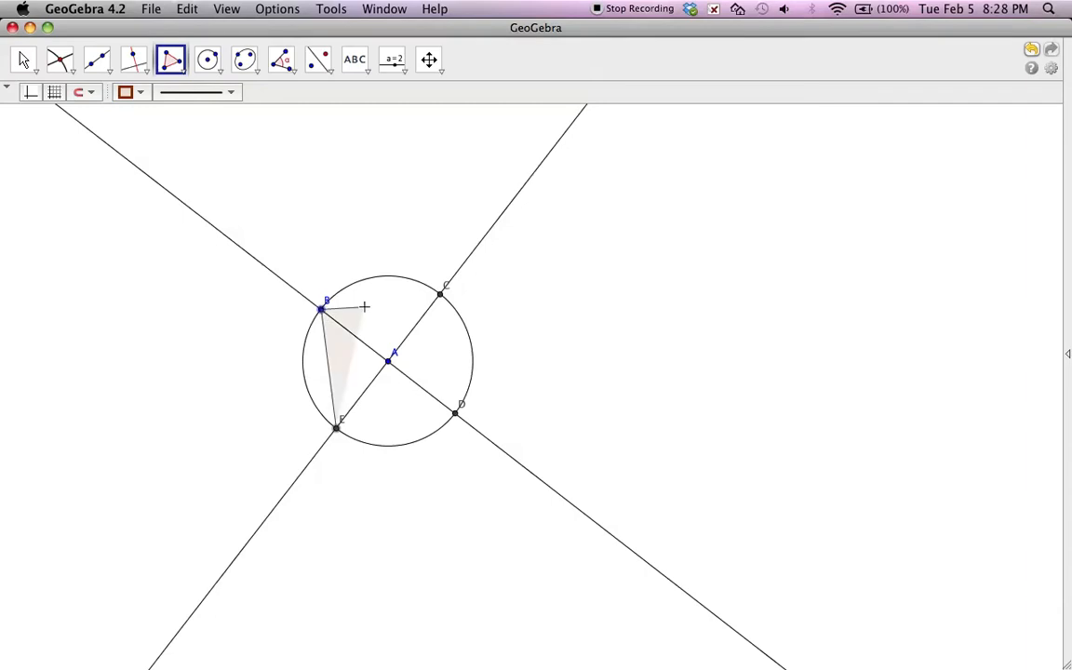
left_click(440, 295)
left_click(455, 412)
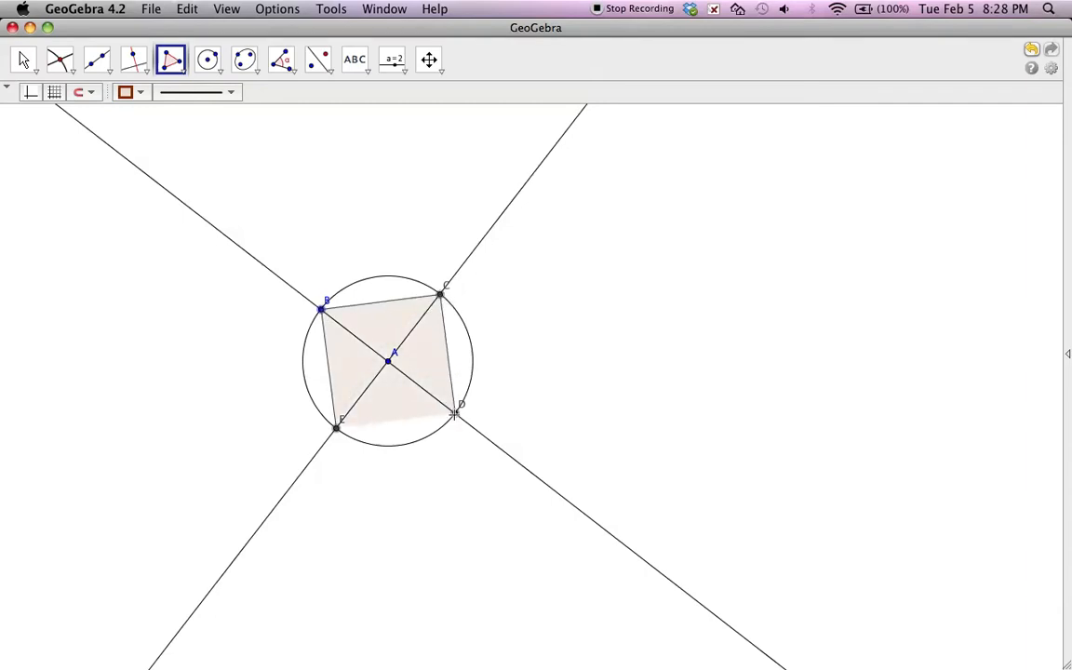
left_click(336, 429)
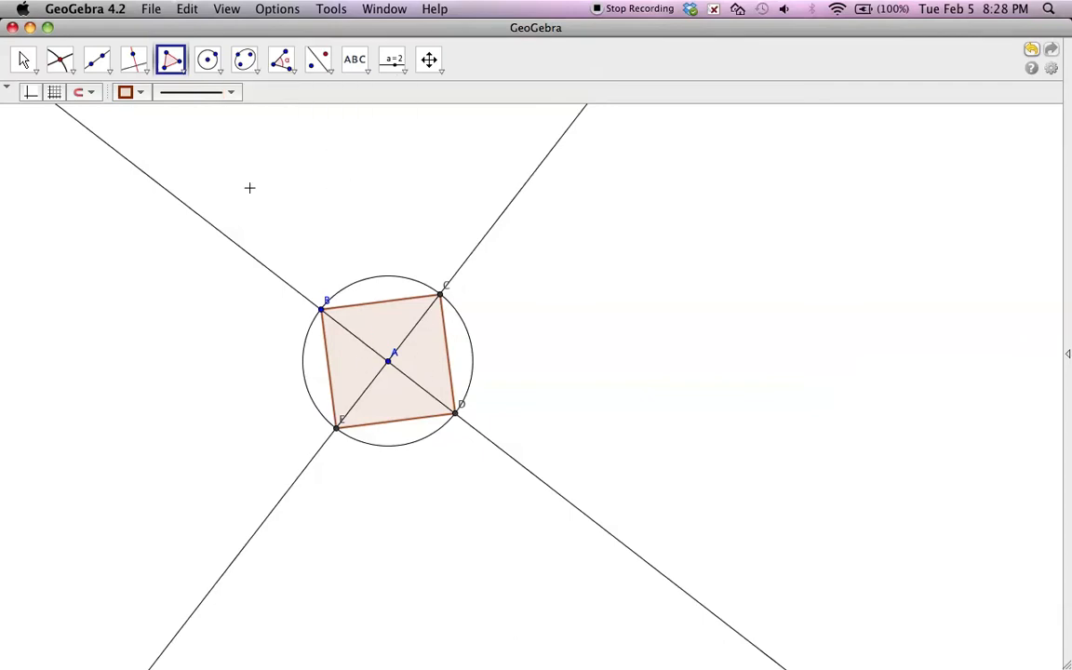
Hide the circle and both construction lines together, leaving only the square and its points shown.
left_click(21, 62)
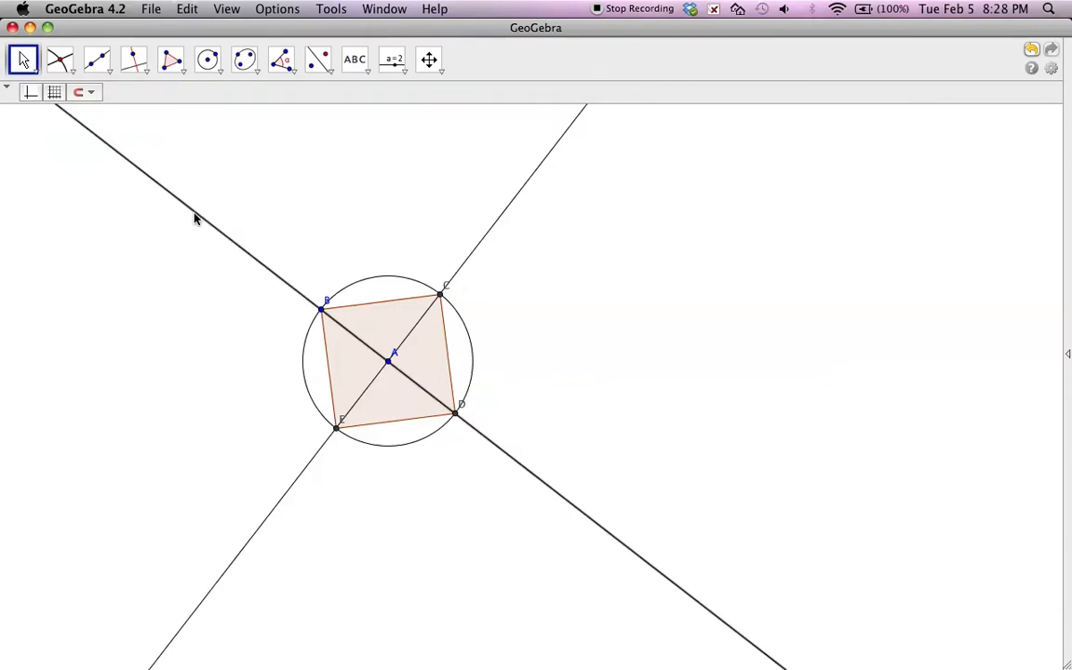
left_click(240, 250)
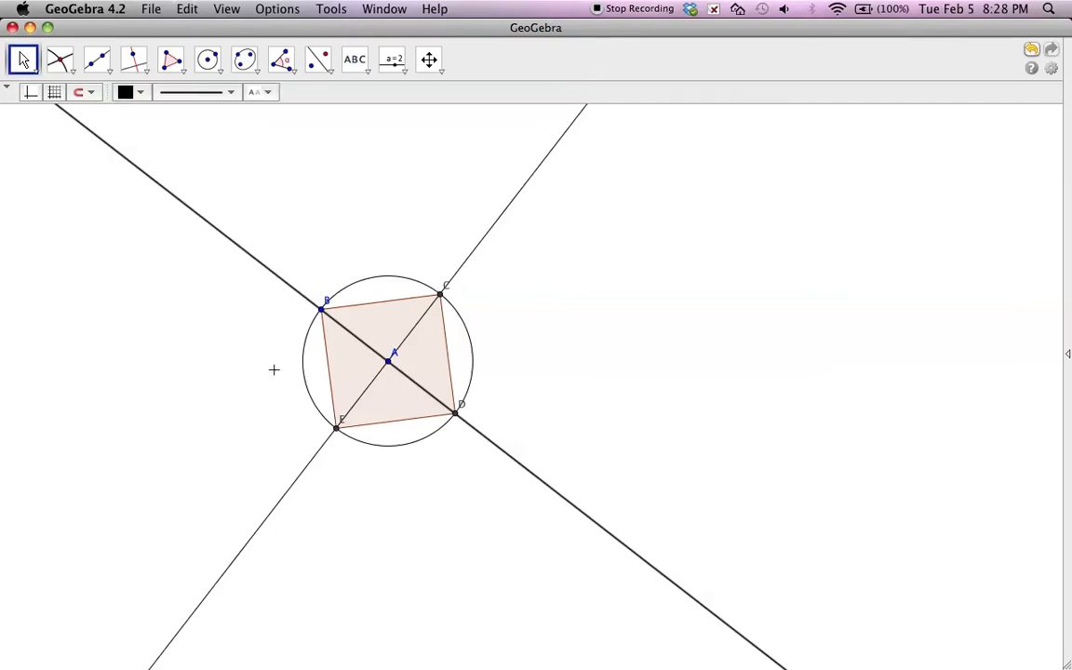
left_click(314, 455)
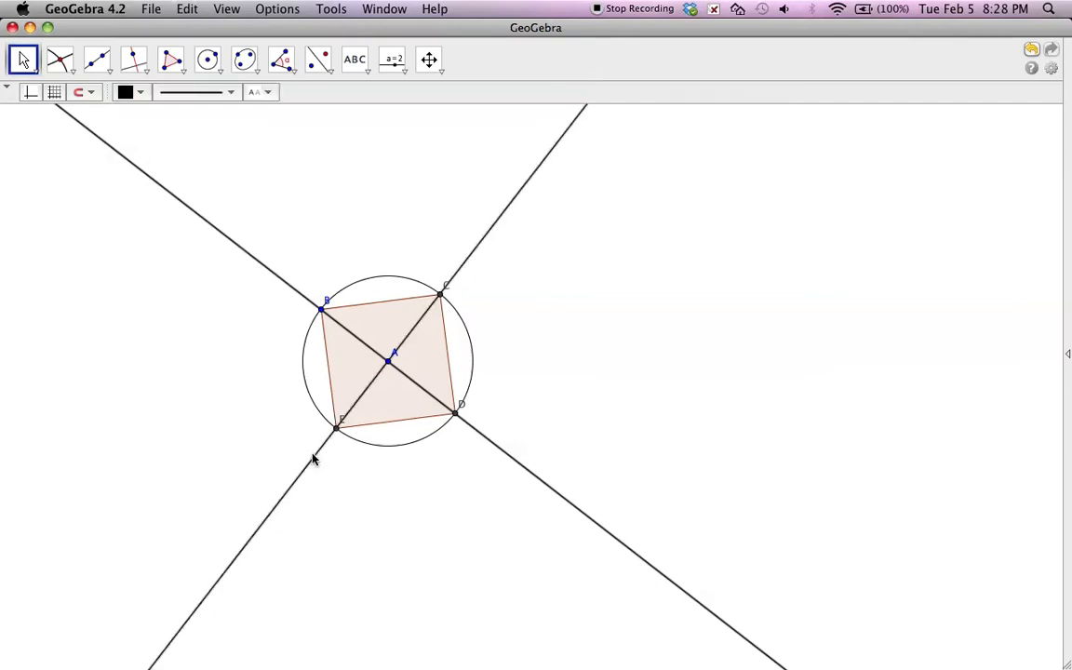
left_click(382, 281)
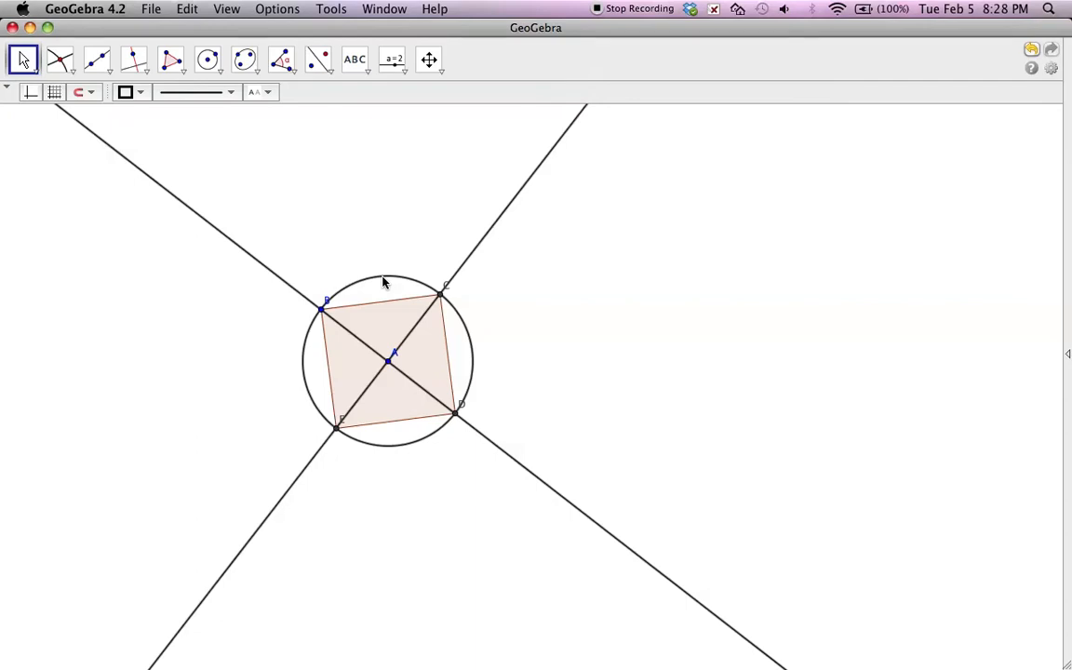
right_click(382, 281)
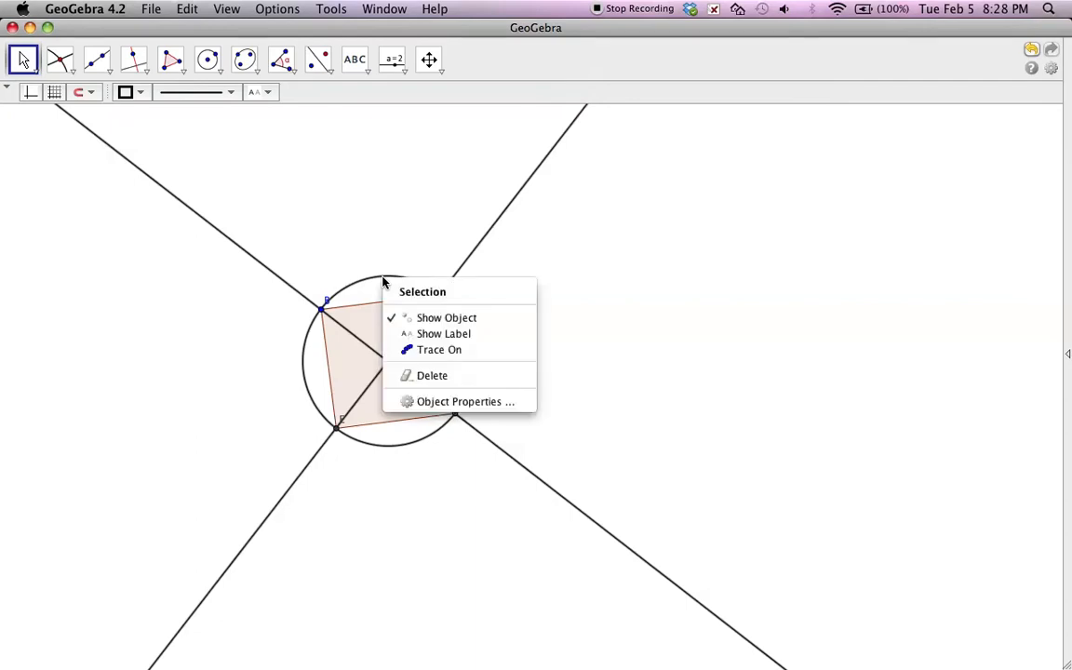
left_click(416, 318)
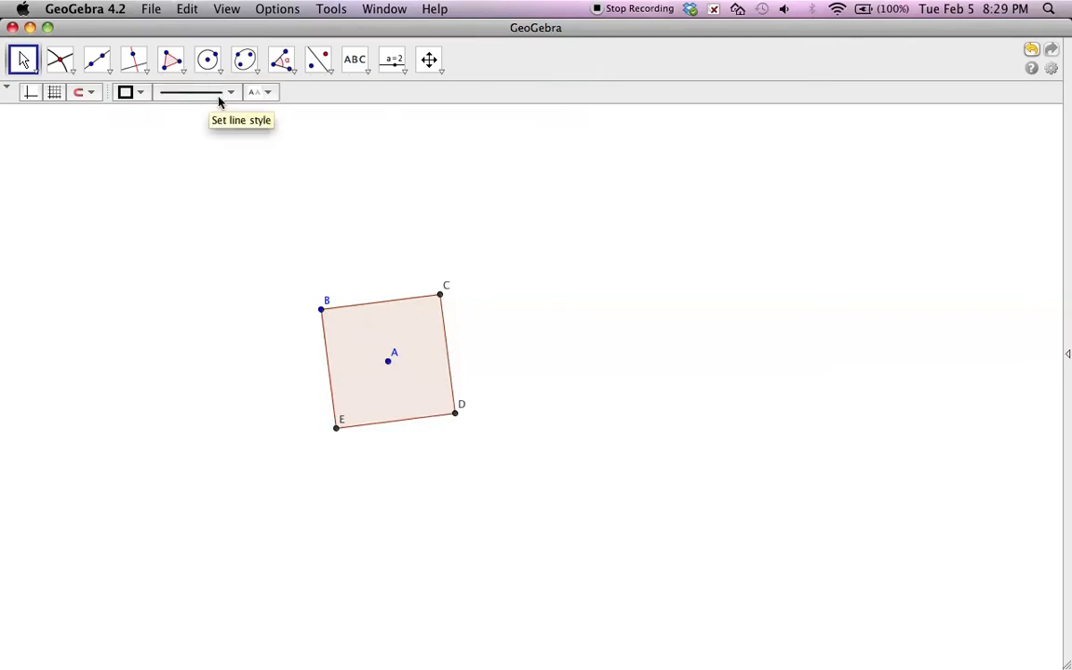
Rotate a copy of the square and its corner points 45° counter clockwise around centre point A.
left_click(327, 70)
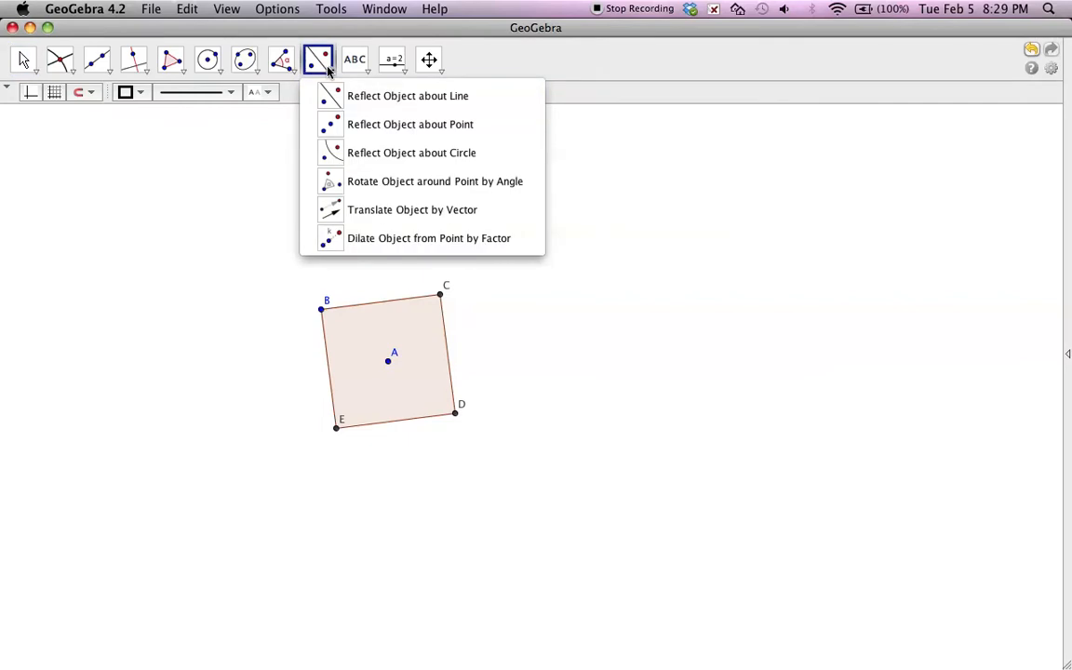
left_click(376, 193)
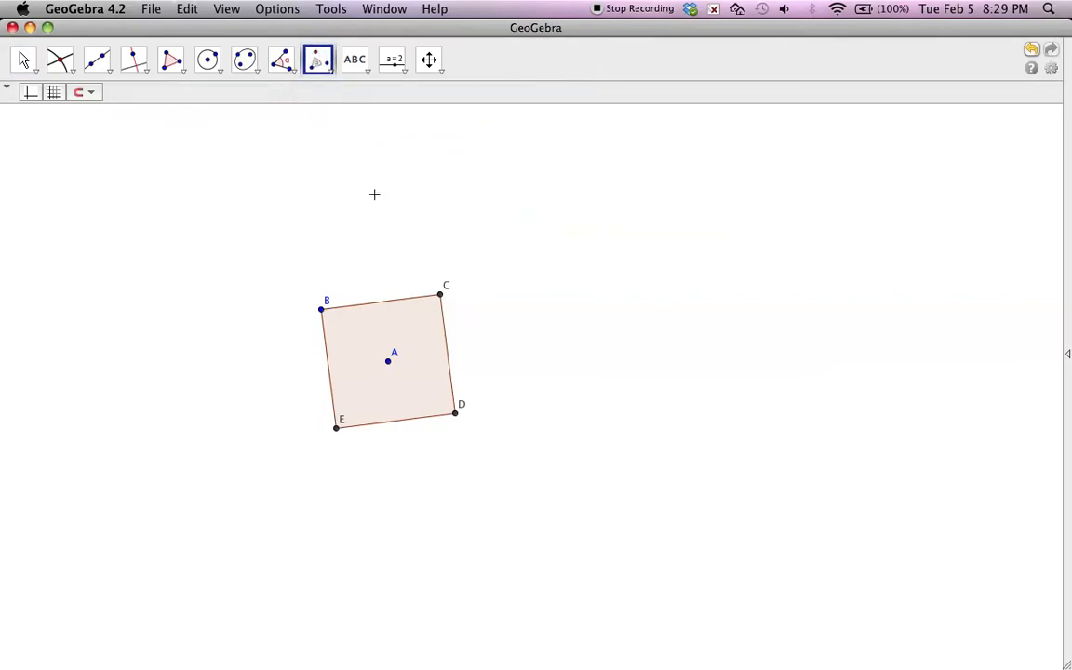
left_click_drag(274, 261, 500, 471)
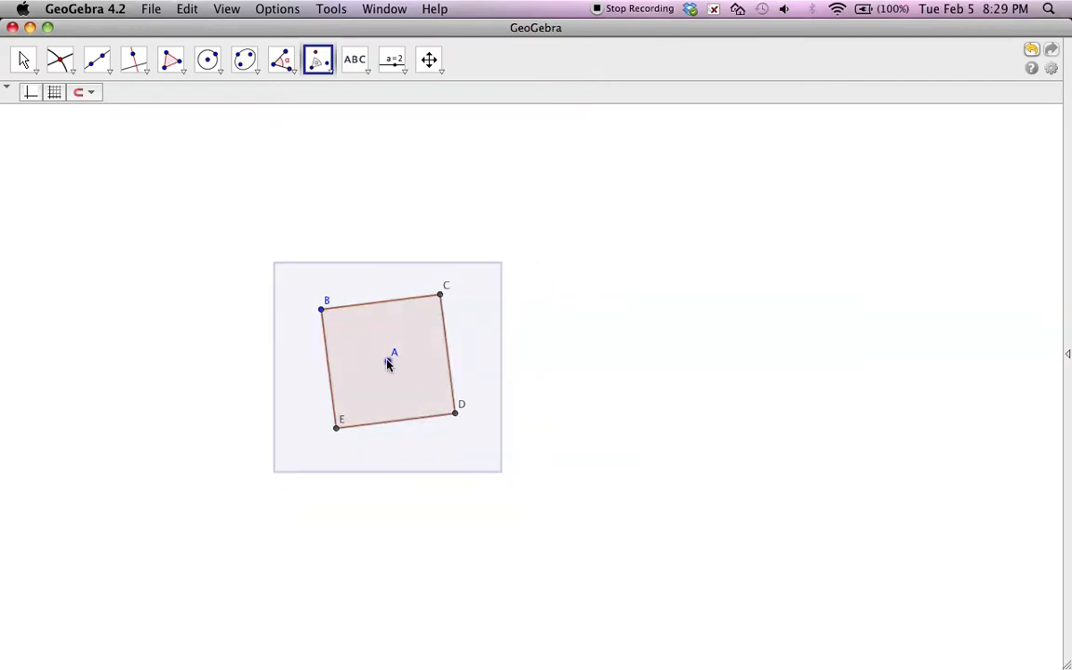
left_click(388, 363)
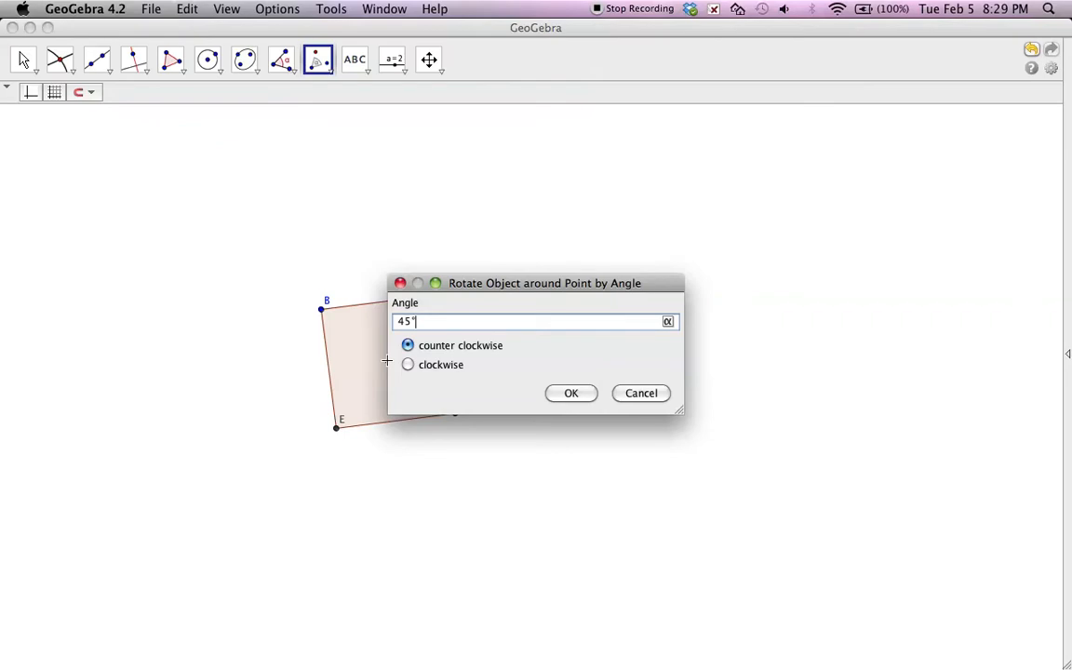
left_click_drag(478, 284, 565, 191)
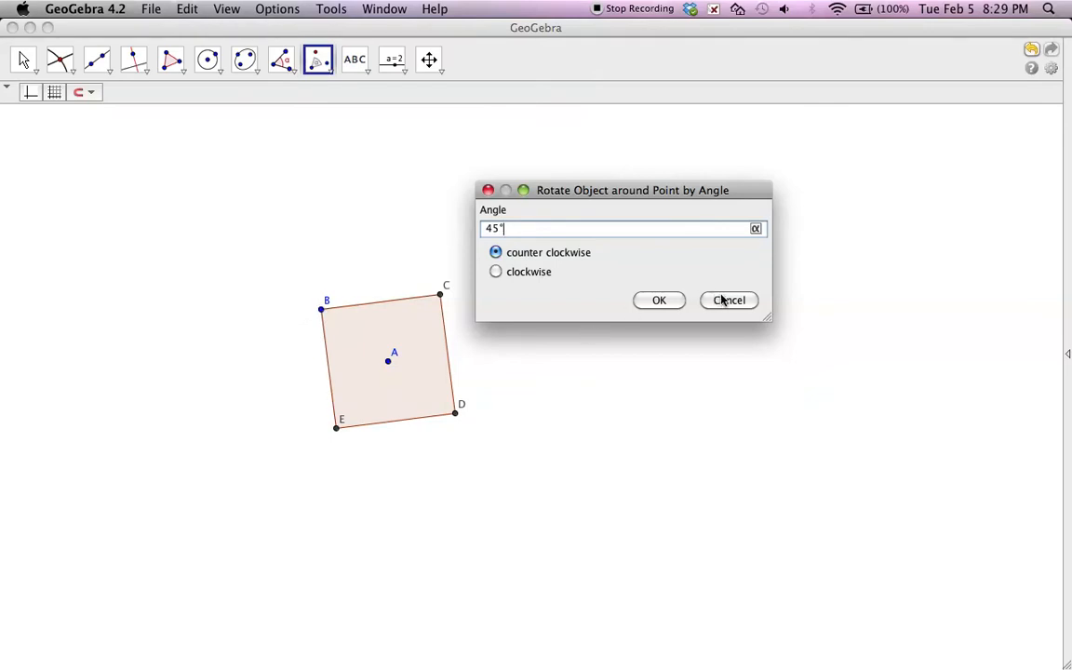
left_click(659, 301)
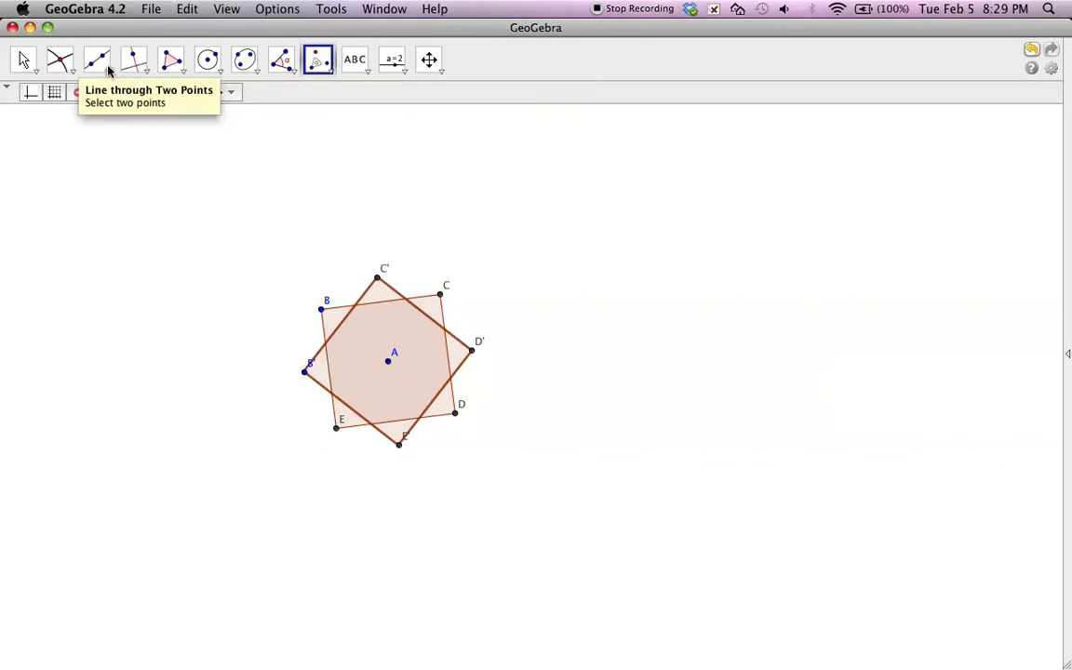
Mark the eight intersection points where the sides of the two overlapping squares cross.
left_click(70, 72)
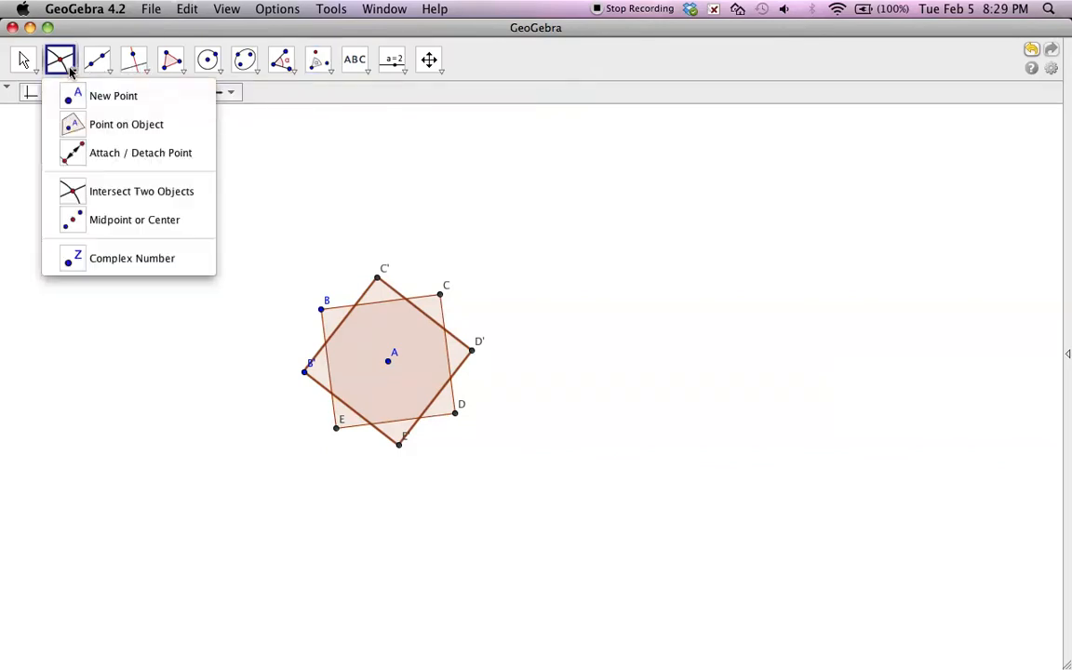
left_click(99, 193)
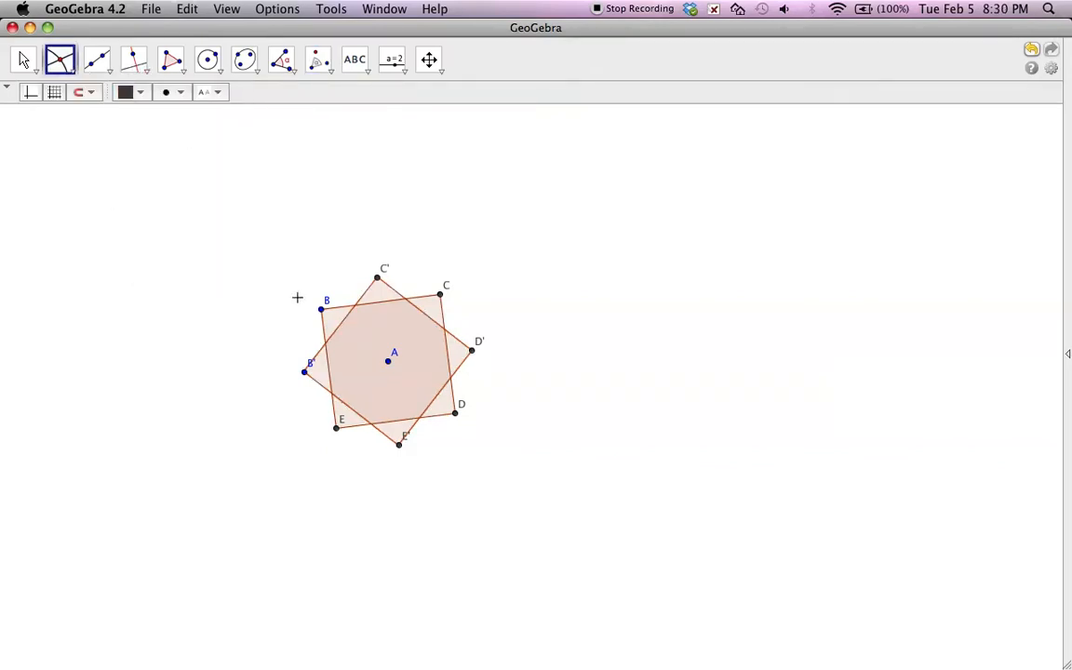
left_click(325, 345)
left_click(356, 305)
left_click(405, 299)
left_click(444, 329)
left_click(450, 377)
left_click(420, 417)
left_click(371, 423)
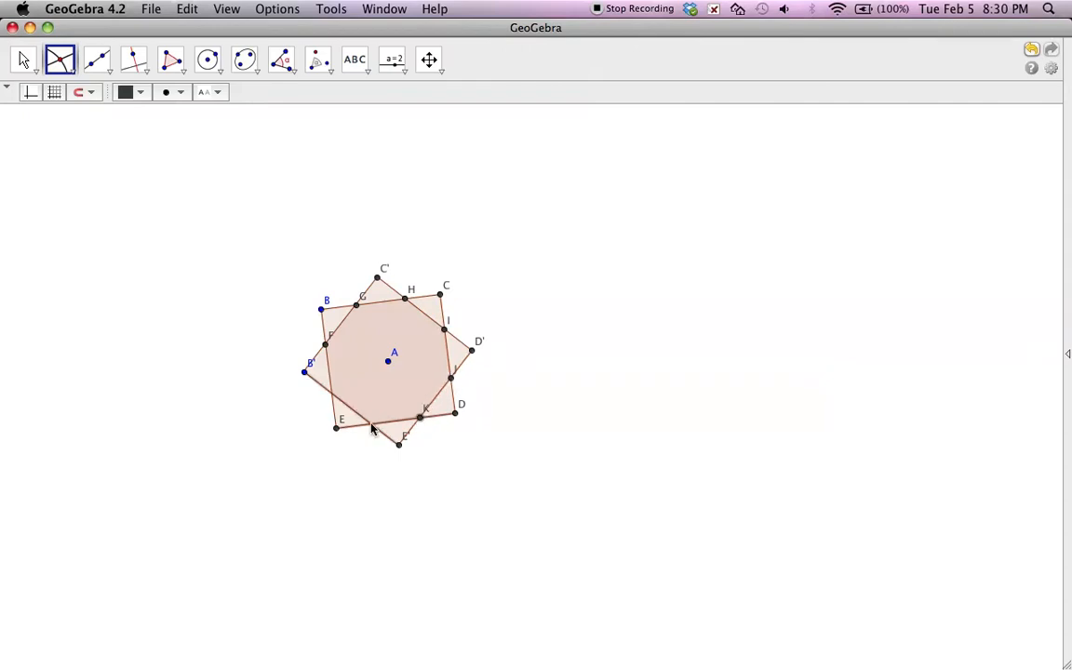
left_click(331, 395)
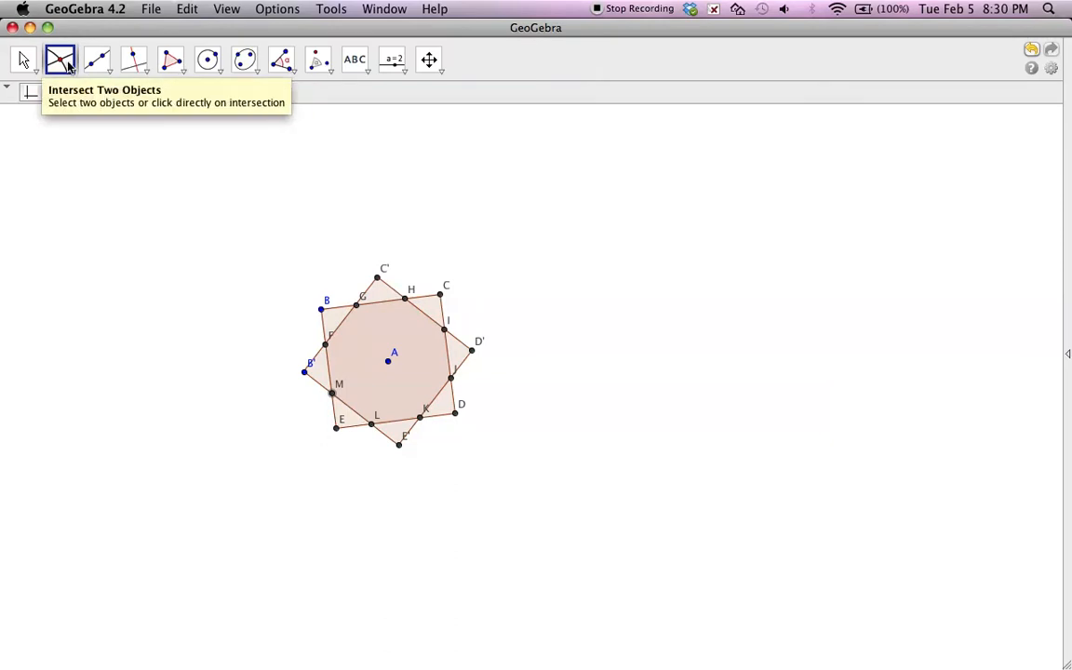
Hide both the rotated square and the original square, keeping all their points shown.
left_click(23, 62)
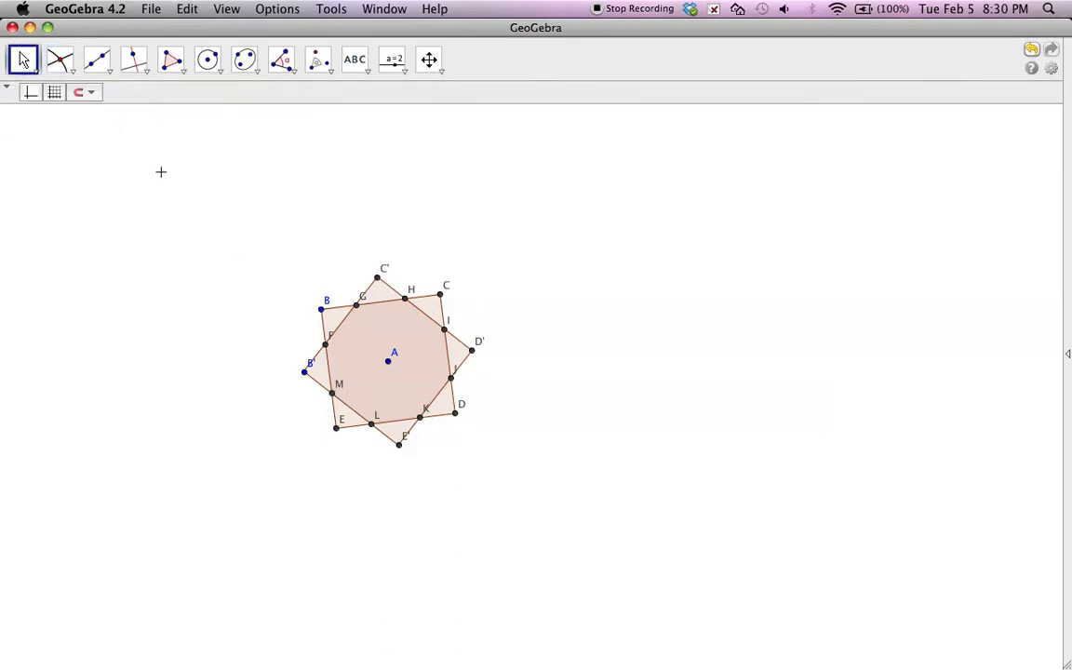
left_click(370, 365)
right_click(371, 362)
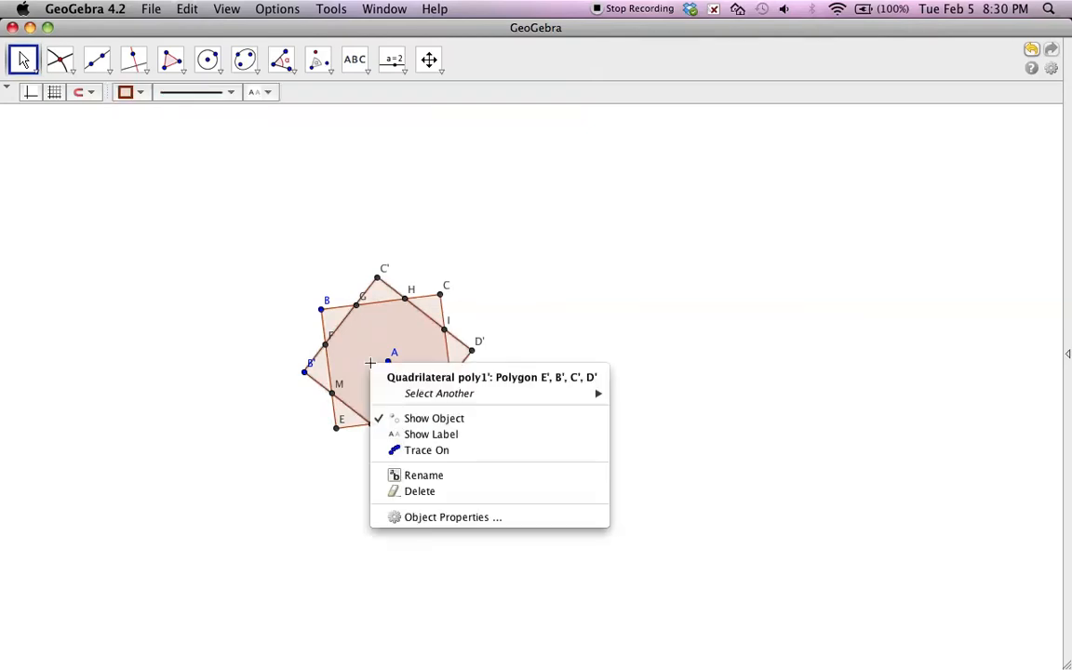
left_click(402, 418)
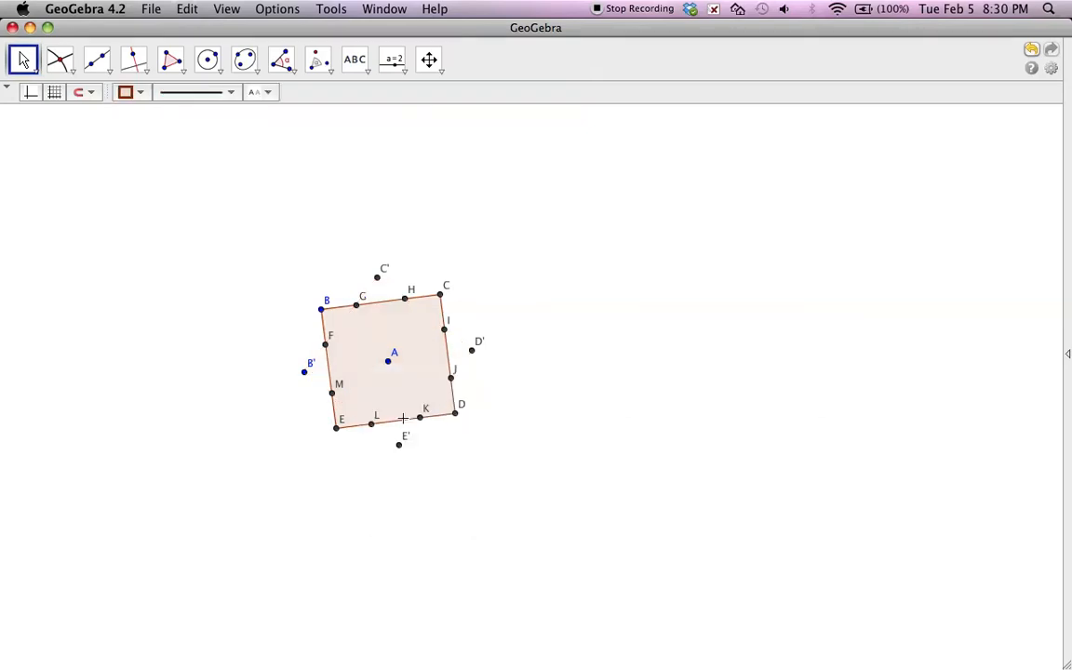
right_click(359, 358)
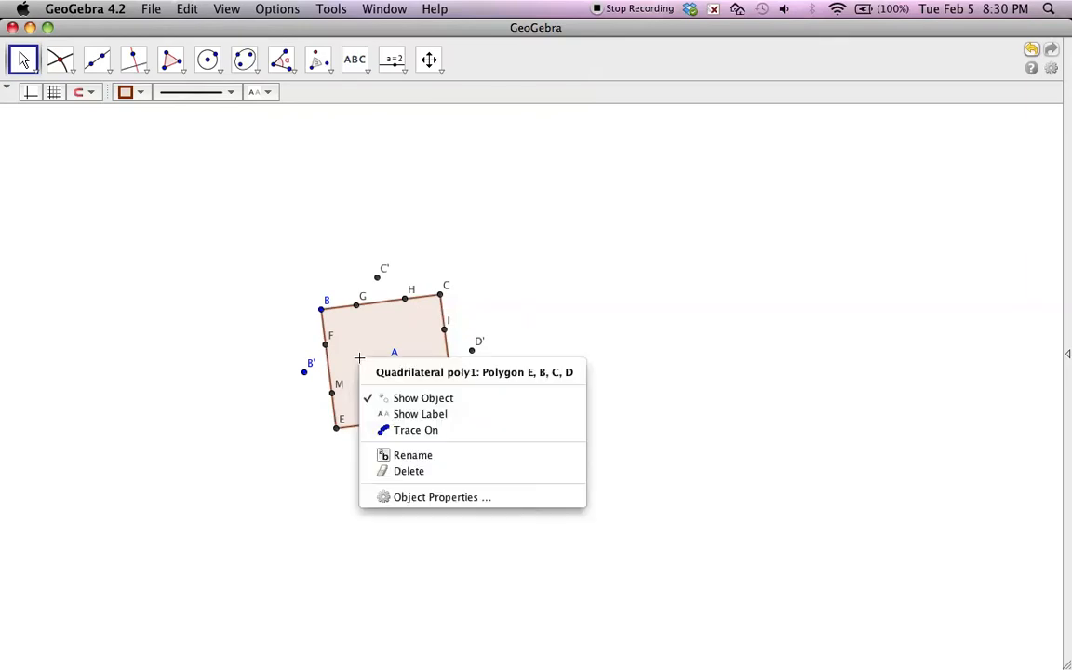
left_click(385, 399)
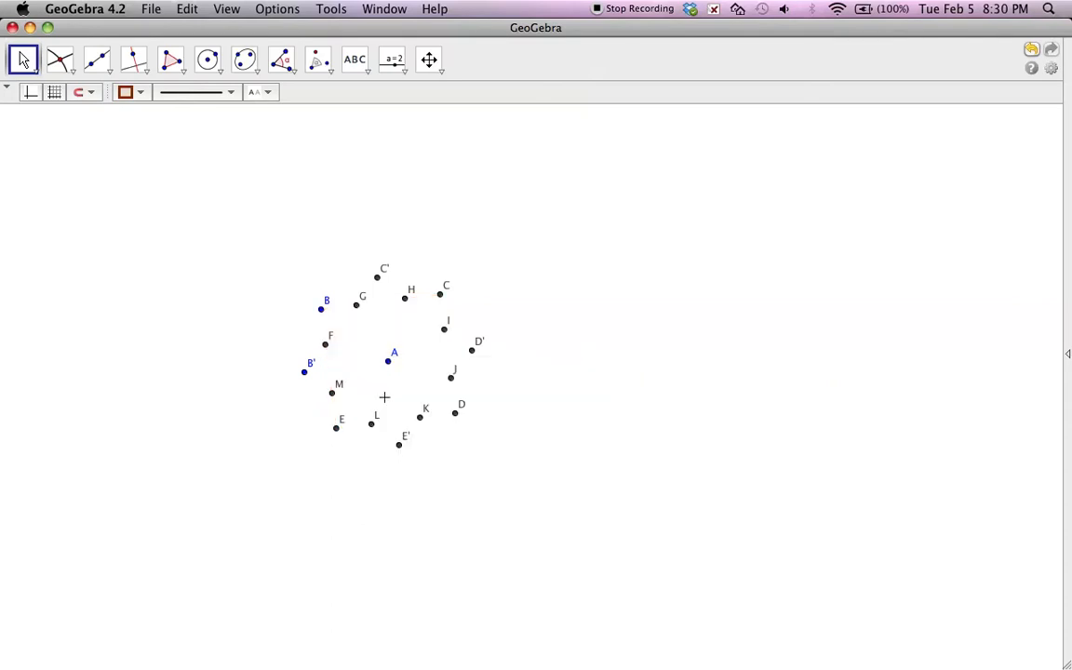
Create an eight-pointed star polygon from B', joining the outer corner points and inner intersection points alternately around the outline.
left_click(180, 67)
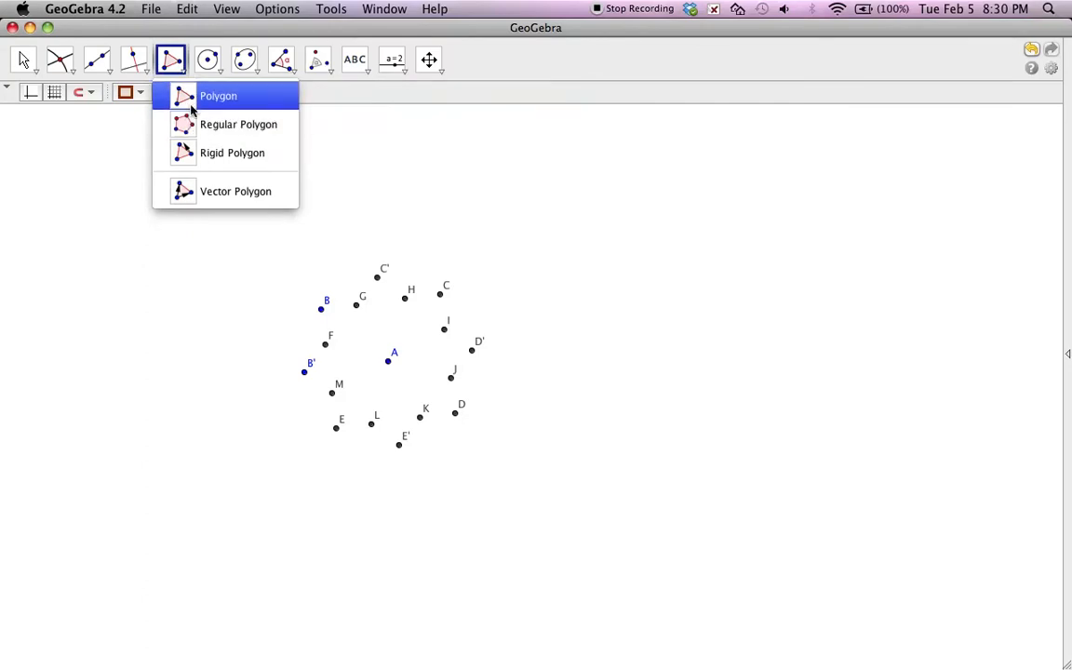
left_click(192, 97)
left_click(304, 372)
left_click(325, 346)
left_click(322, 310)
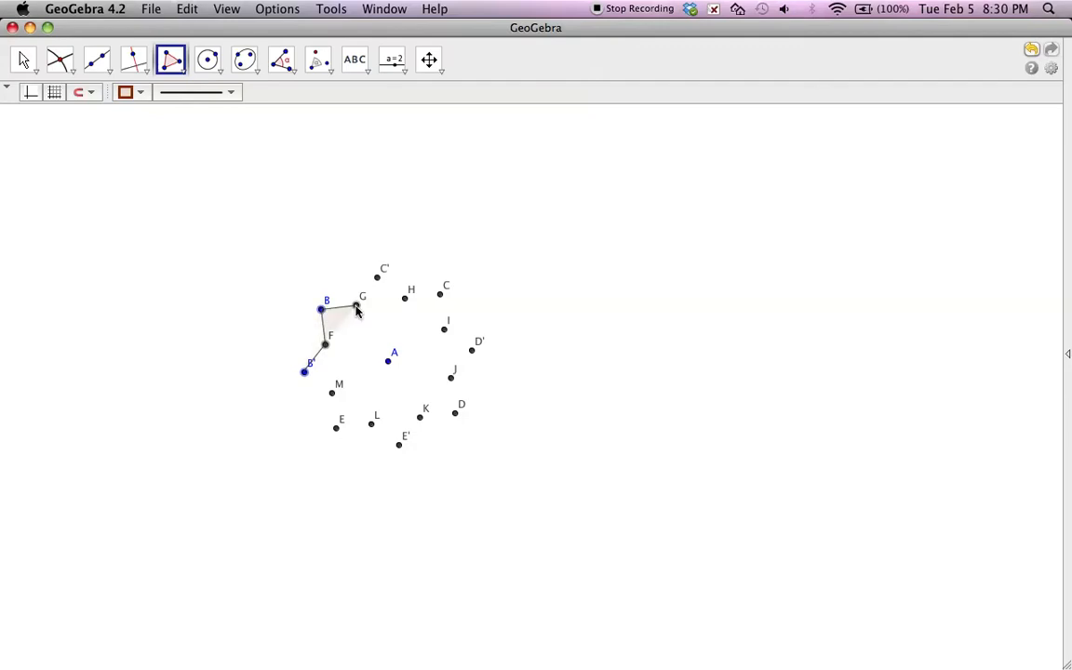
left_click(357, 306)
left_click(376, 277)
left_click(406, 298)
left_click(440, 295)
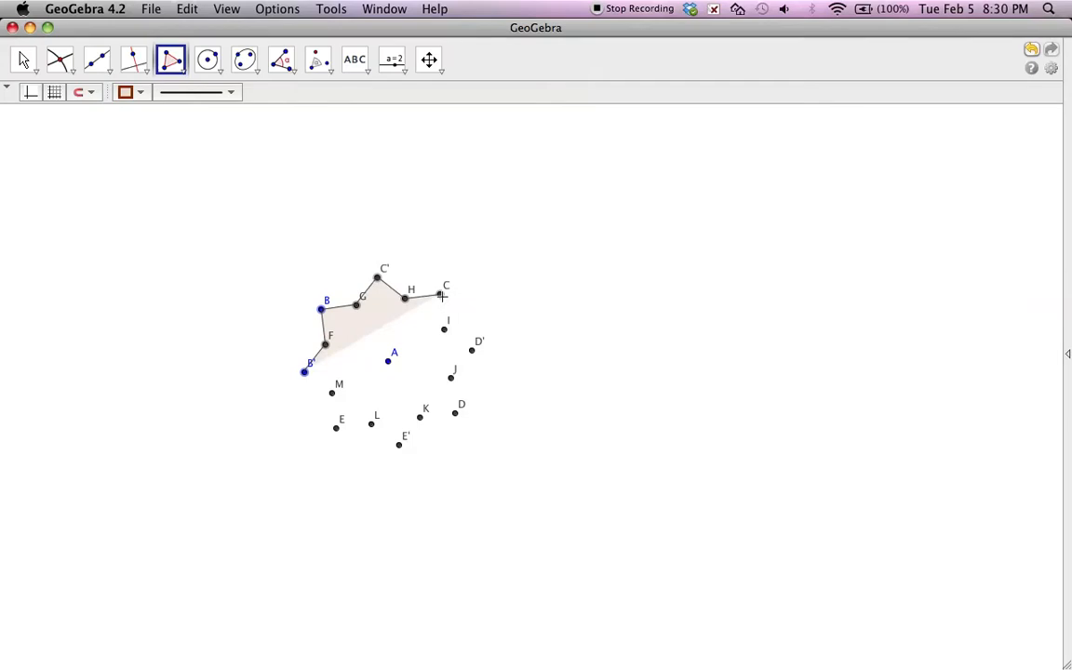
left_click(445, 330)
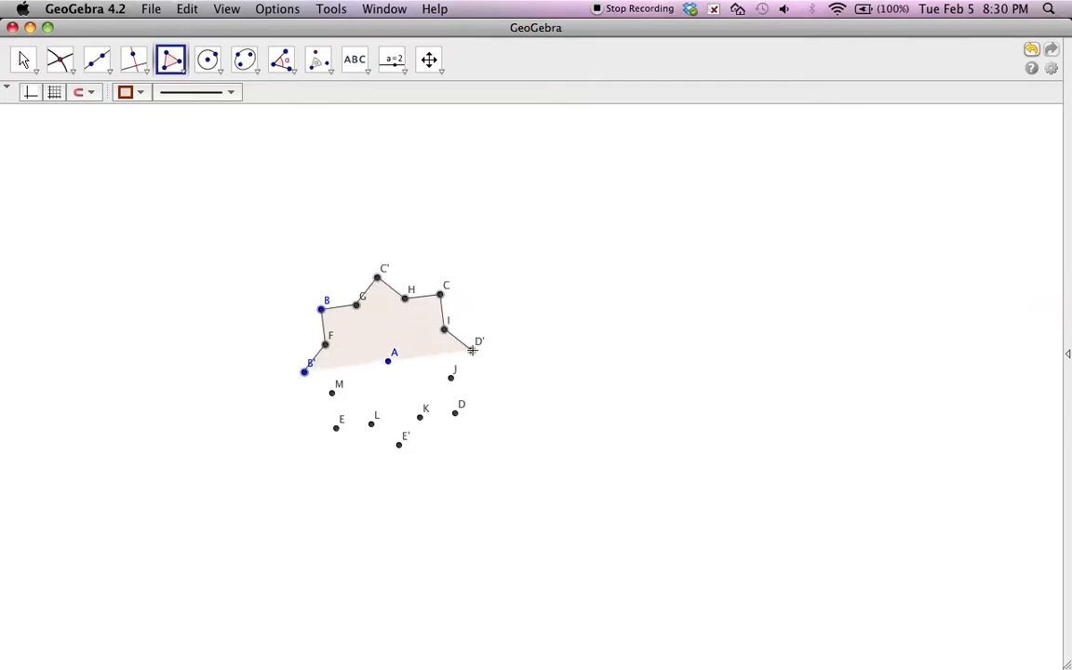
left_click(472, 349)
left_click(451, 376)
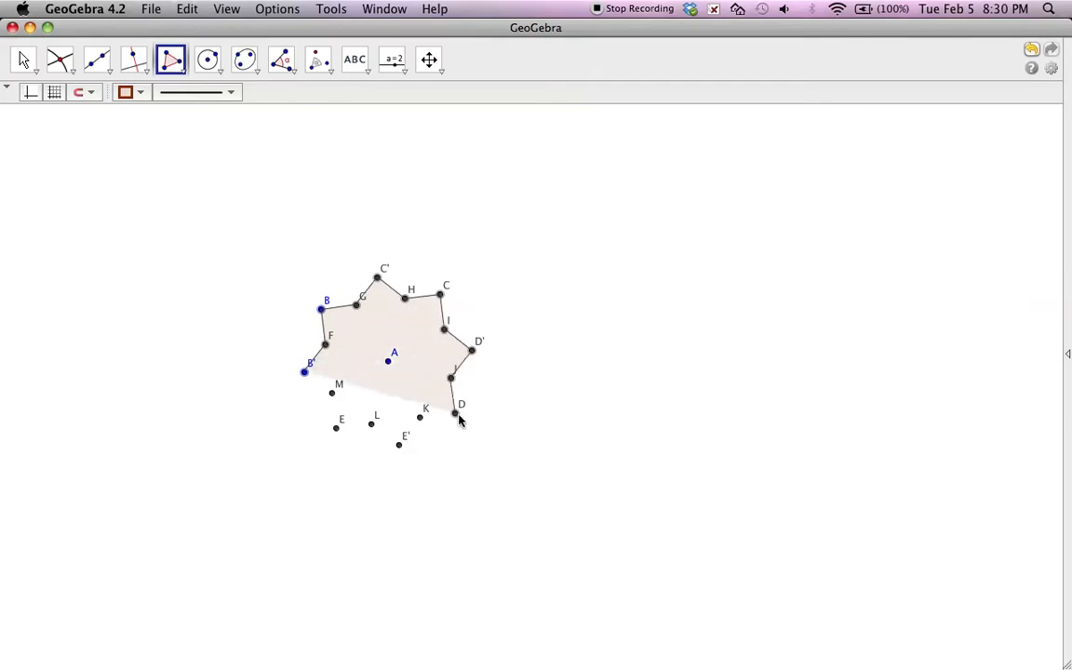
left_click(456, 414)
left_click(419, 417)
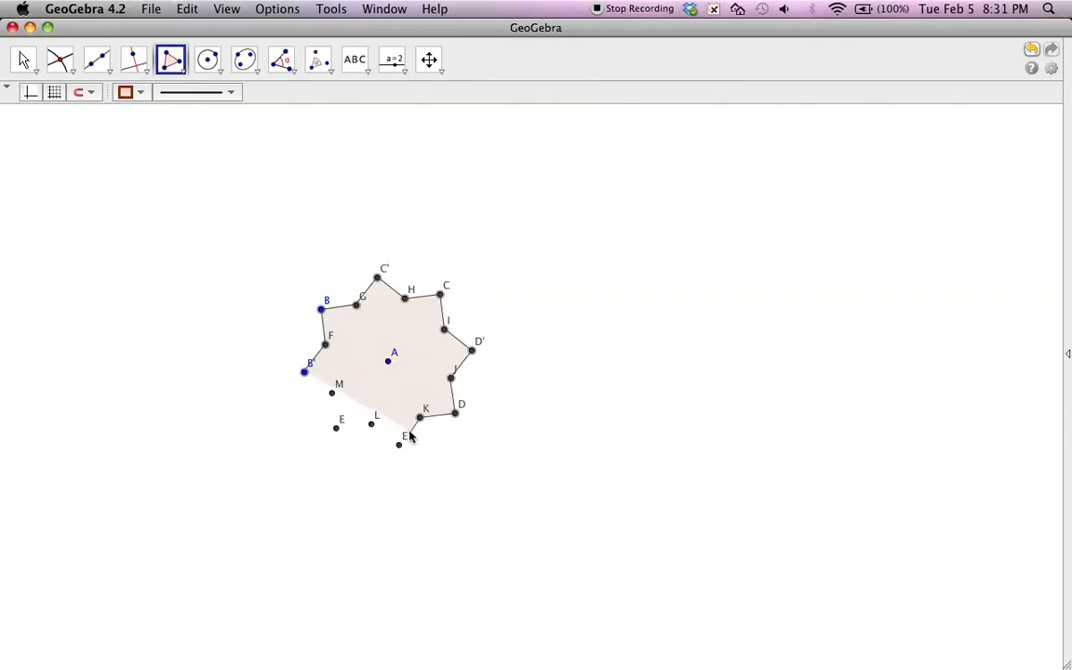
left_click(398, 444)
left_click(371, 424)
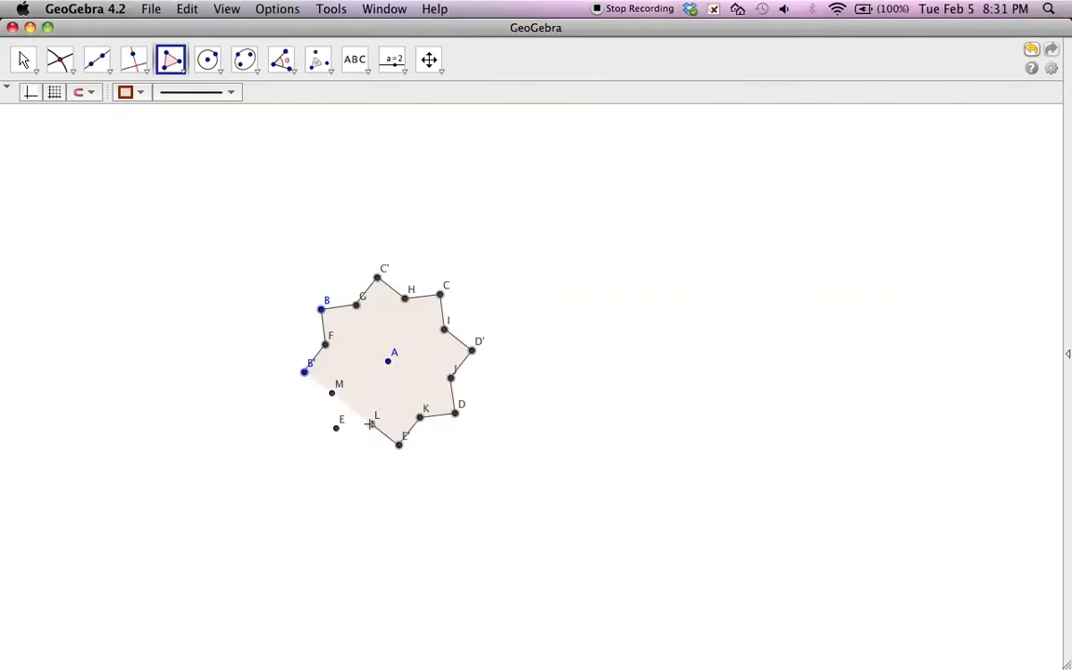
left_click(337, 427)
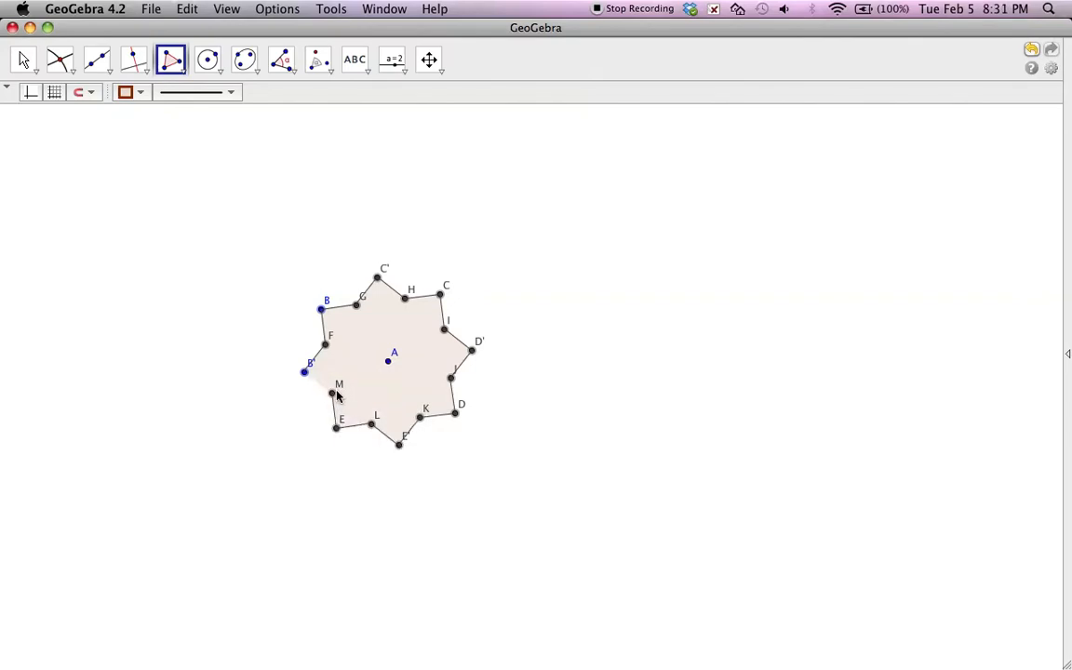
left_click(332, 392)
left_click(304, 373)
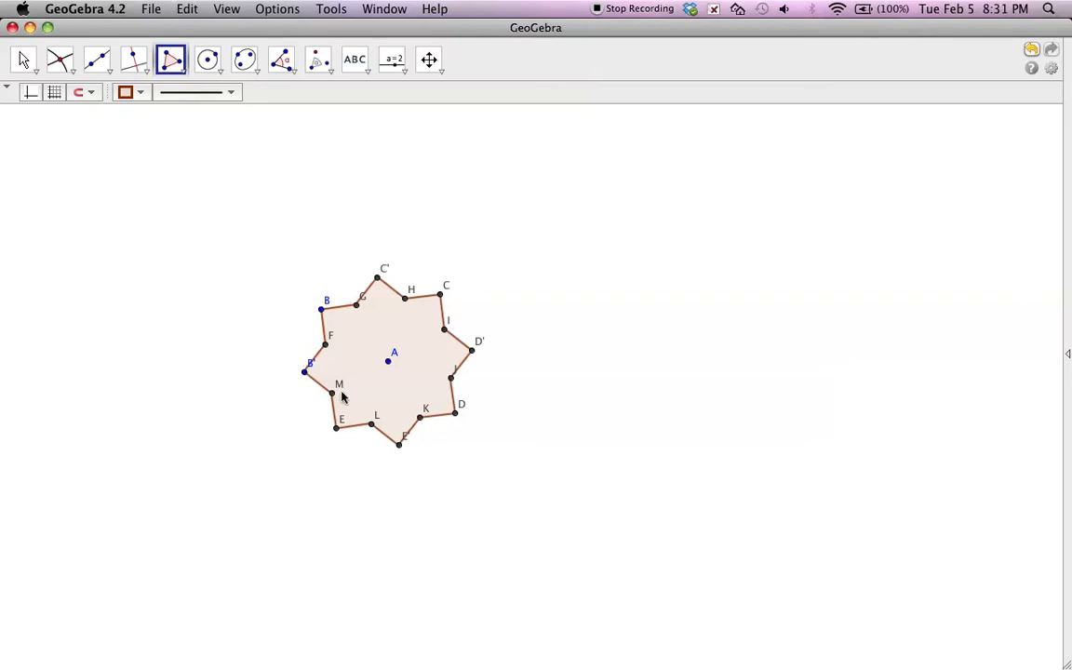
Colour the star polygon yellow and raise its fill opacity to about half.
left_click(23, 59)
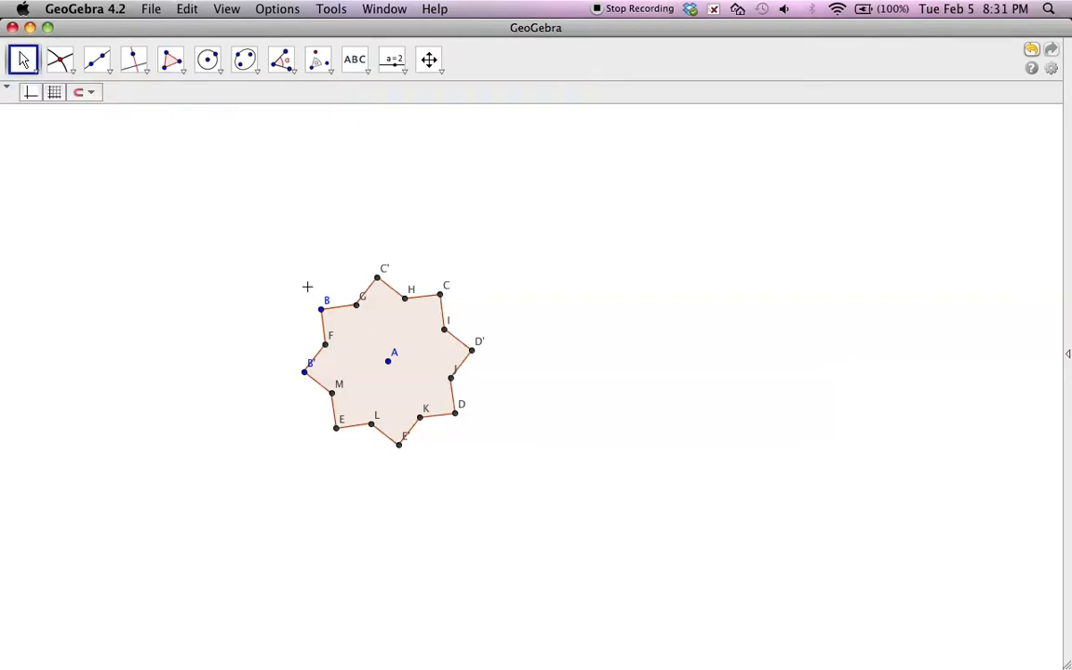
left_click(356, 344)
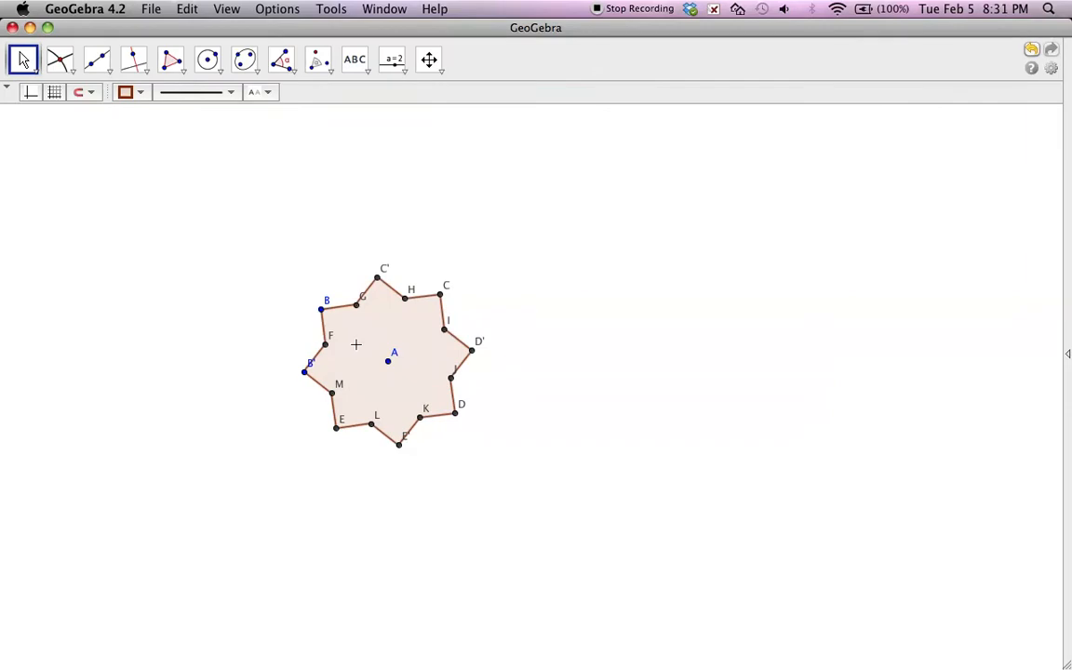
left_click(137, 93)
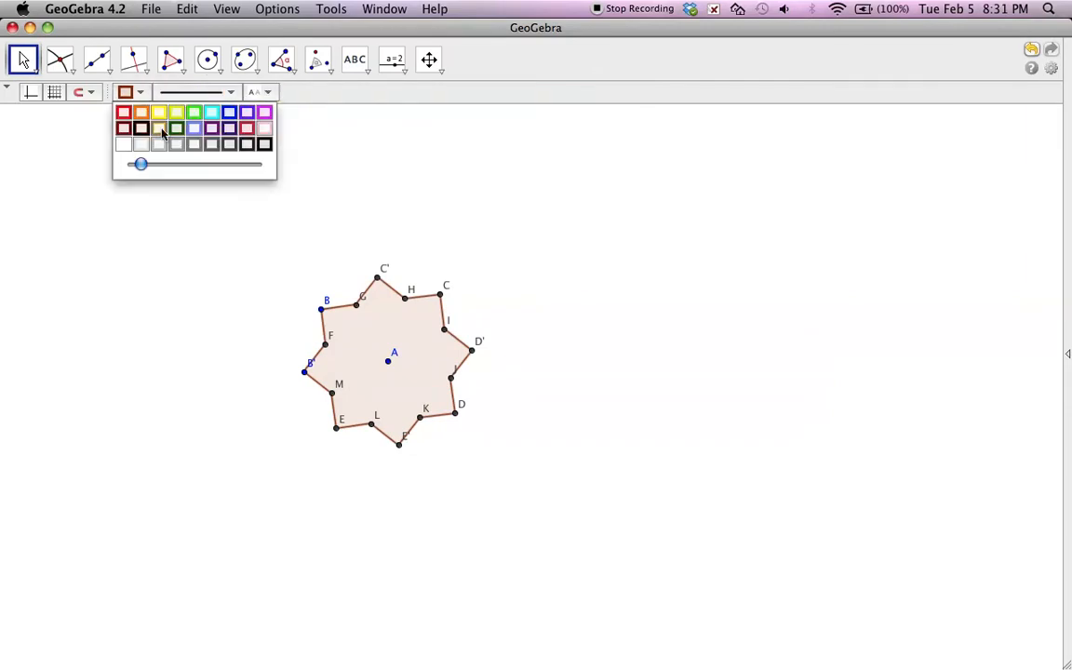
left_click(160, 130)
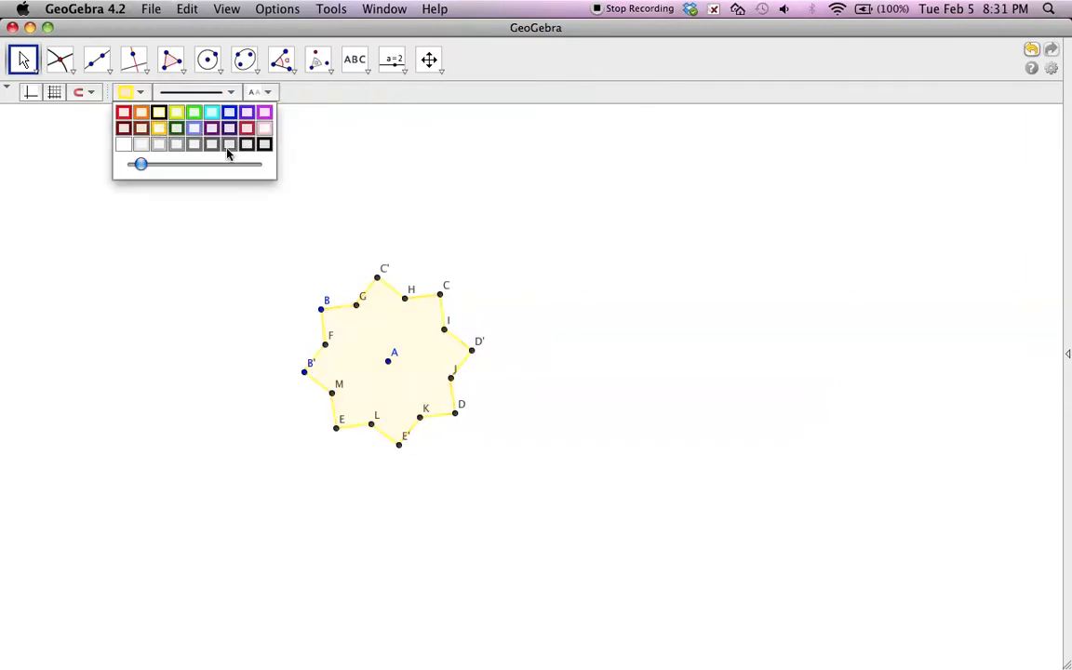
left_click_drag(137, 172, 203, 172)
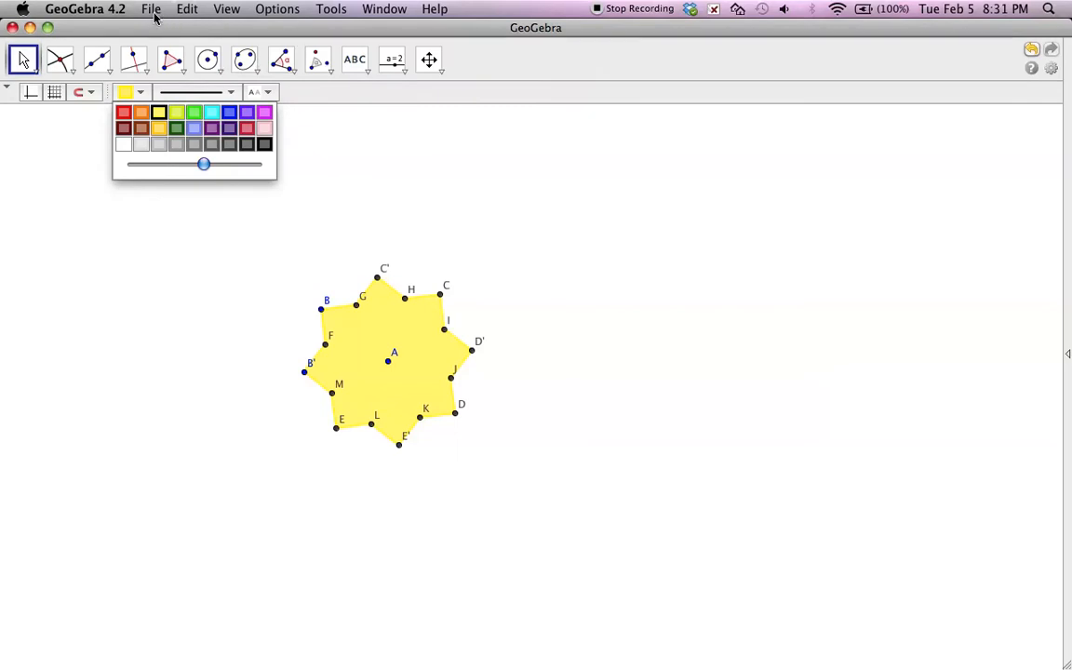
Draw a vector across the star from point B' to the opposite tip D'.
left_click(70, 70)
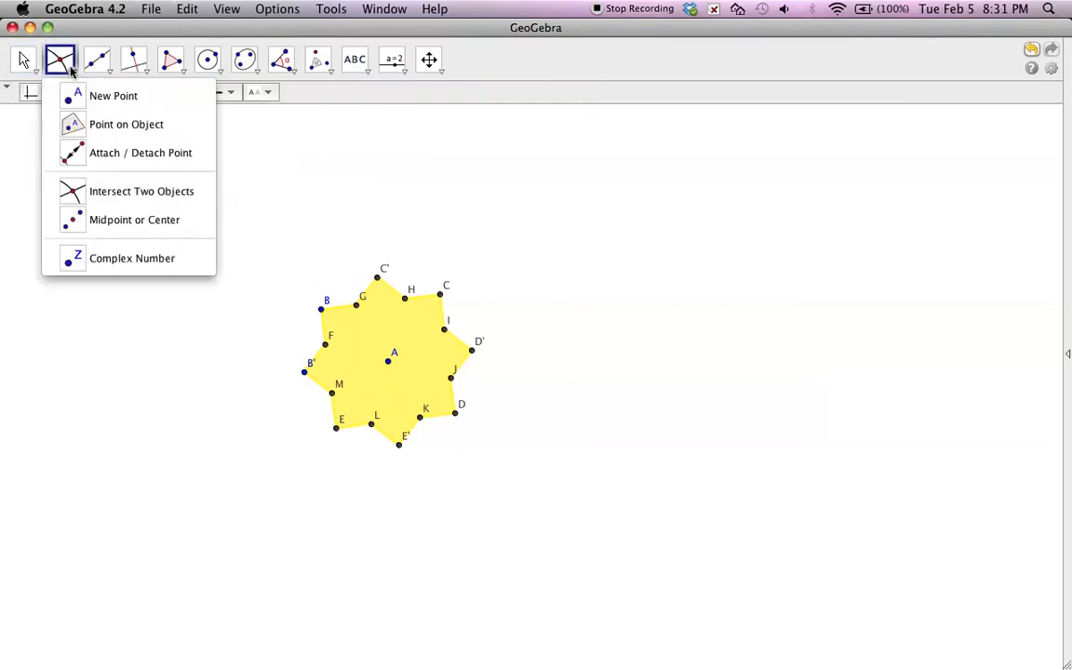
left_click(108, 73)
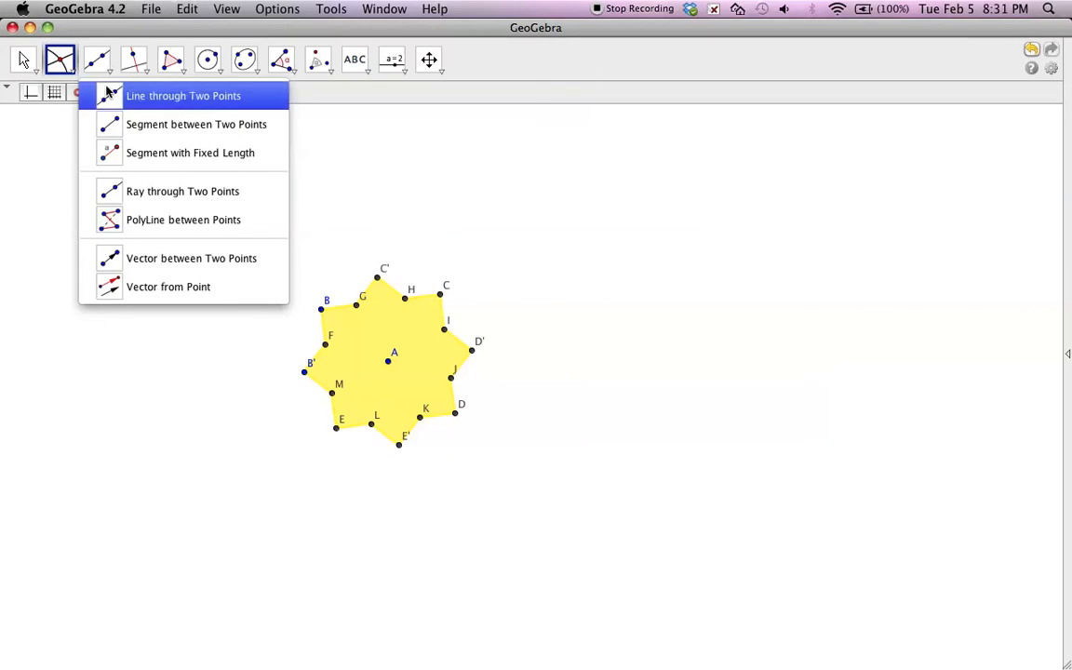
left_click(158, 264)
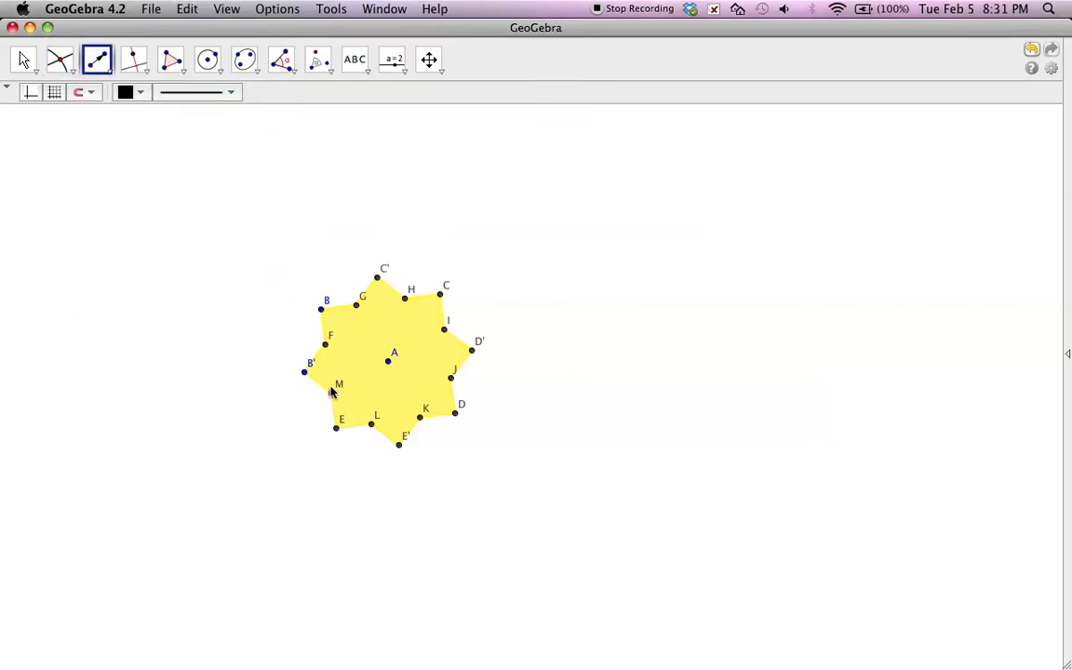
left_click(306, 372)
left_click(472, 354)
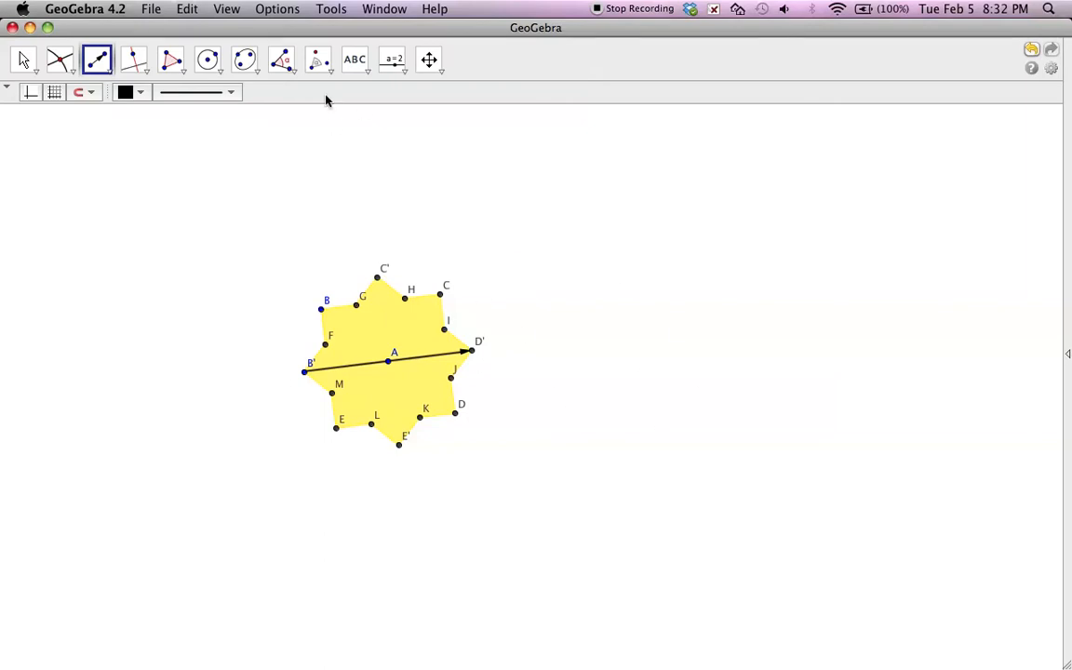
Translate a copy of the whole star and its points by the vector from B' to D'.
left_click(317, 61)
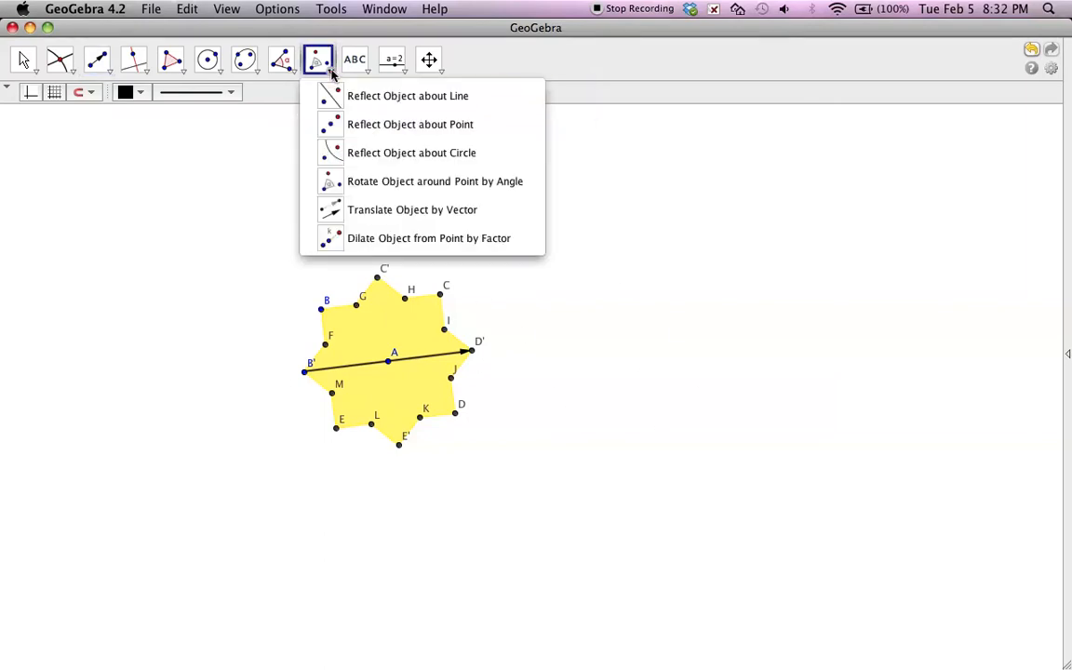
left_click(375, 212)
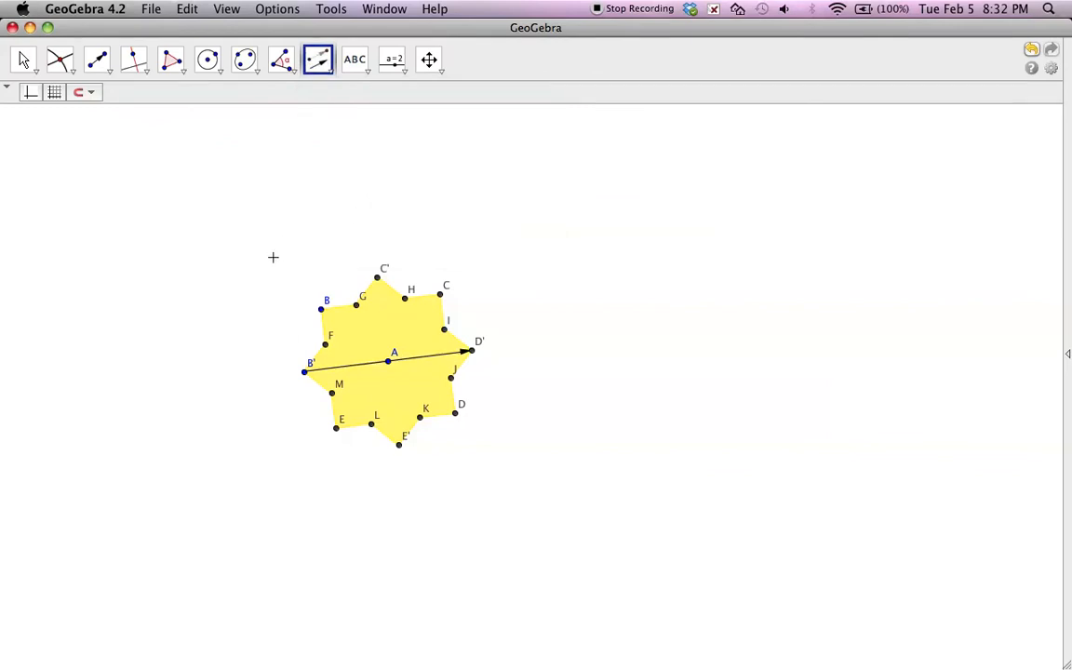
left_click_drag(243, 262, 500, 483)
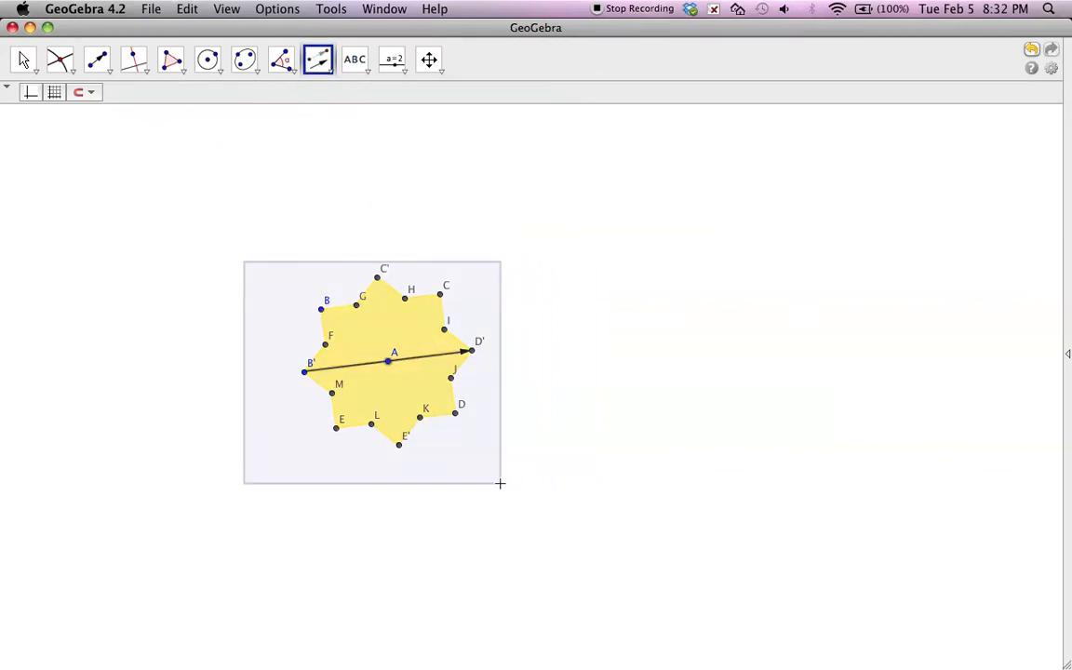
left_click(418, 355)
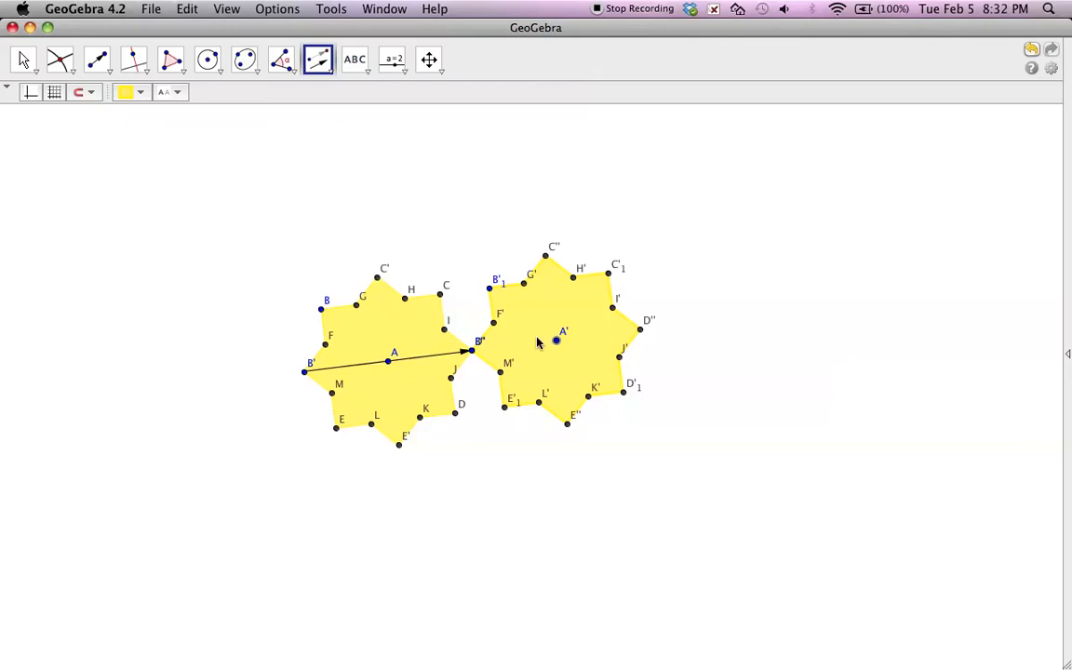
Draw a vector across the first star from point C' to the opposite tip E'.
left_click_drag(455, 234, 486, 253)
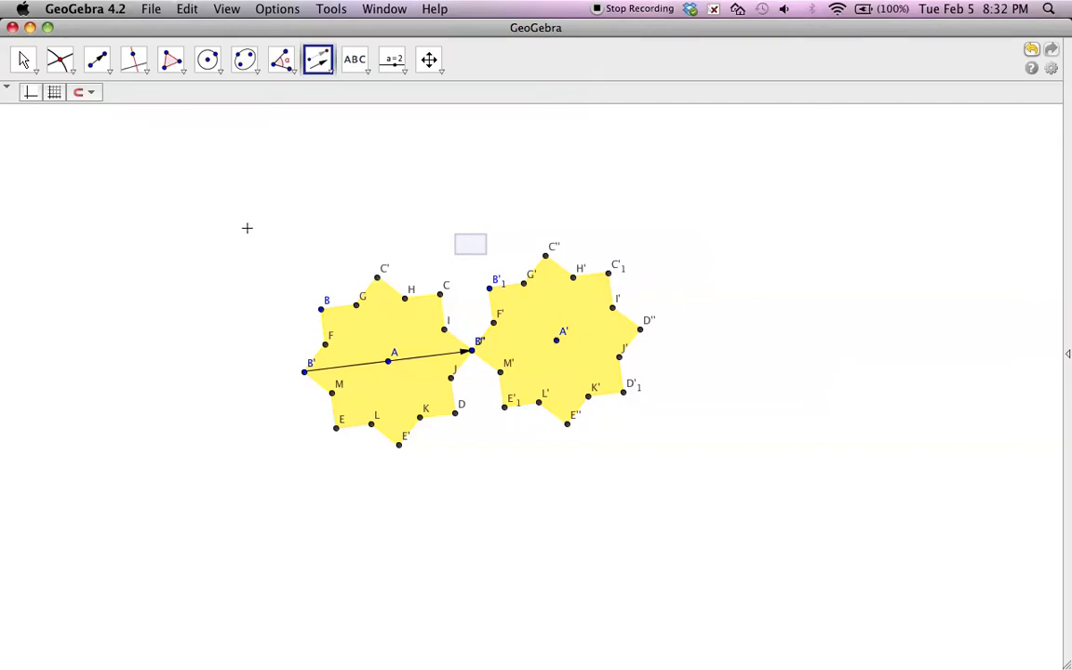
left_click(563, 221)
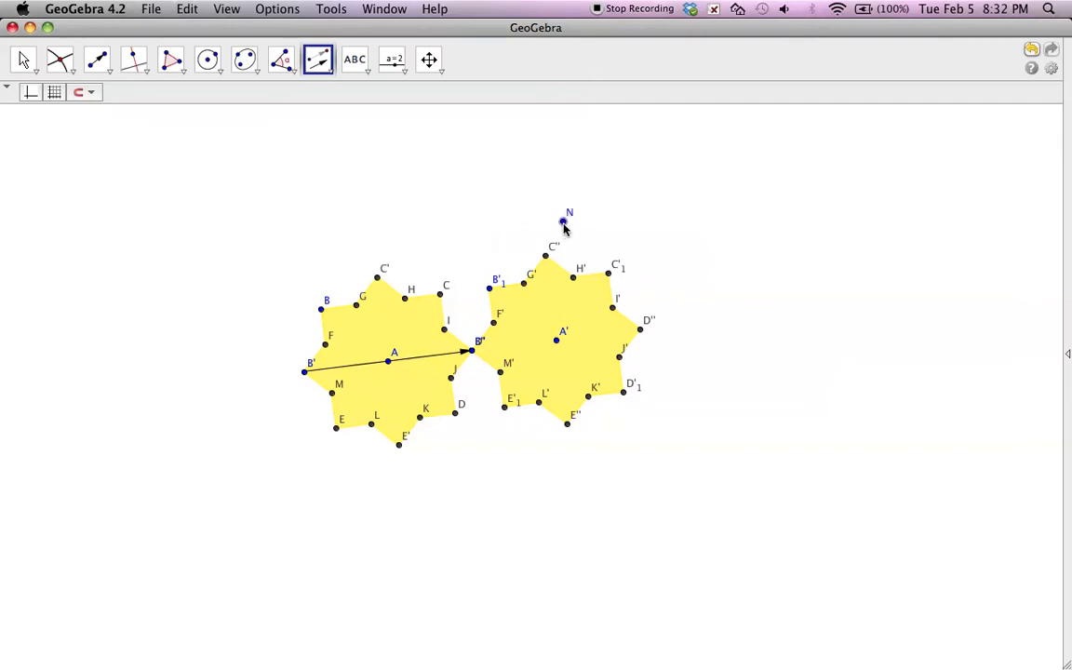
left_click(108, 70)
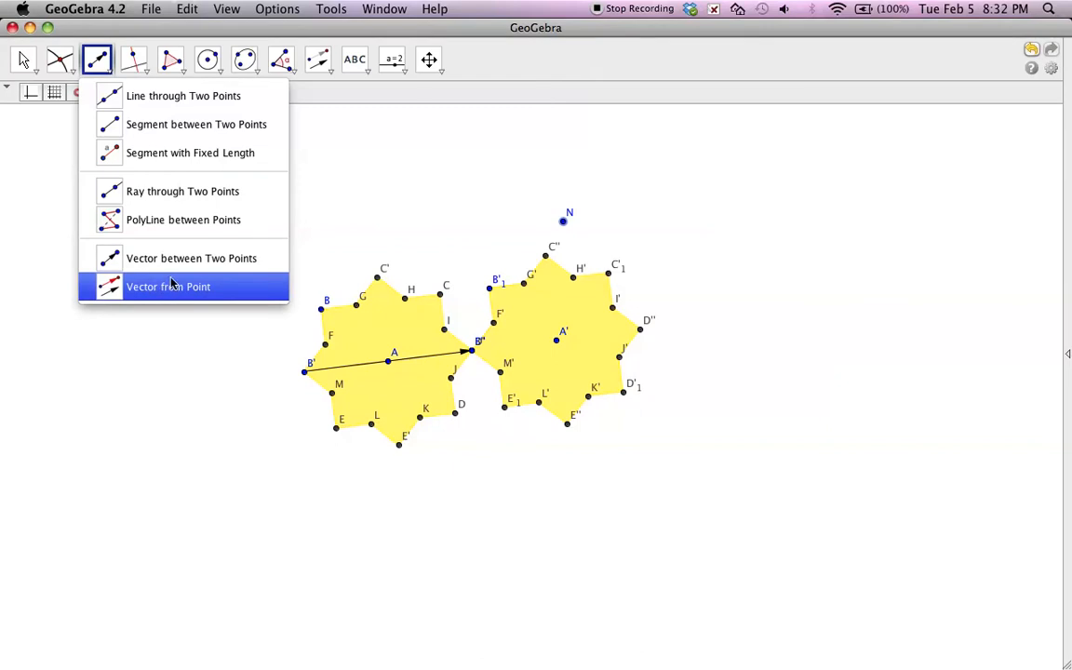
left_click(162, 291)
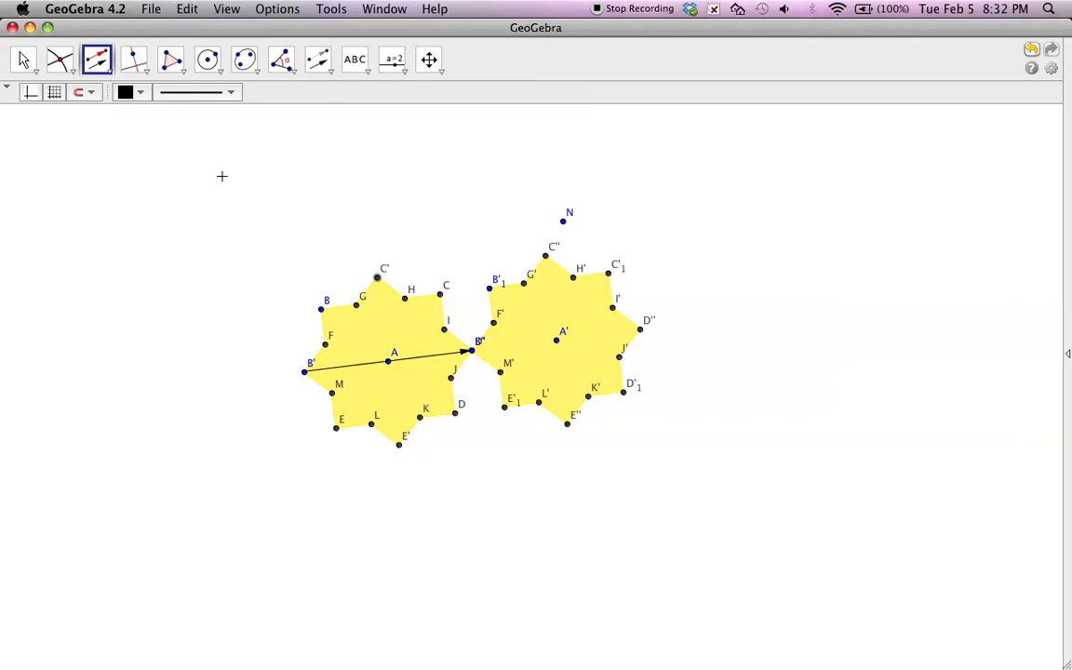
left_click(108, 71)
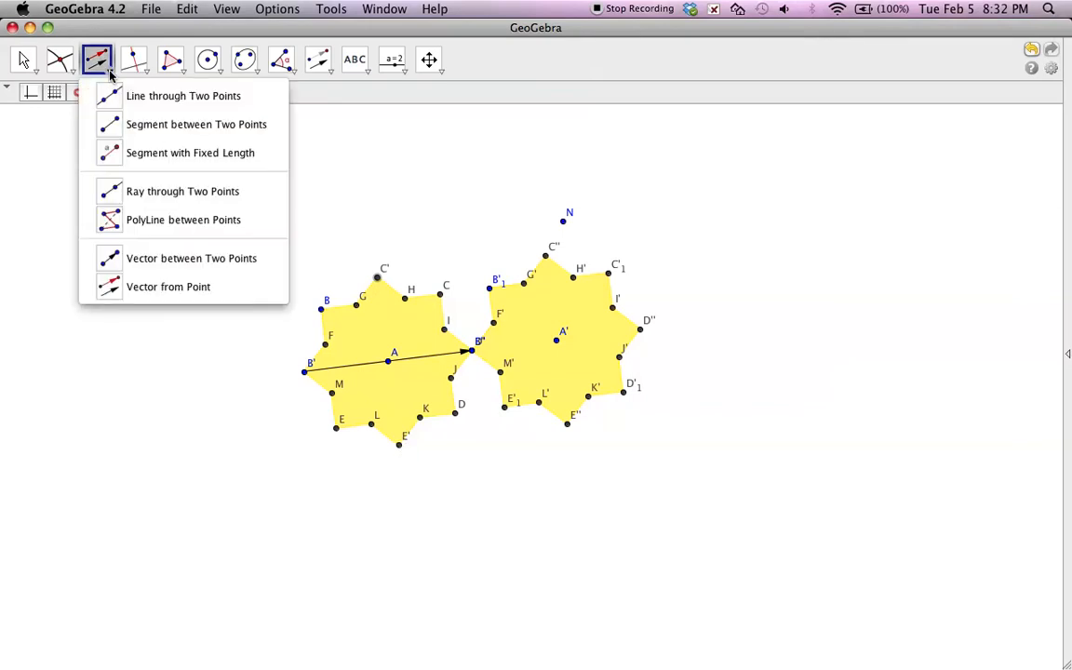
left_click(146, 258)
left_click(376, 279)
left_click(399, 444)
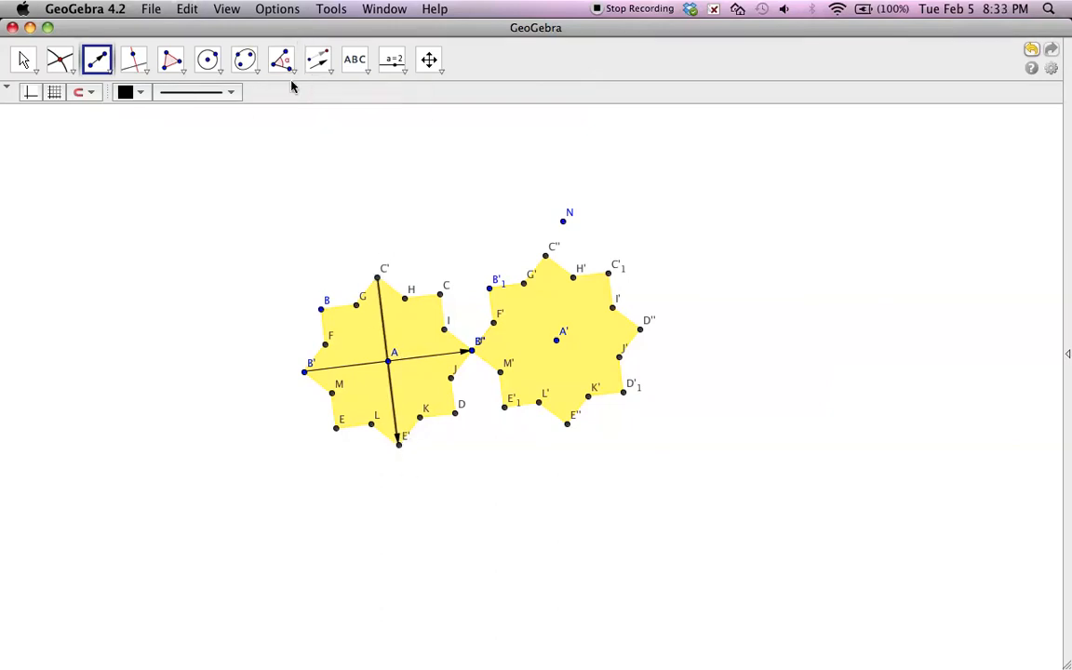
Try to translate both stars by the vector from C' to E', and undo the translation.
left_click(329, 78)
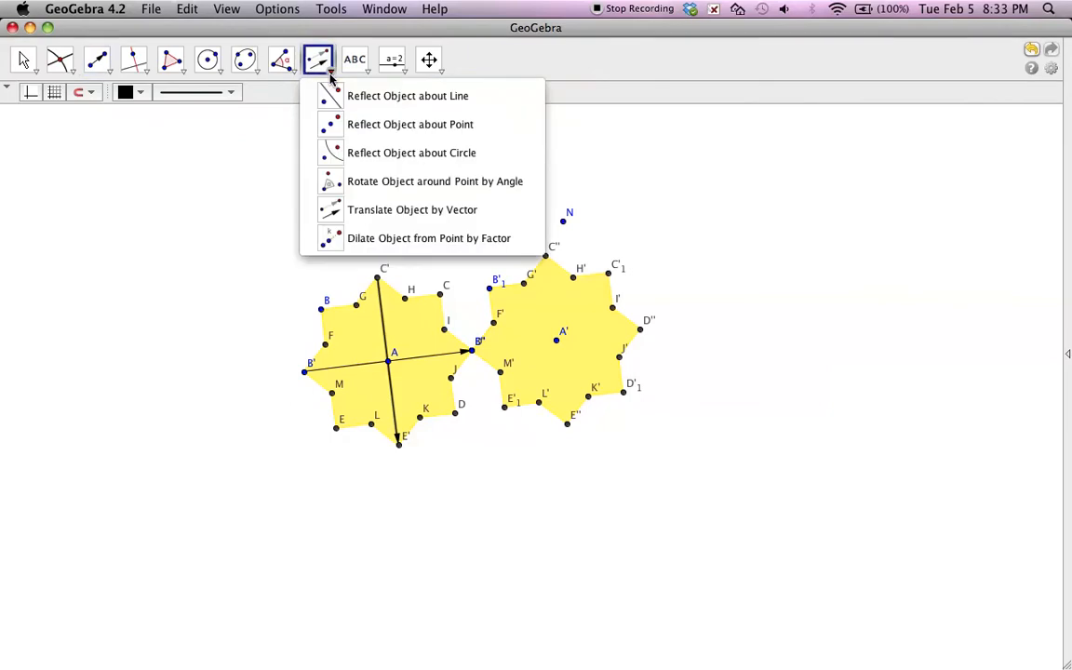
left_click(363, 216)
left_click_drag(264, 257, 697, 464)
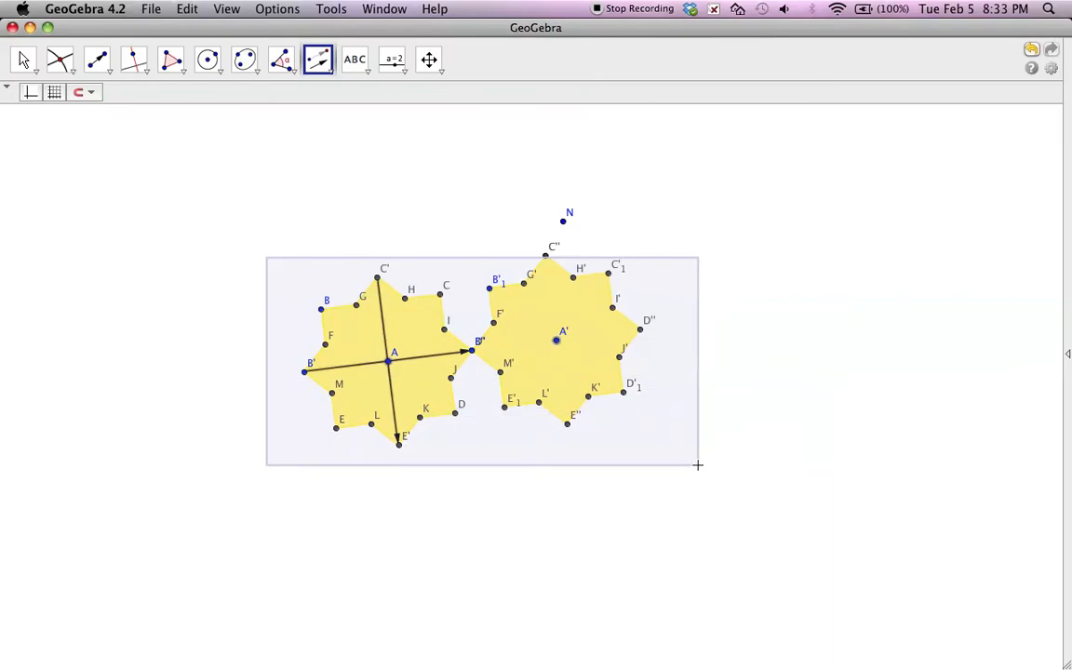
left_click(394, 407)
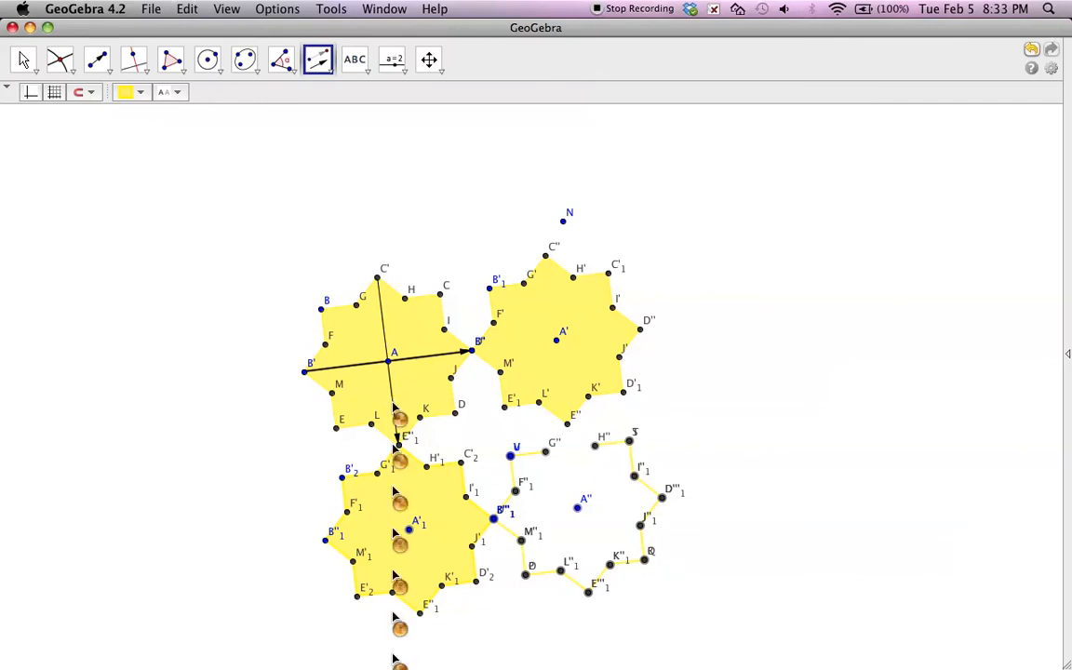
key("super+z")
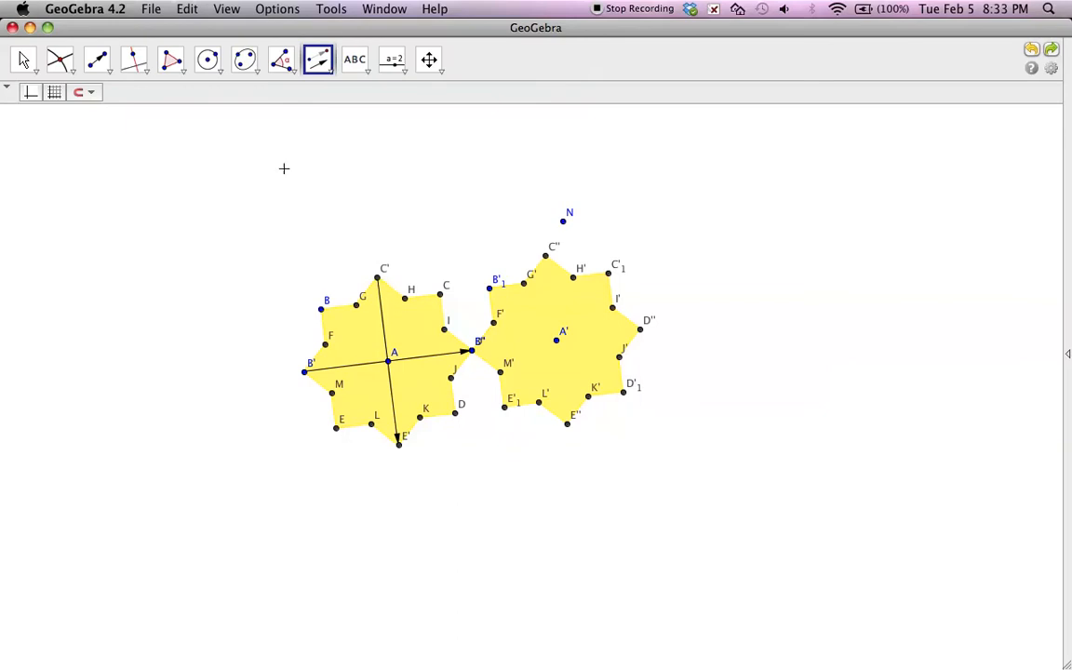
Translate a copy of both stars and their points by the vector from C' to E'.
left_click(330, 70)
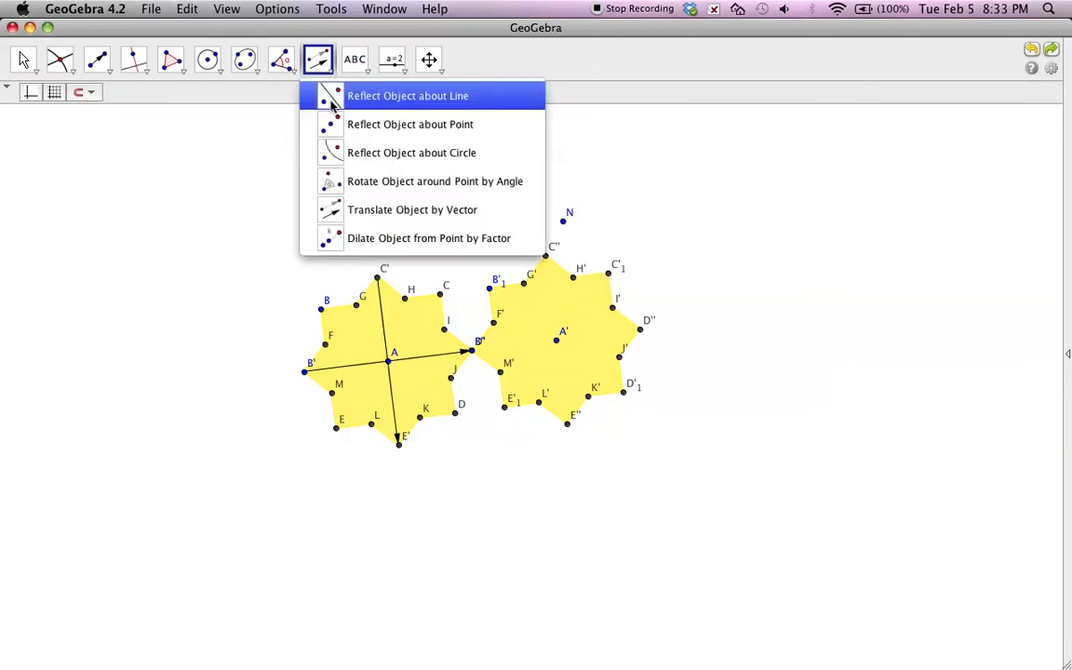
left_click(322, 210)
left_click_drag(262, 216, 705, 467)
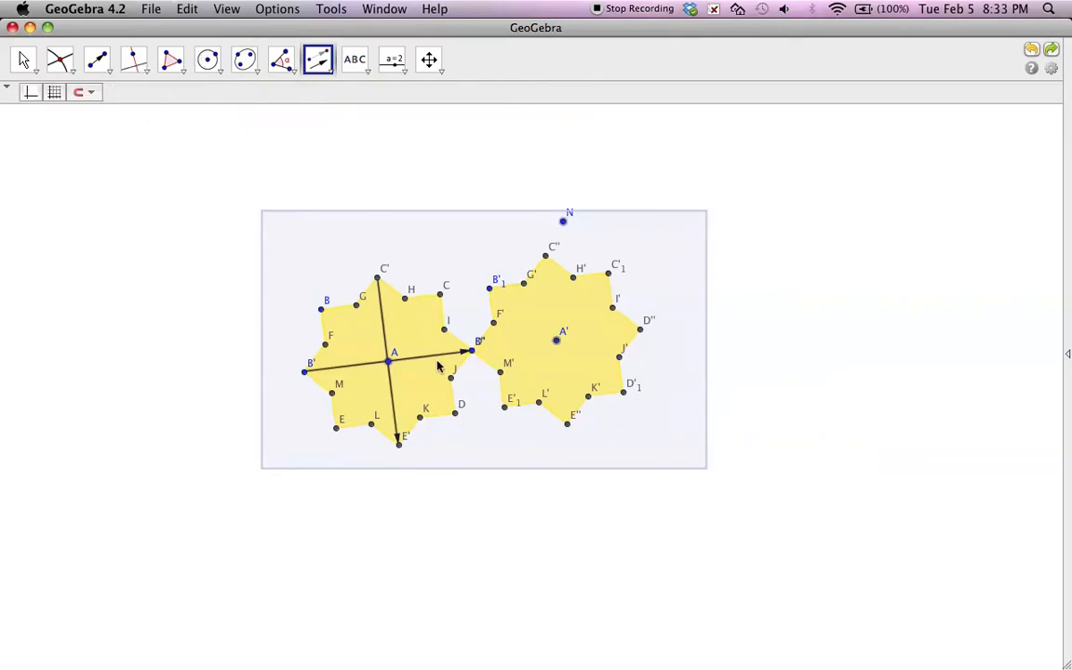
left_click(392, 392)
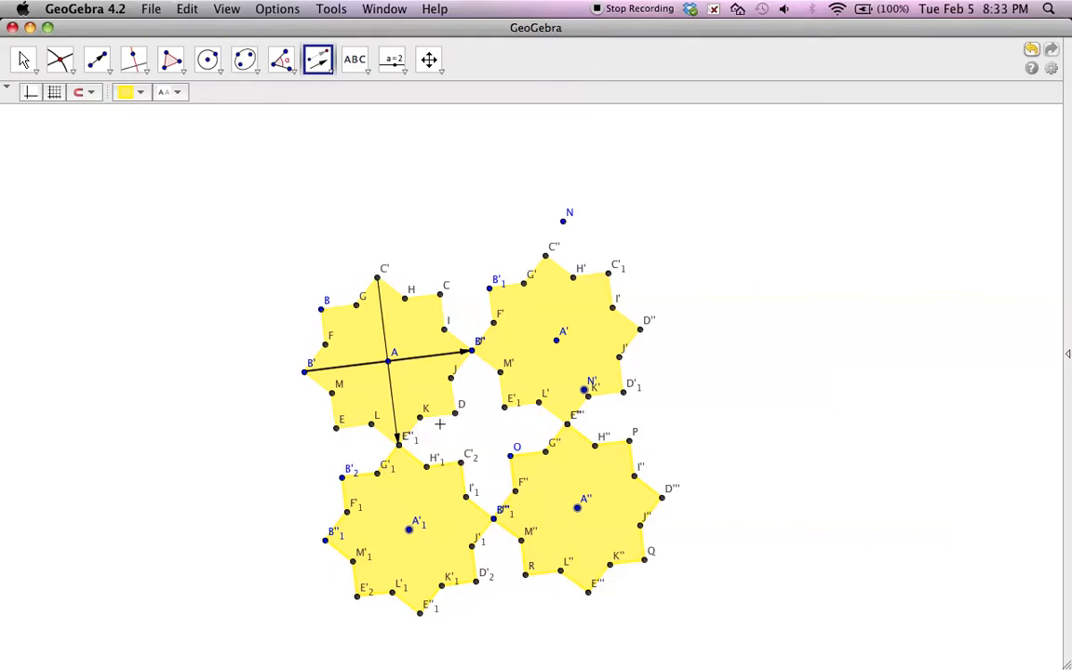
Create a cross-shaped polygon filling the gap between the four stars, starting at E' and following the surrounding star vertices around the outline.
left_click(182, 73)
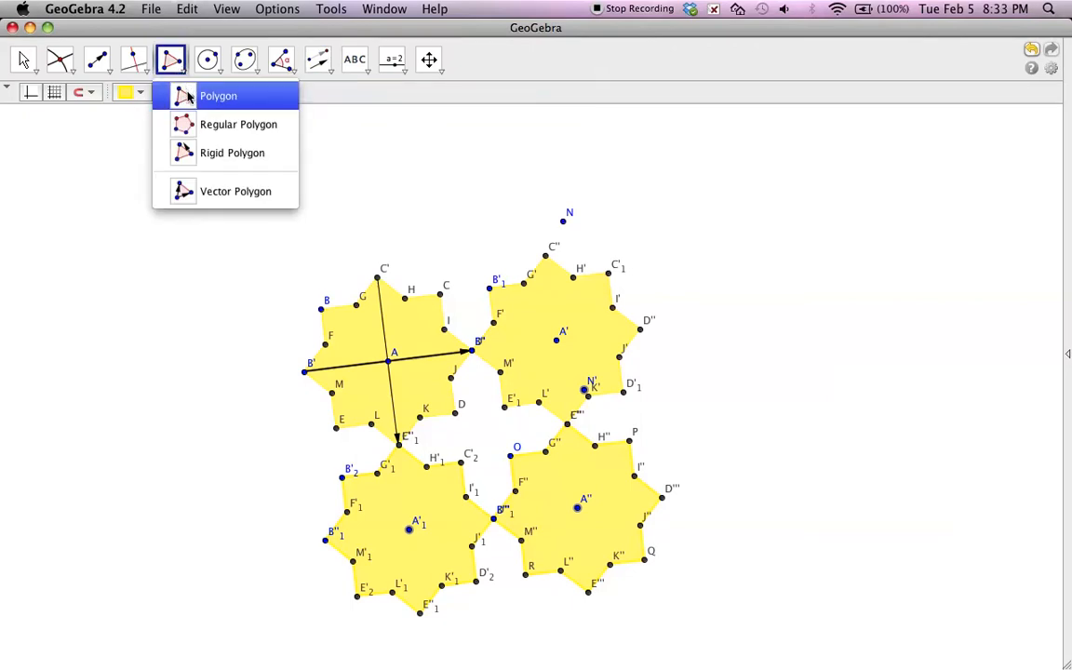
left_click(188, 96)
left_click(399, 443)
left_click(420, 417)
left_click(454, 413)
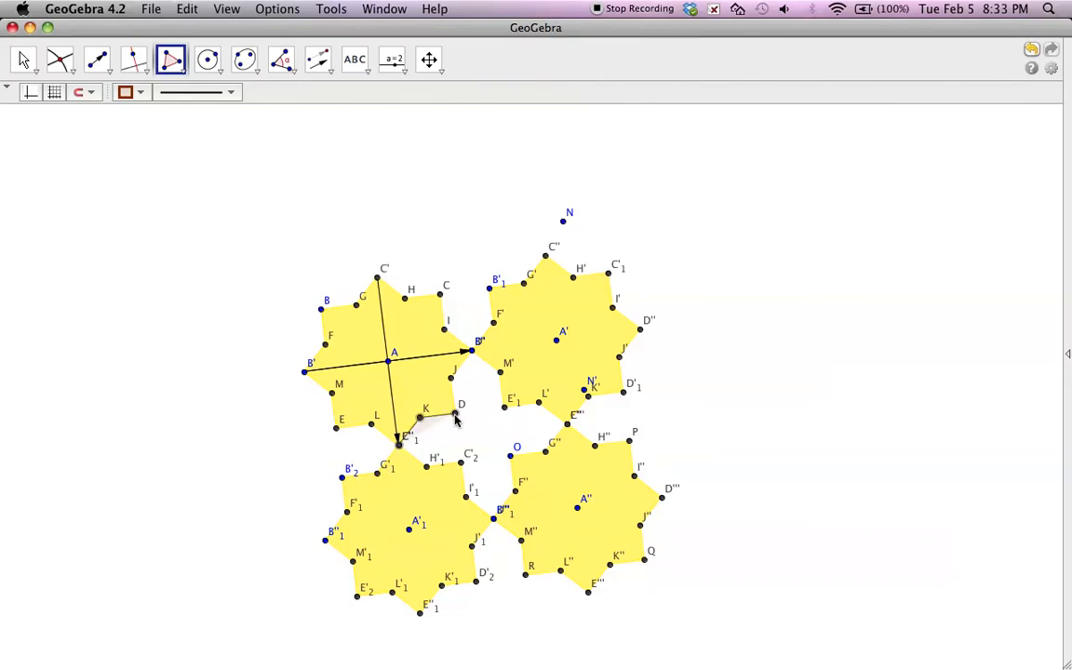
left_click(452, 376)
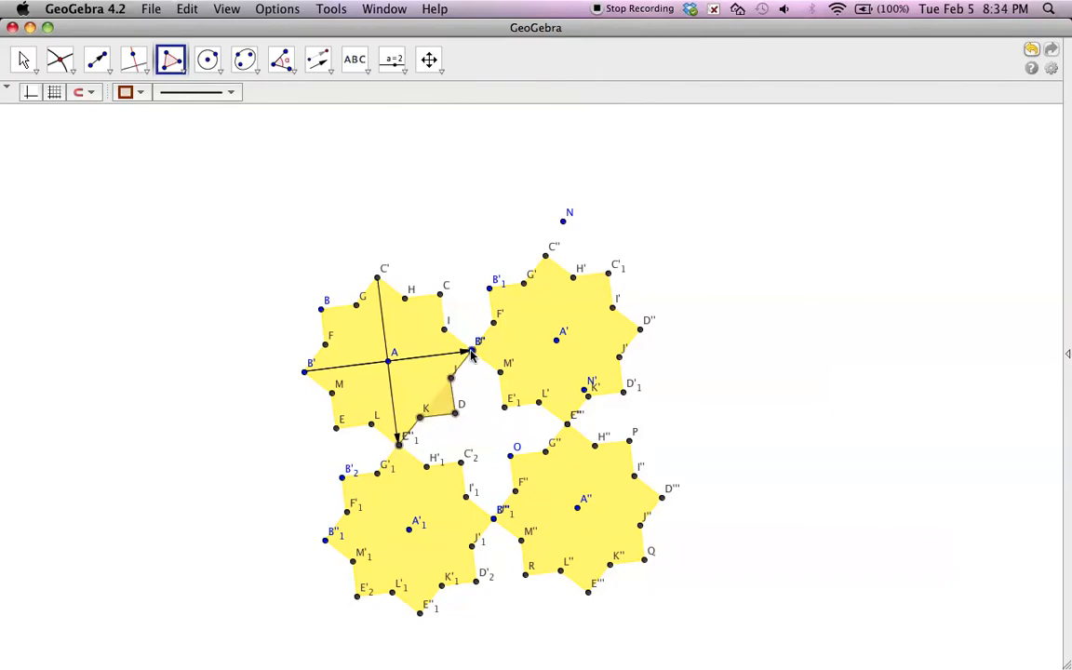
left_click(473, 351)
left_click(500, 373)
left_click(503, 406)
left_click(538, 402)
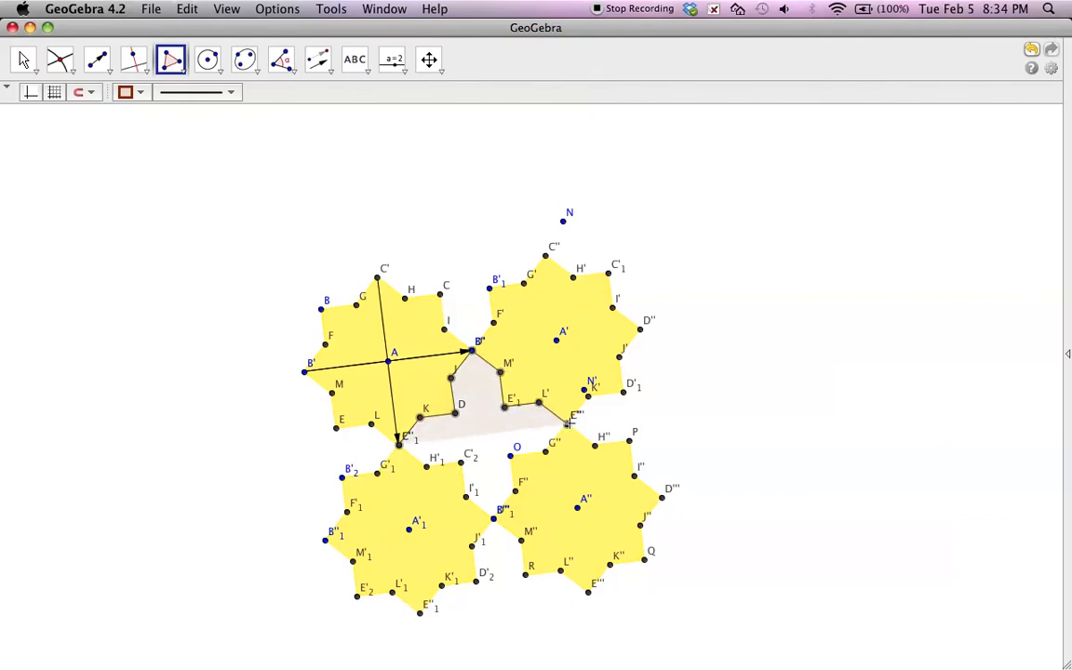
left_click(567, 425)
left_click(546, 451)
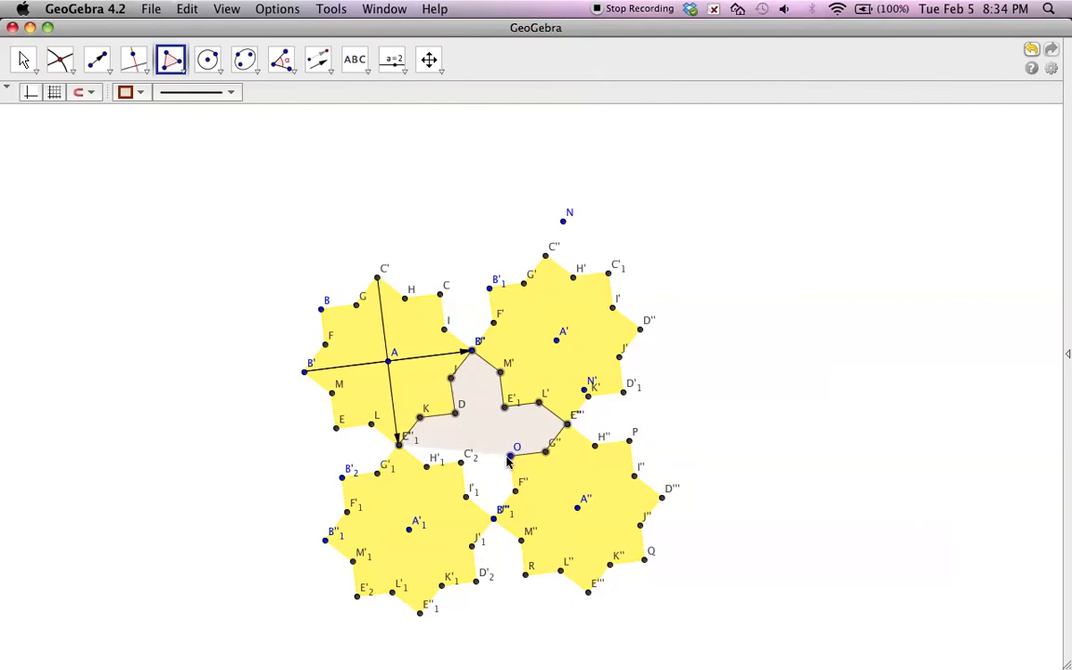
left_click(509, 456)
left_click(514, 490)
left_click(493, 516)
left_click(461, 463)
left_click(428, 466)
left_click(399, 444)
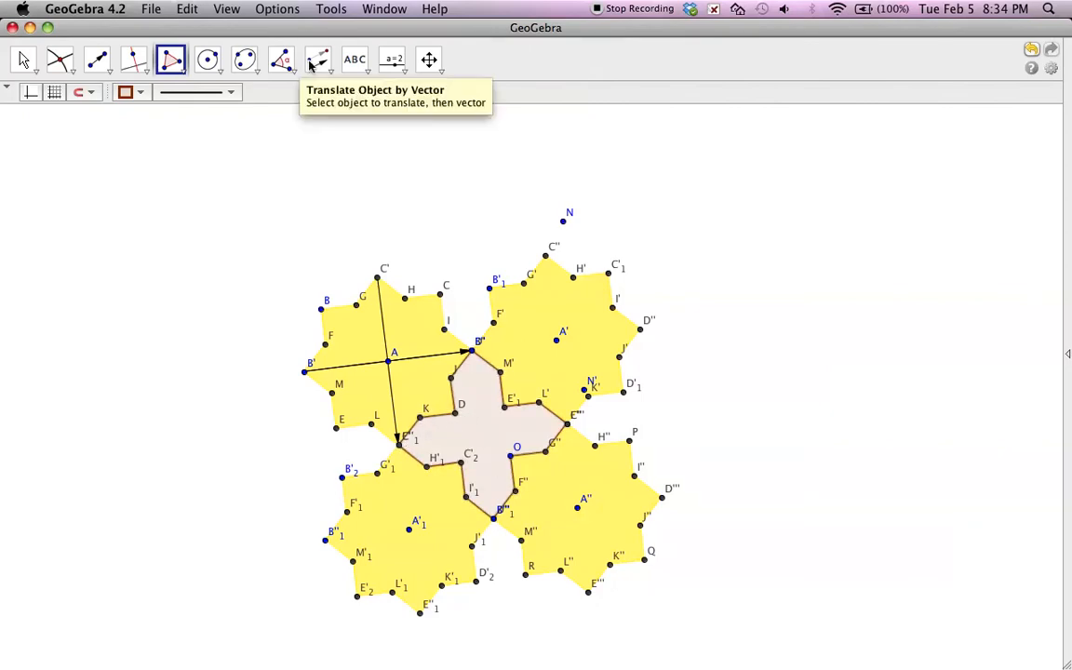
Colour the central cross polygon blue and raise its fill opacity to about half.
left_click(21, 61)
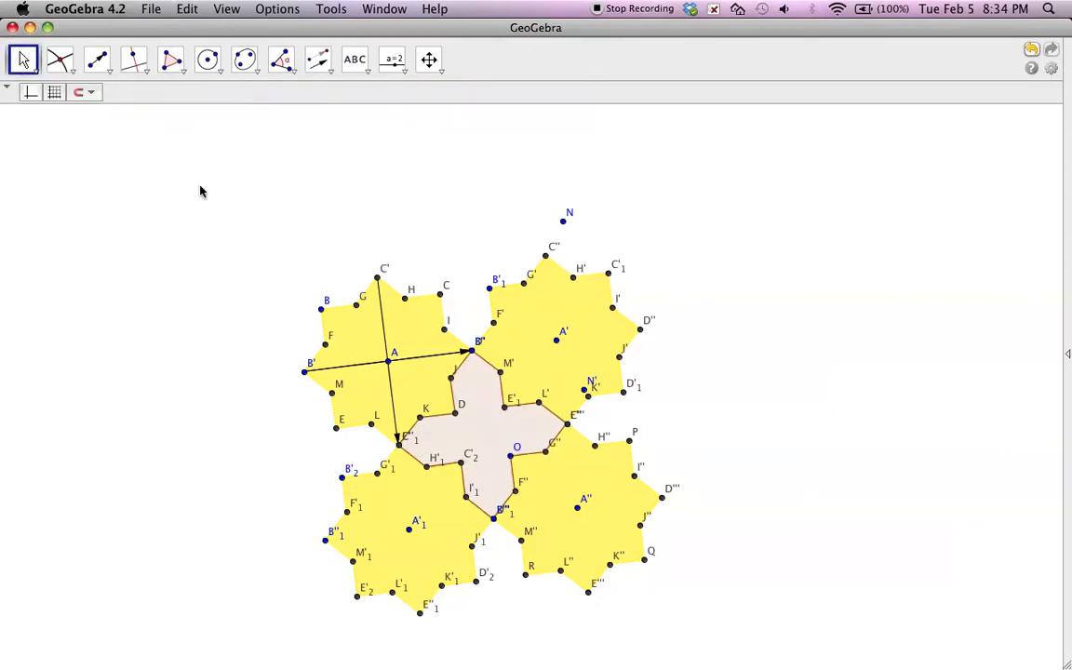
left_click(138, 94)
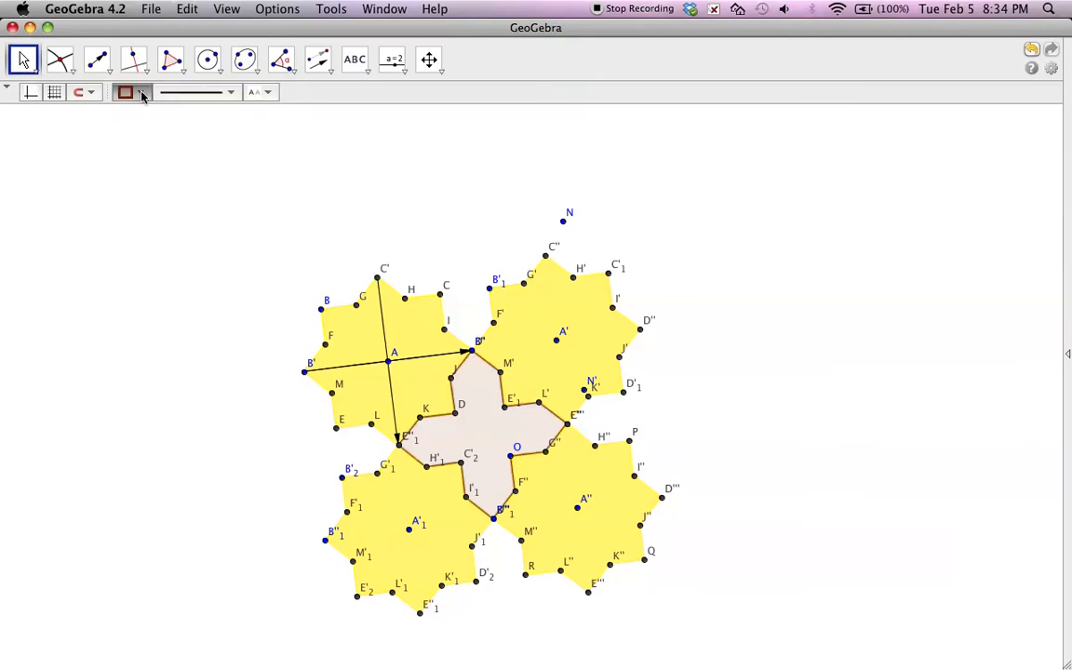
left_click(229, 114)
left_click_drag(140, 164, 197, 165)
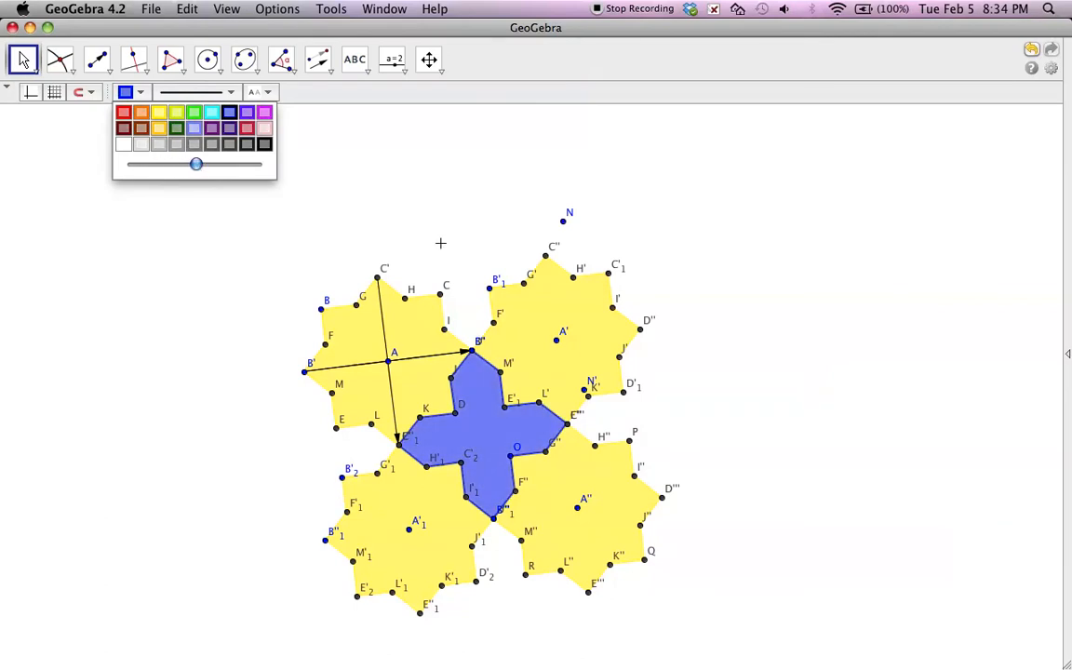
left_click(352, 97)
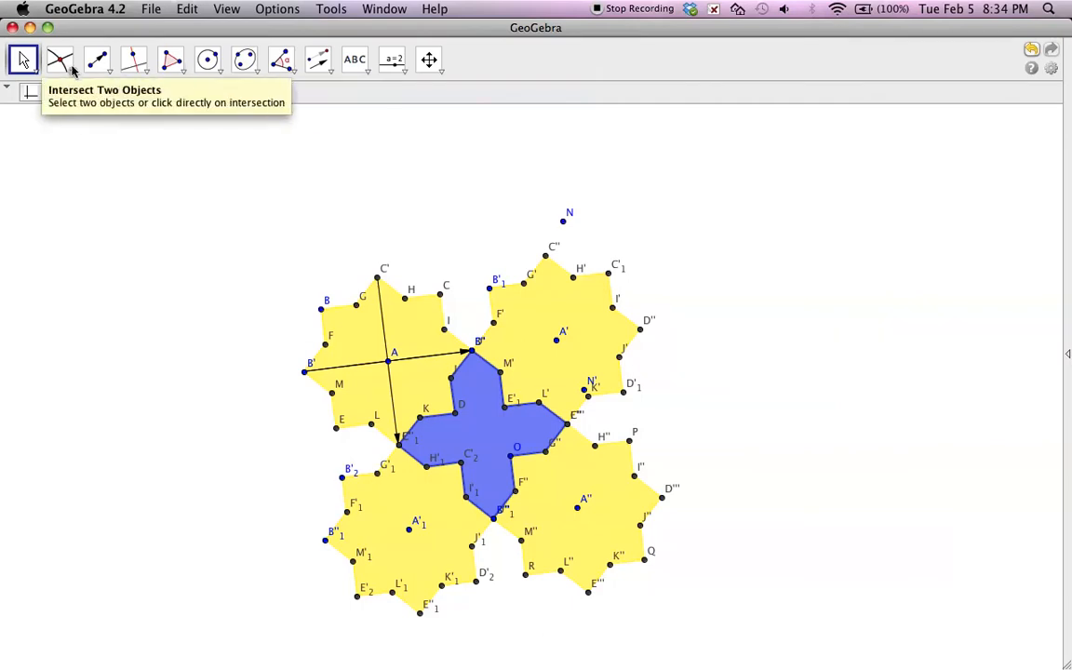
Hide the vectors from B' to D' and C' to E' in the first star, including the overlapping translated vector.
left_click(364, 365)
right_click(365, 365)
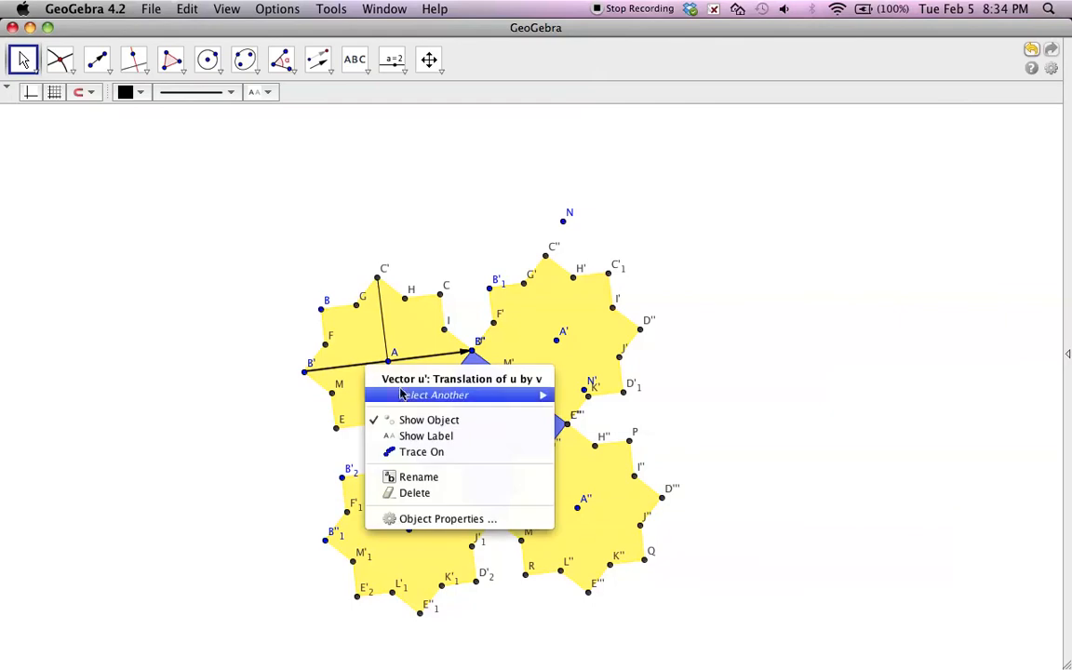
left_click(406, 416)
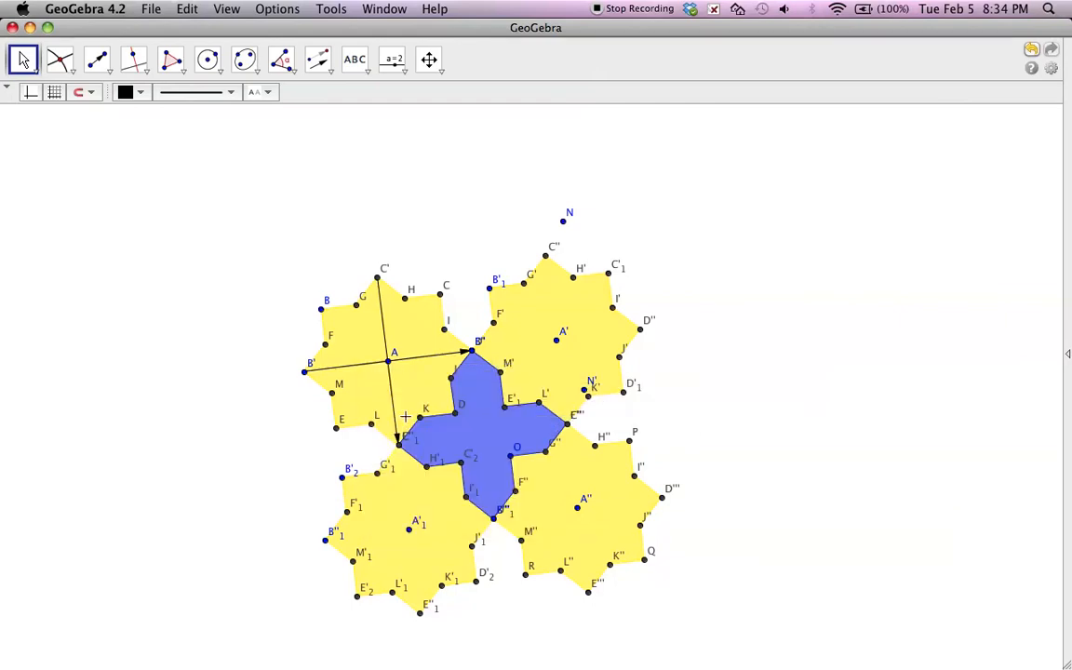
right_click(383, 336)
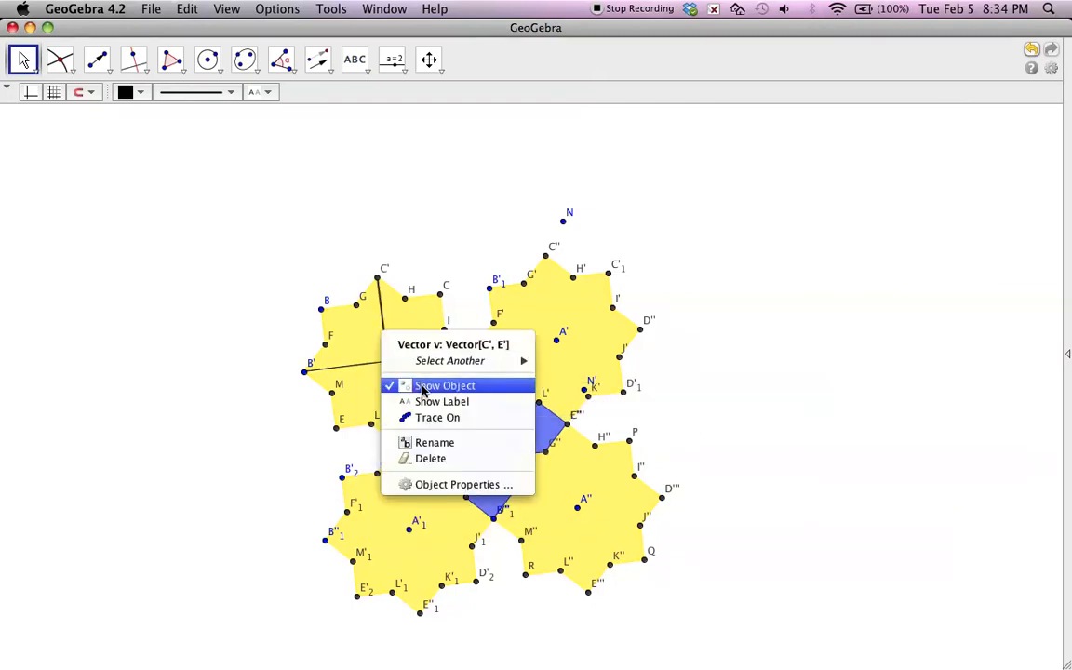
left_click(417, 382)
right_click(367, 363)
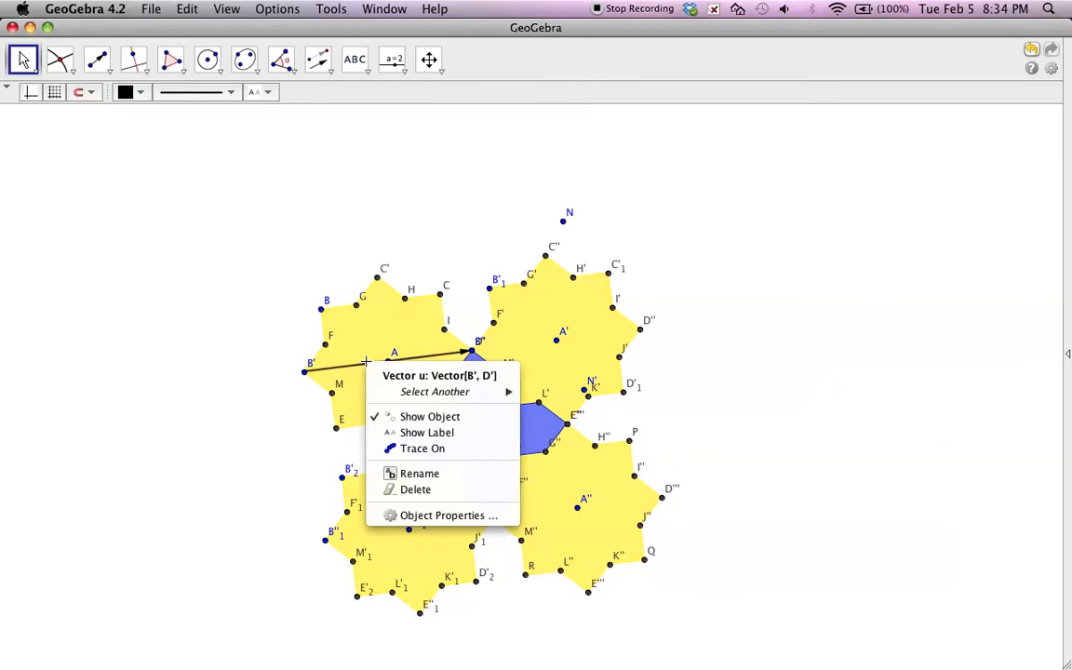
left_click(412, 416)
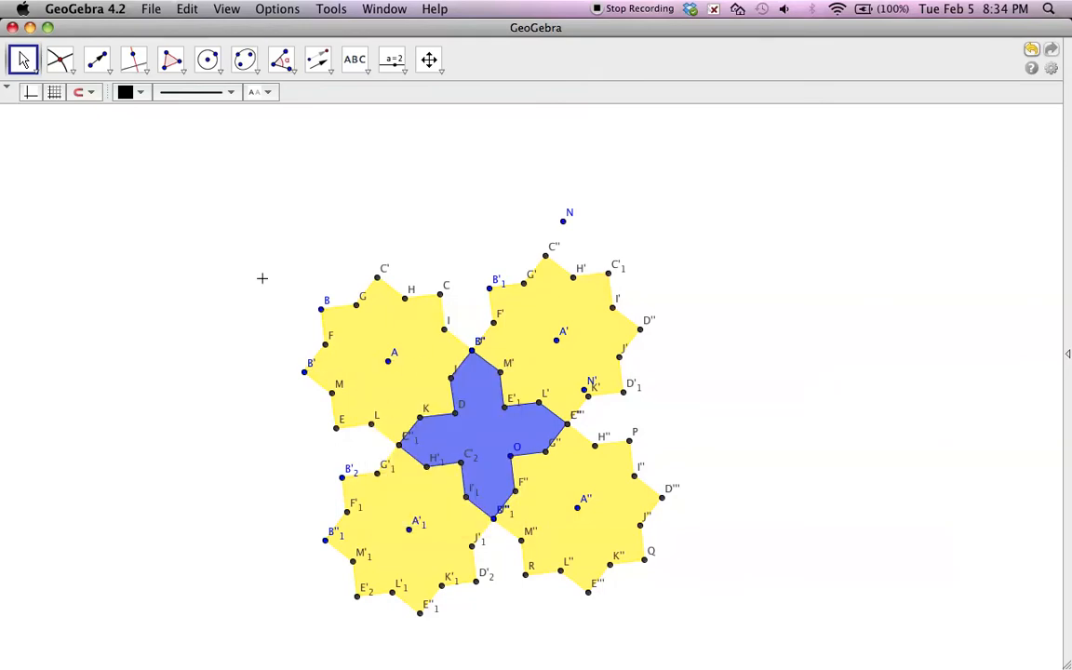
Draw a vector spanning the upper two stars from point B' to the far tip D''.
left_click(98, 60)
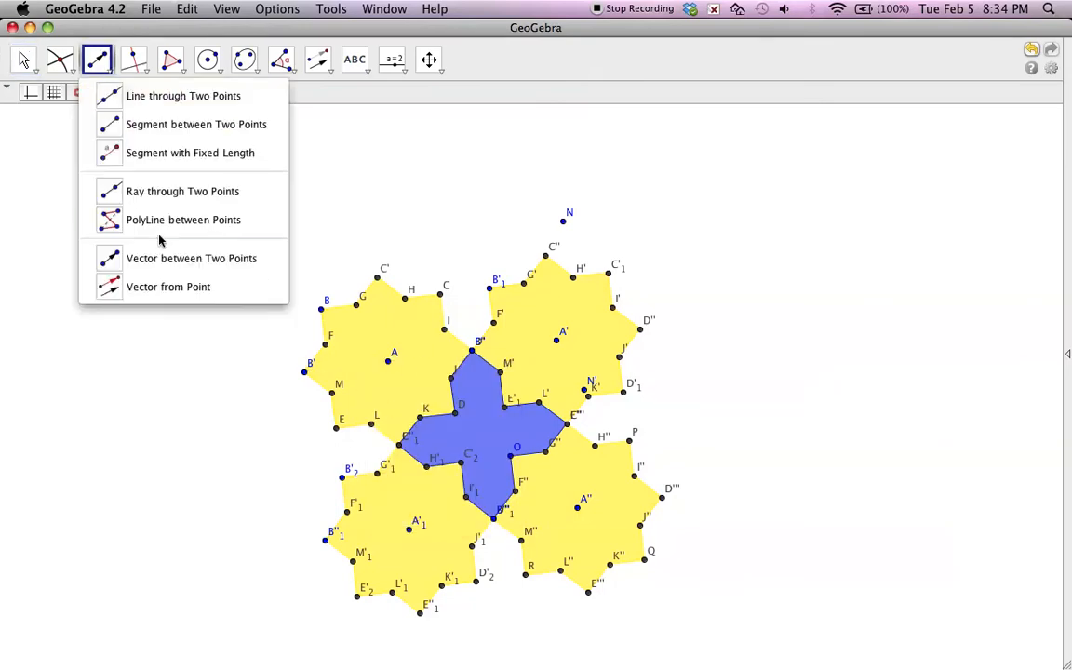
left_click(146, 288)
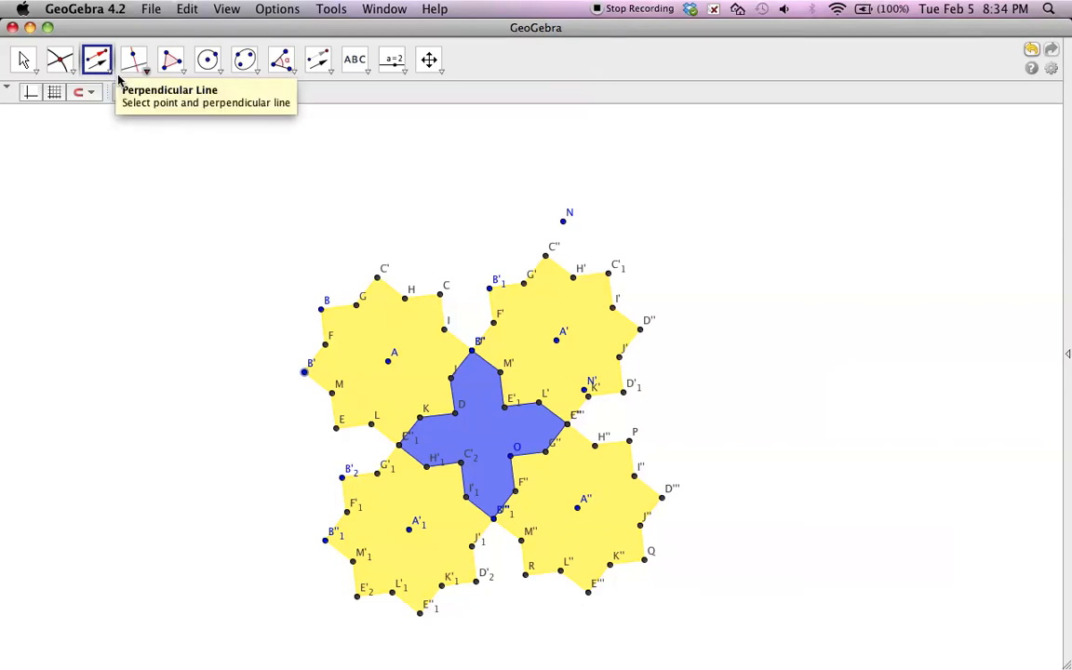
left_click(106, 68)
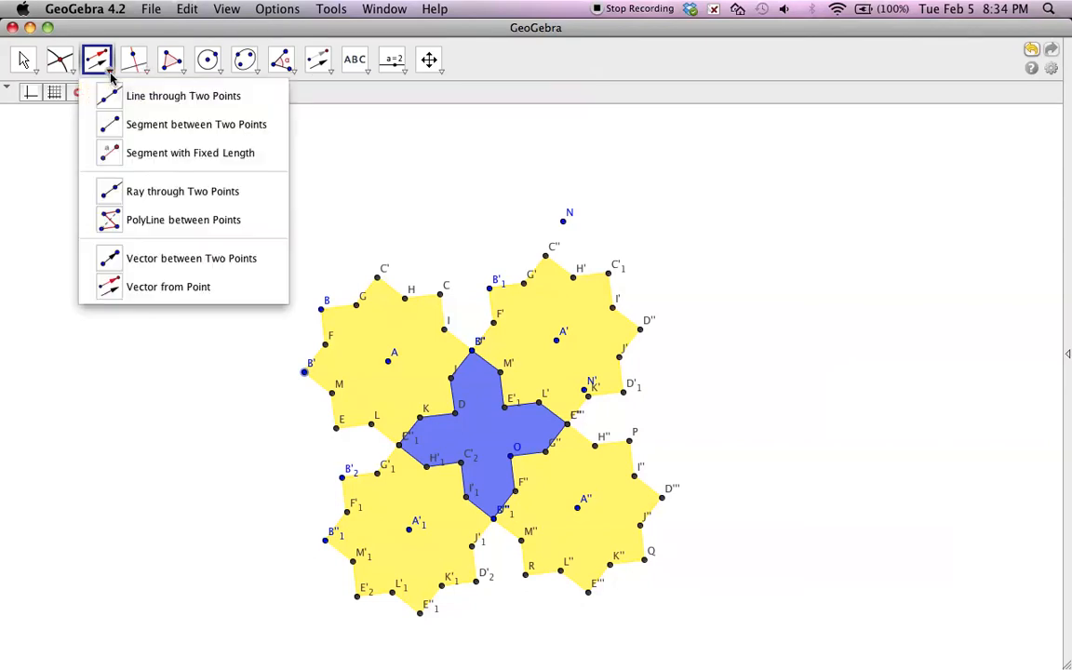
left_click(139, 263)
left_click(303, 372)
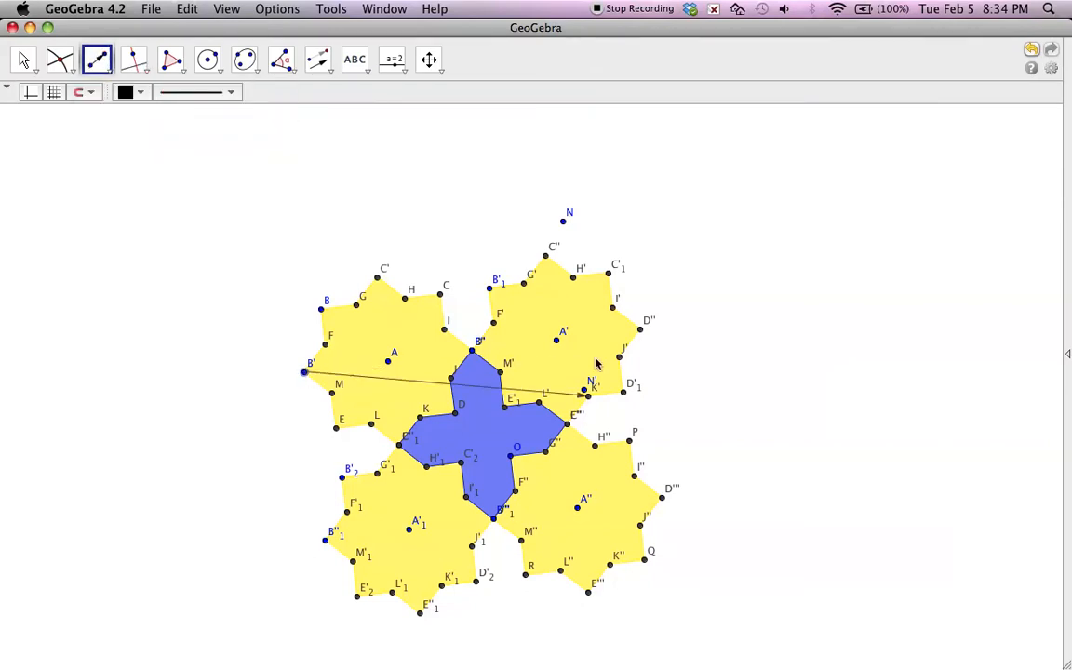
left_click(638, 330)
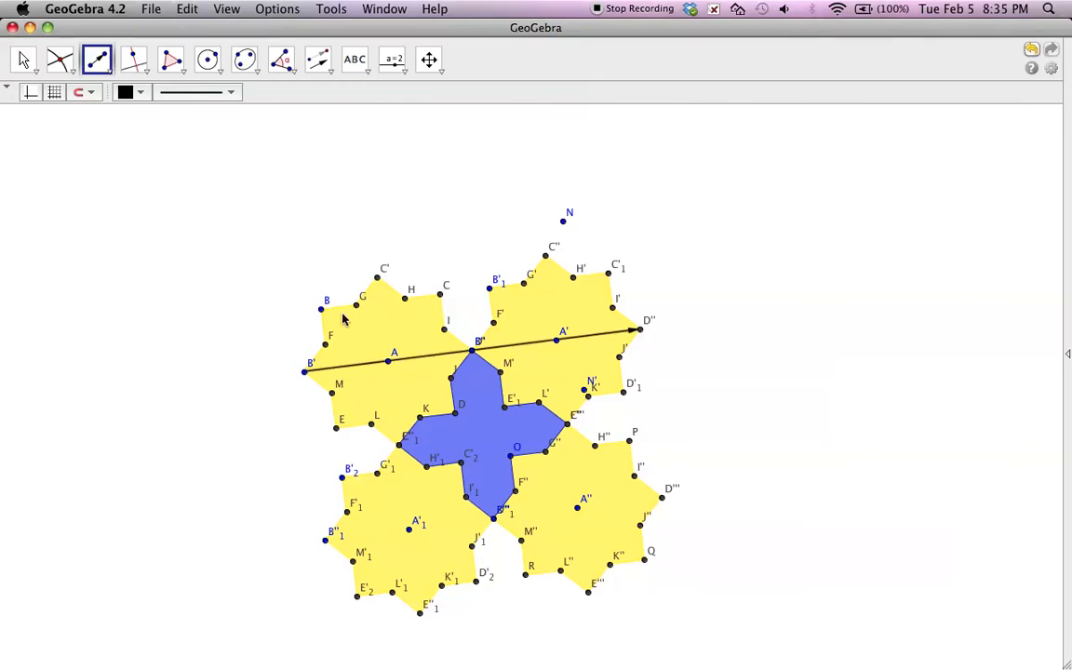
left_click(323, 69)
left_click(382, 209)
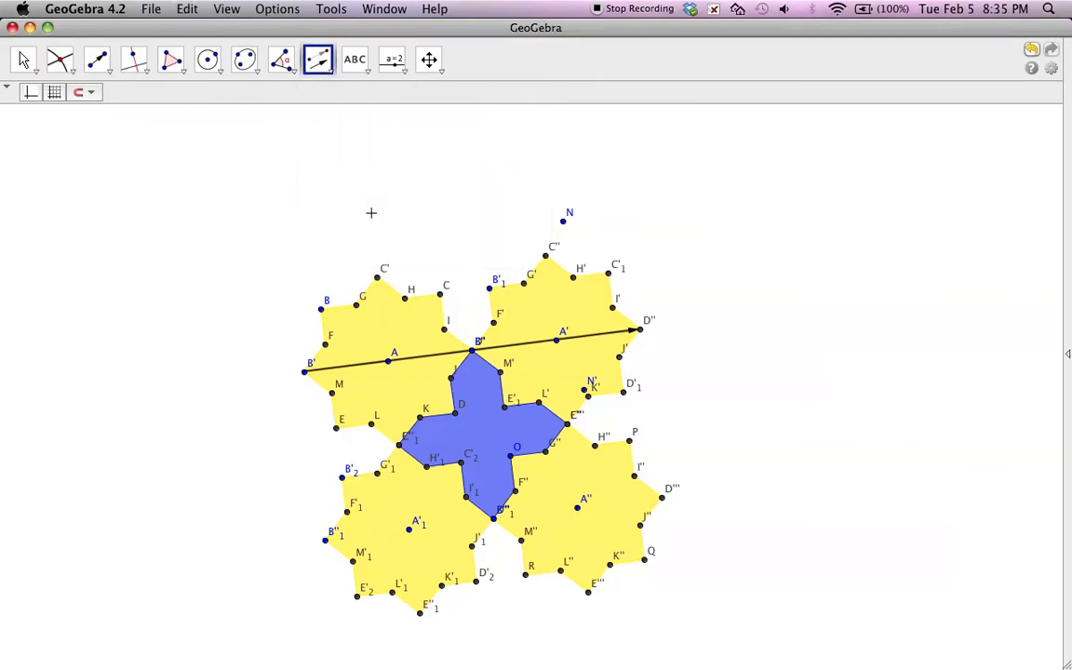
left_click_drag(254, 238, 706, 636)
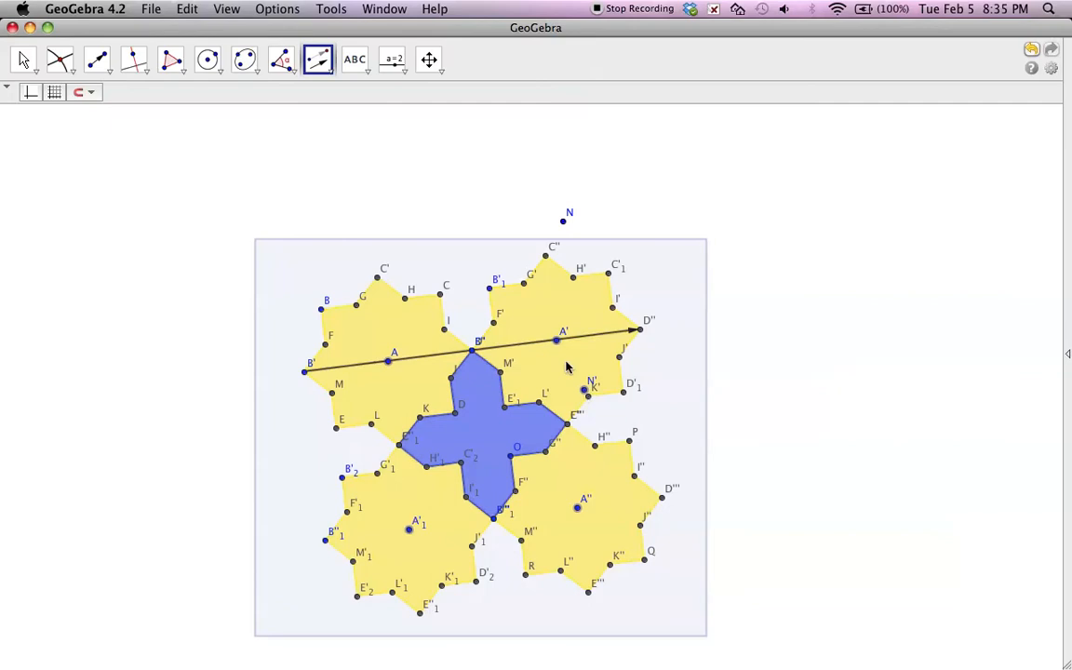
left_click(528, 343)
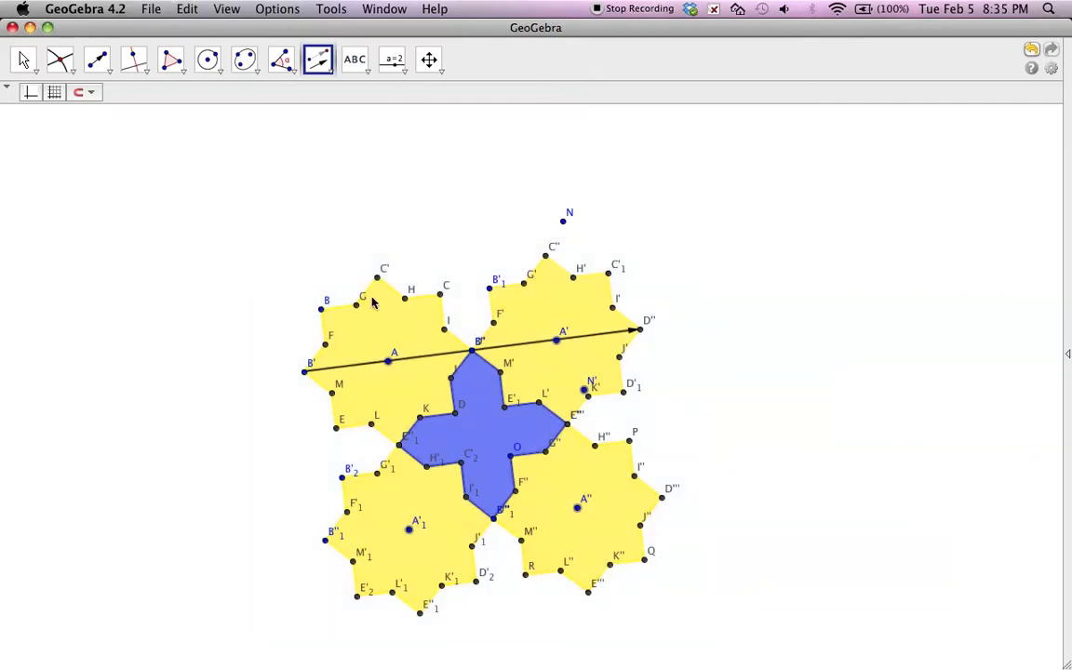
left_click(314, 63)
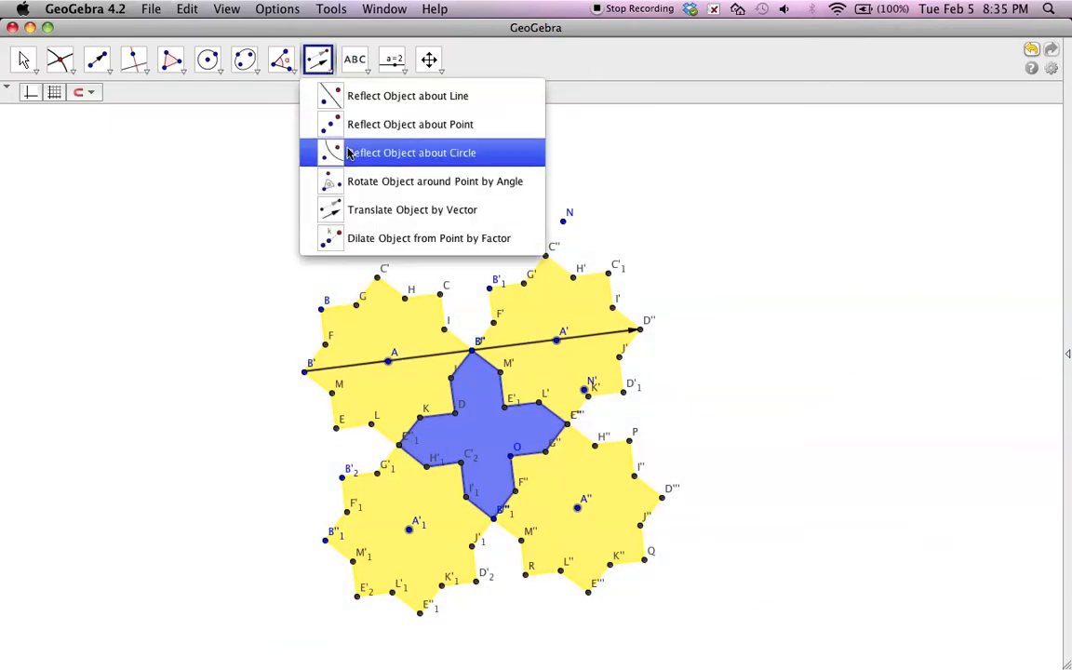
left_click(330, 209)
left_click(285, 117)
left_click(309, 70)
left_click(337, 210)
left_click(289, 118)
left_click(24, 60)
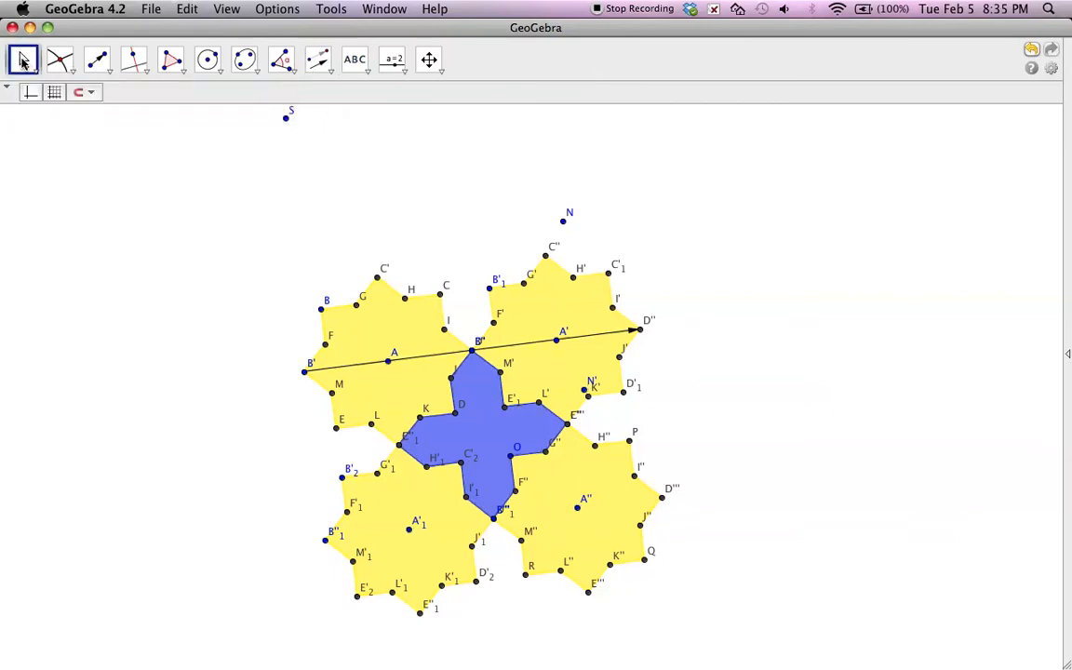
Translate the block of four stars and its blue cross by the long vector from B' to D''.
left_click(316, 64)
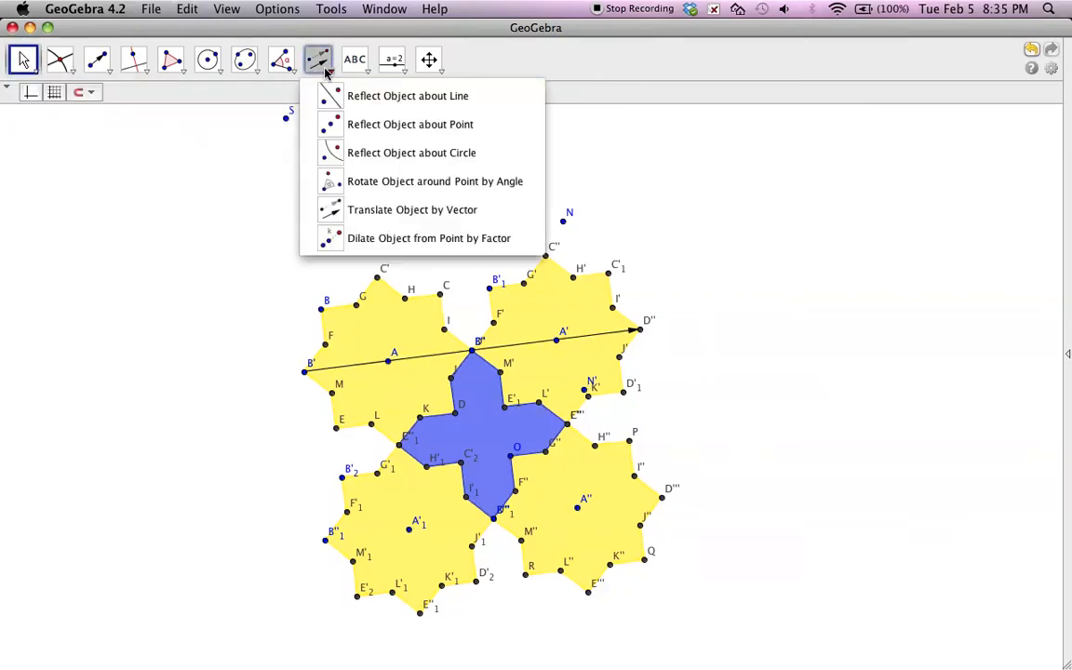
left_click(385, 212)
left_click_drag(251, 230, 727, 641)
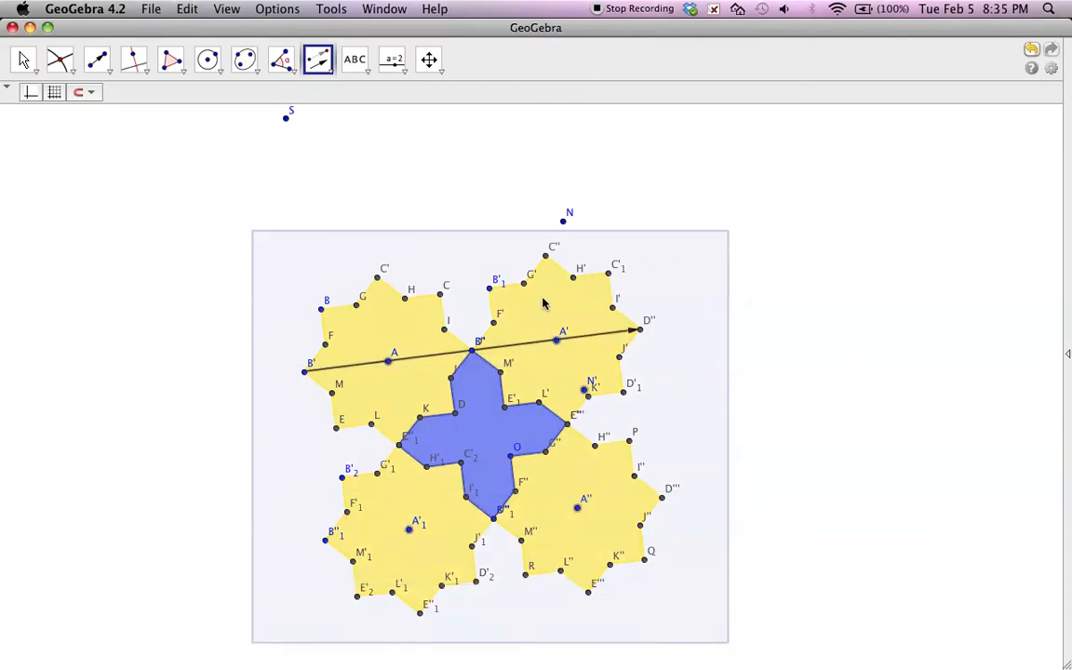
left_click(518, 345)
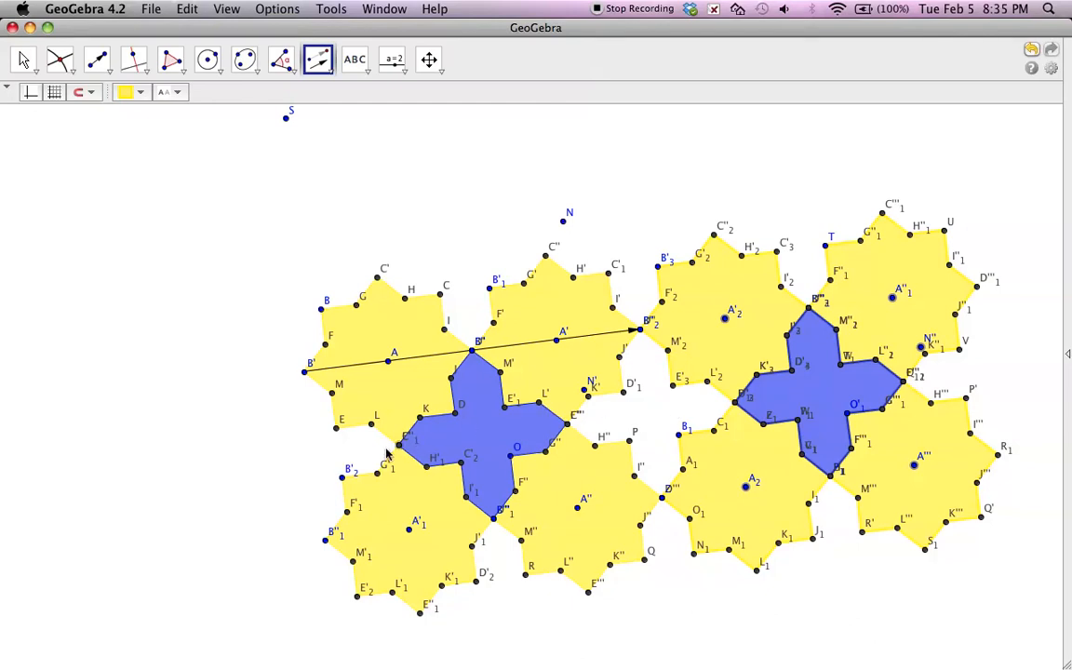
Draw a vector across the first blue cross, from its tip E''₁ to its opposite tip E'''.
left_click(97, 64)
left_click(149, 253)
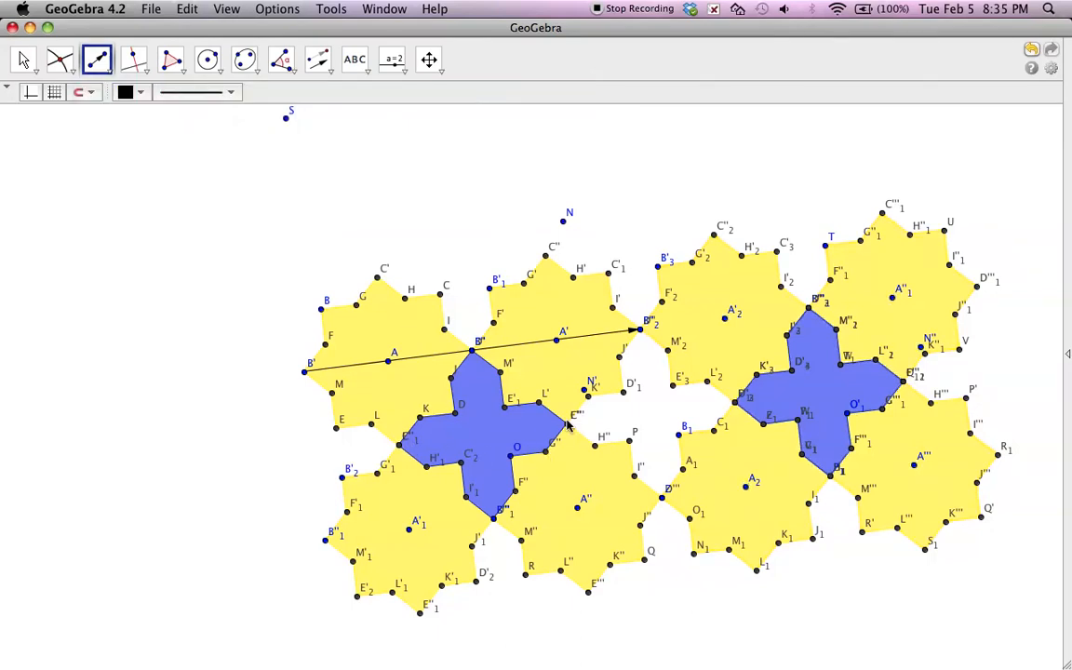
left_click(399, 445)
left_click(566, 424)
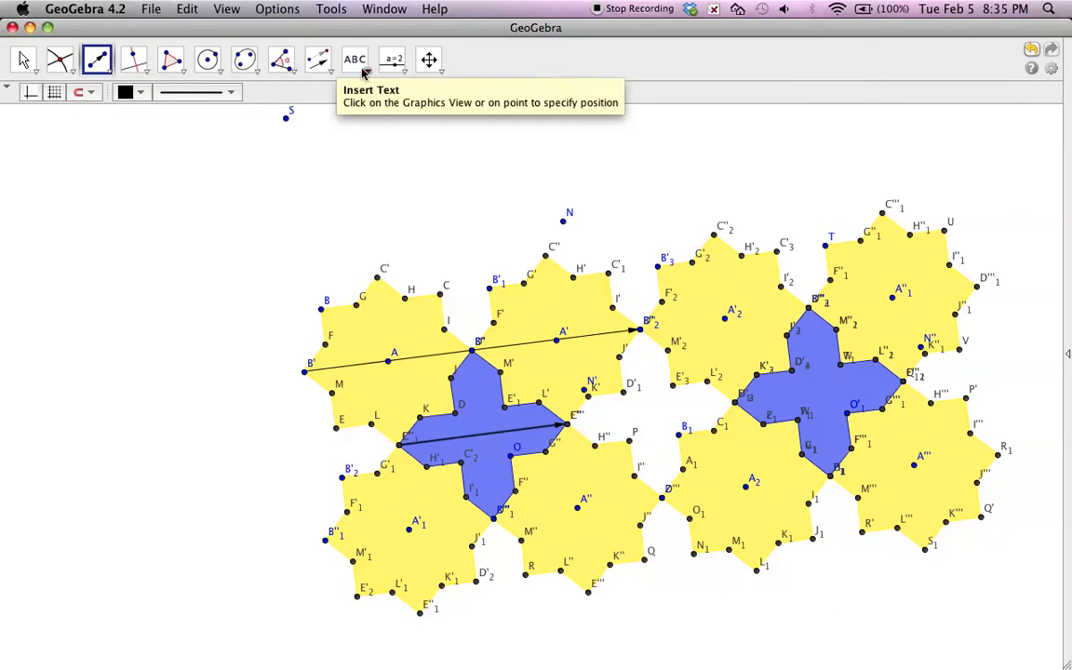
Translate the first blue cross by the vector across it to fill the gap between the two four-star blocks.
left_click(317, 61)
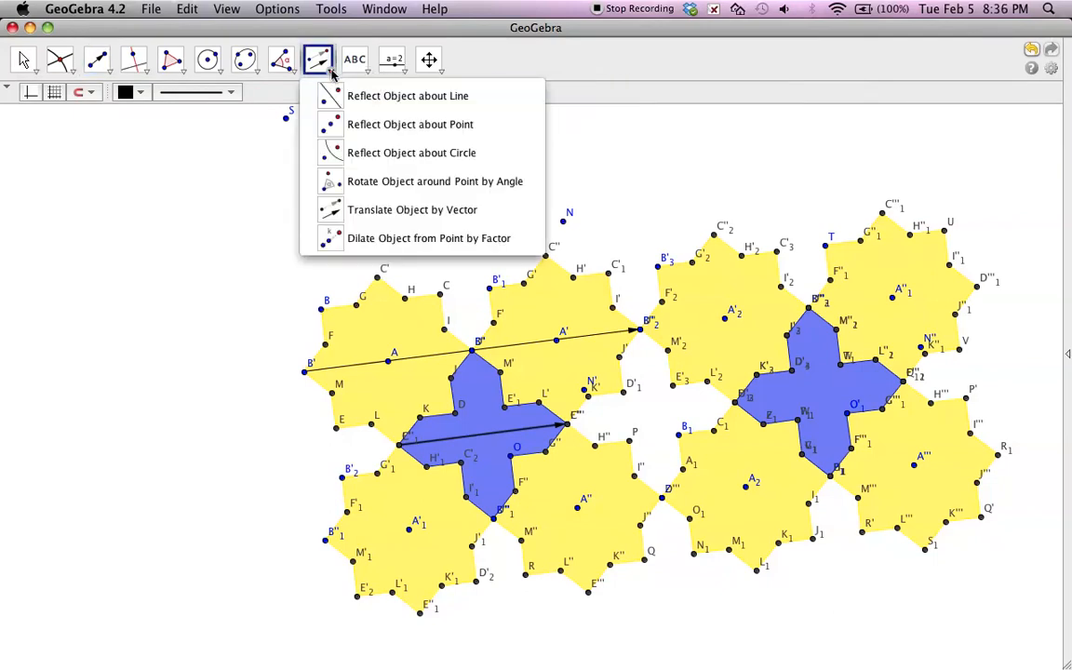
left_click(363, 209)
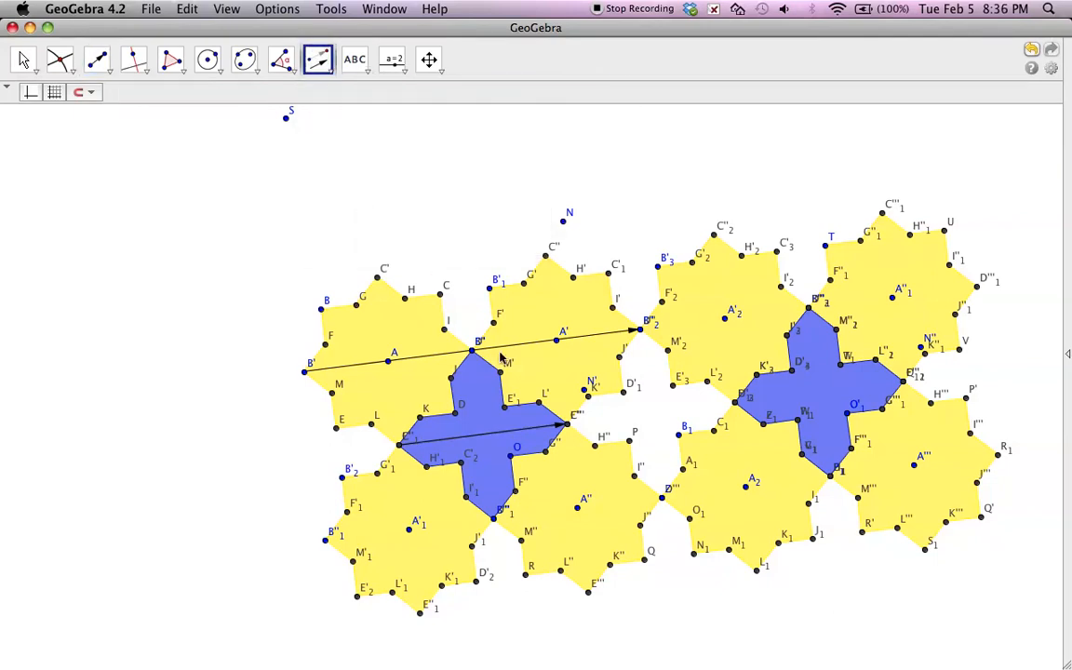
left_click(510, 435)
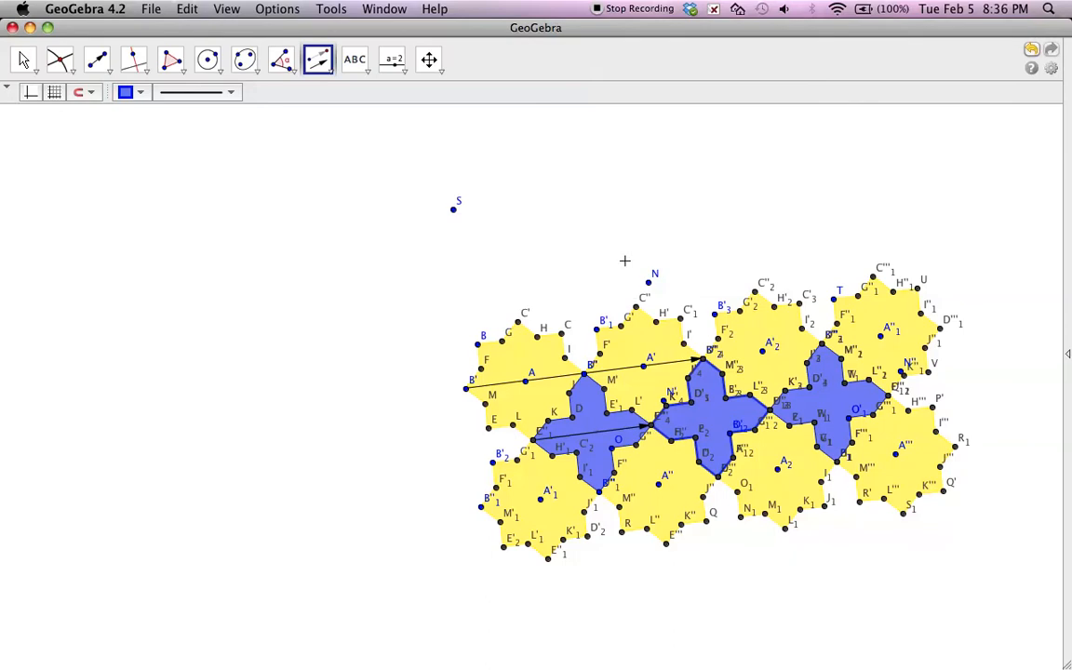
Draw a vector spanning two stacked stars, from the lowest tip E''' of the star centred at A'' up to C''.
left_click(72, 73)
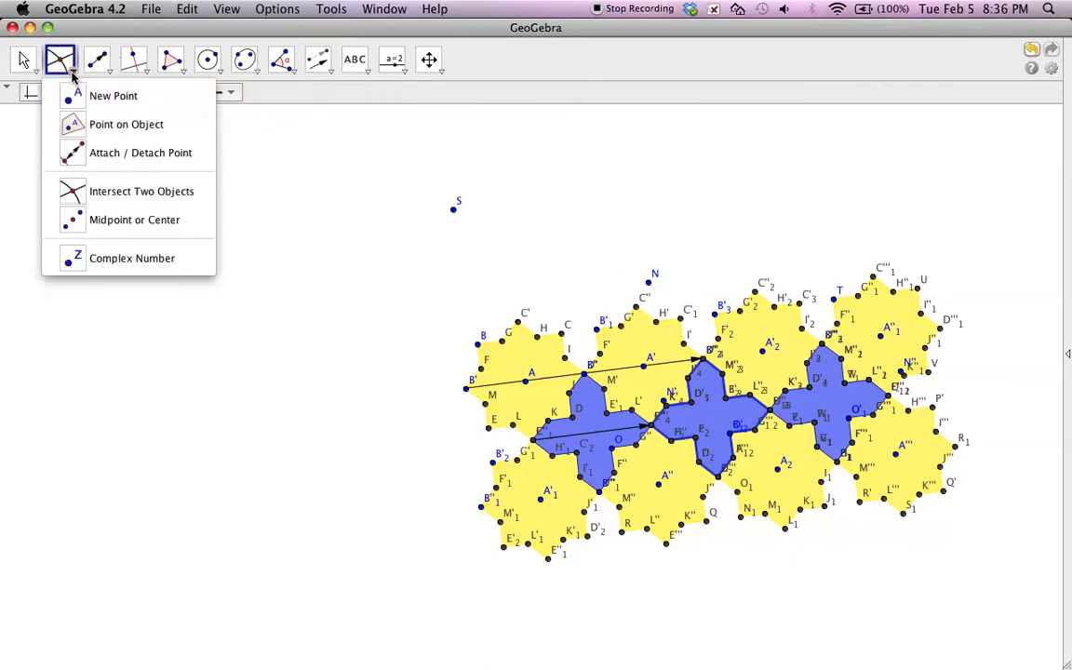
mouse_move(102, 74)
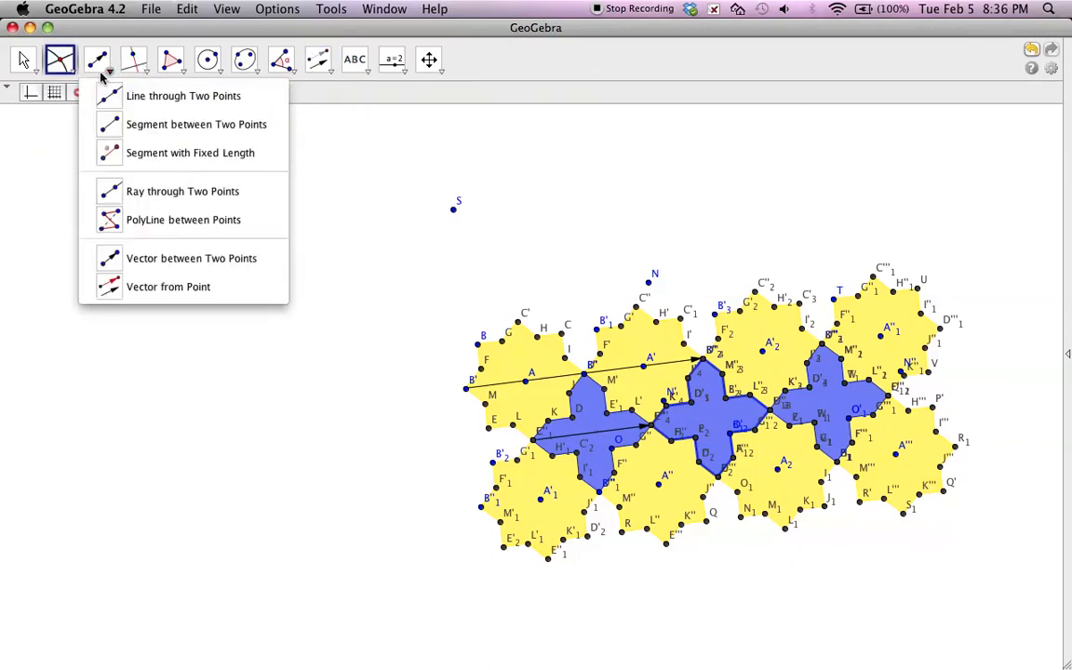
left_click(140, 257)
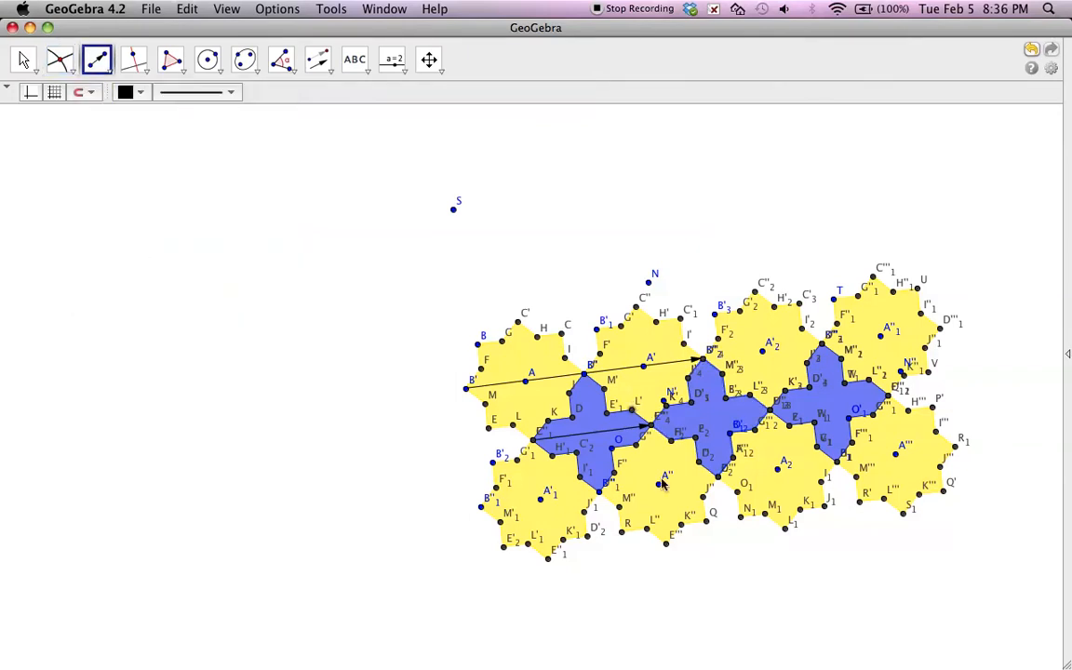
left_click(666, 544)
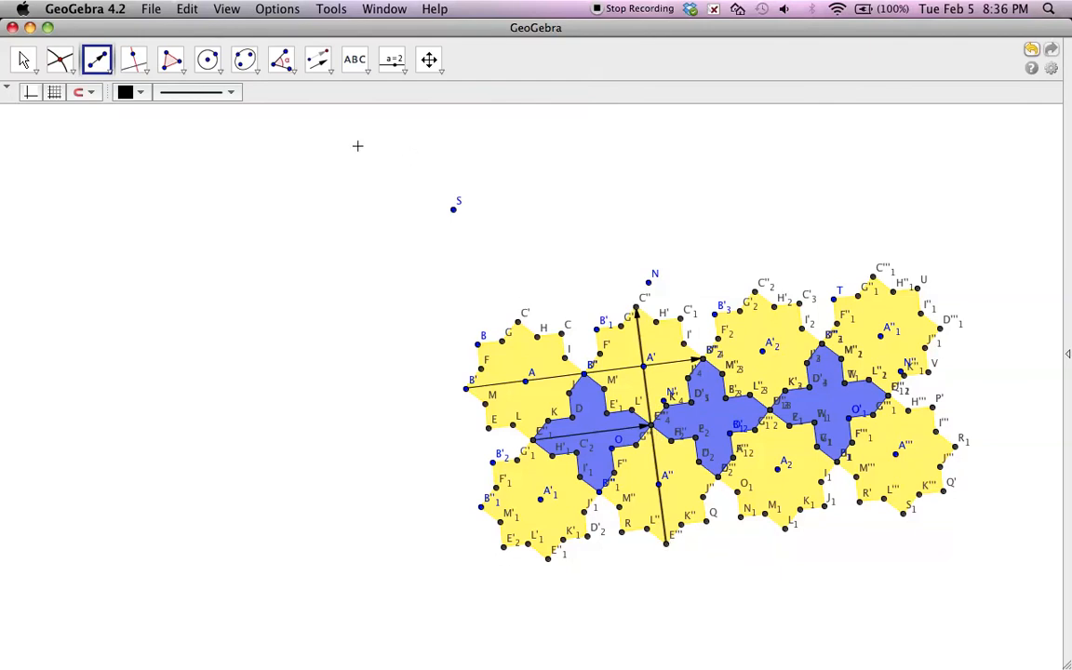
Translate the whole two-row pattern of eight stars and three crosses upward by the vector from E''' to C''.
left_click(330, 74)
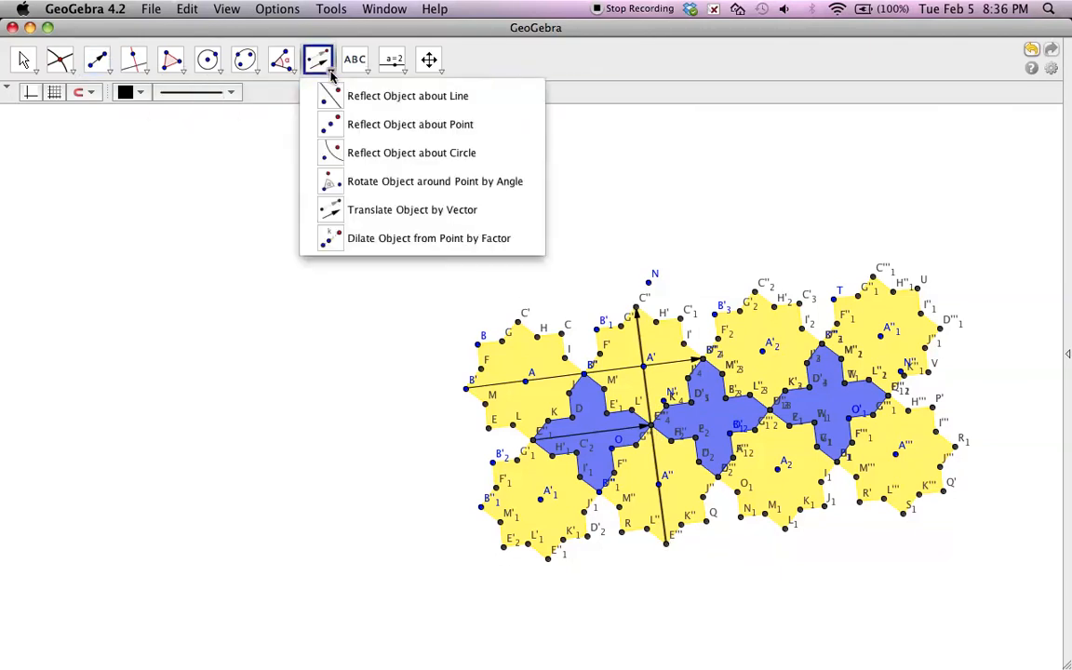
left_click(367, 211)
left_click_drag(417, 277, 466, 286)
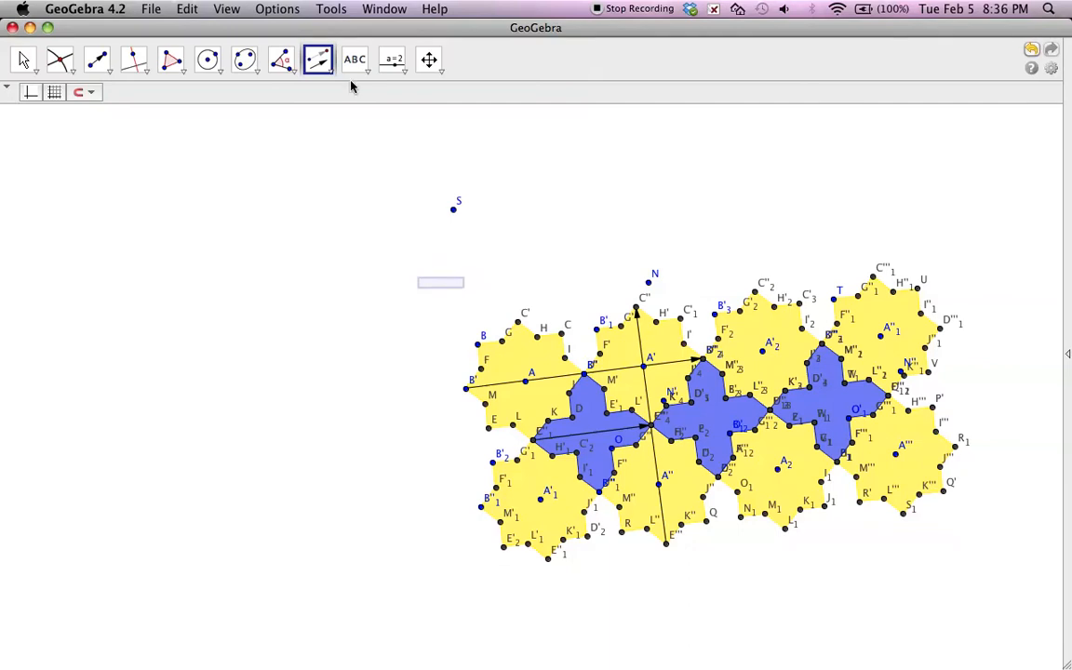
left_click(318, 63)
left_click(355, 205)
left_click_drag(410, 242, 1023, 562)
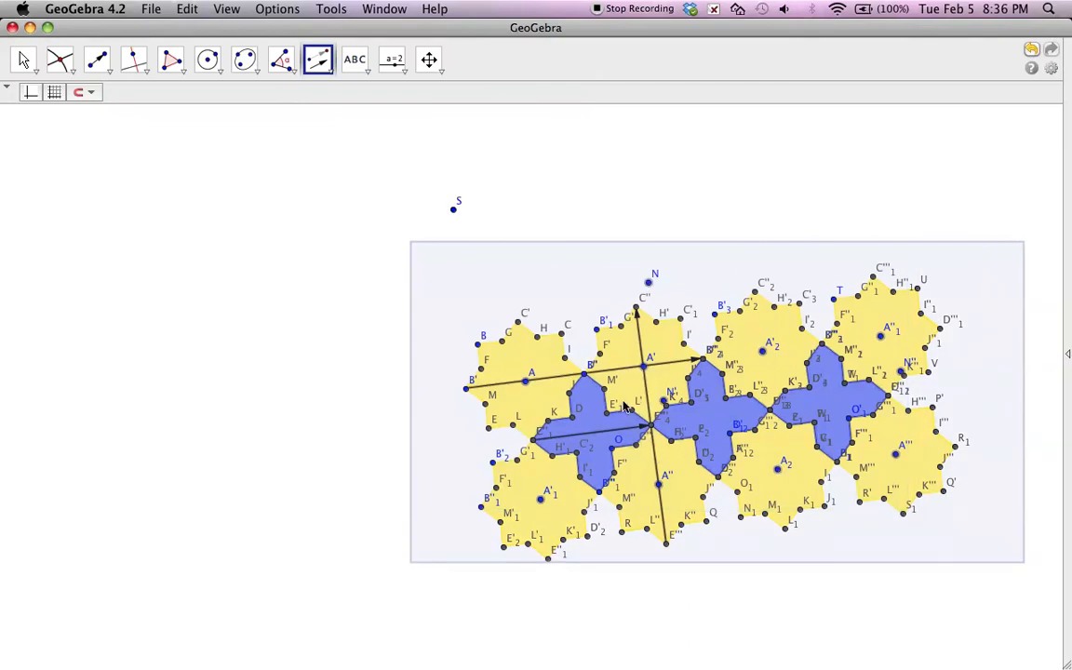
left_click(638, 327)
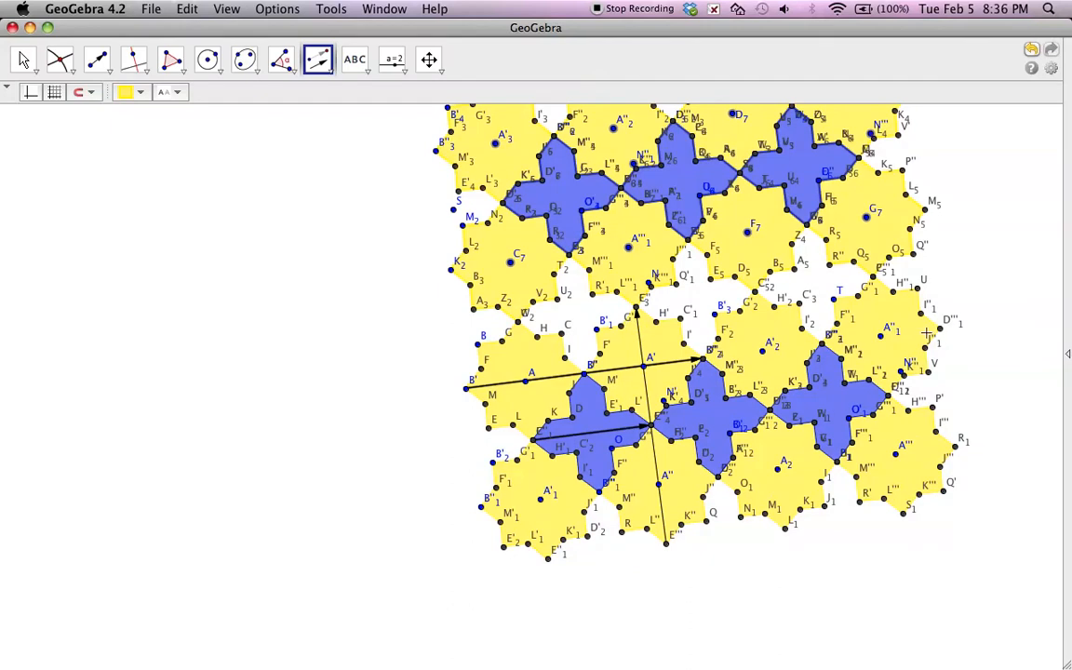
Draw a vector through the rightmost cross of the original lower block, from its bottom tip to its top tip.
scroll(984, 297, "up", 2)
scroll(984, 297, "down", 2)
scroll(984, 296, "down", 3)
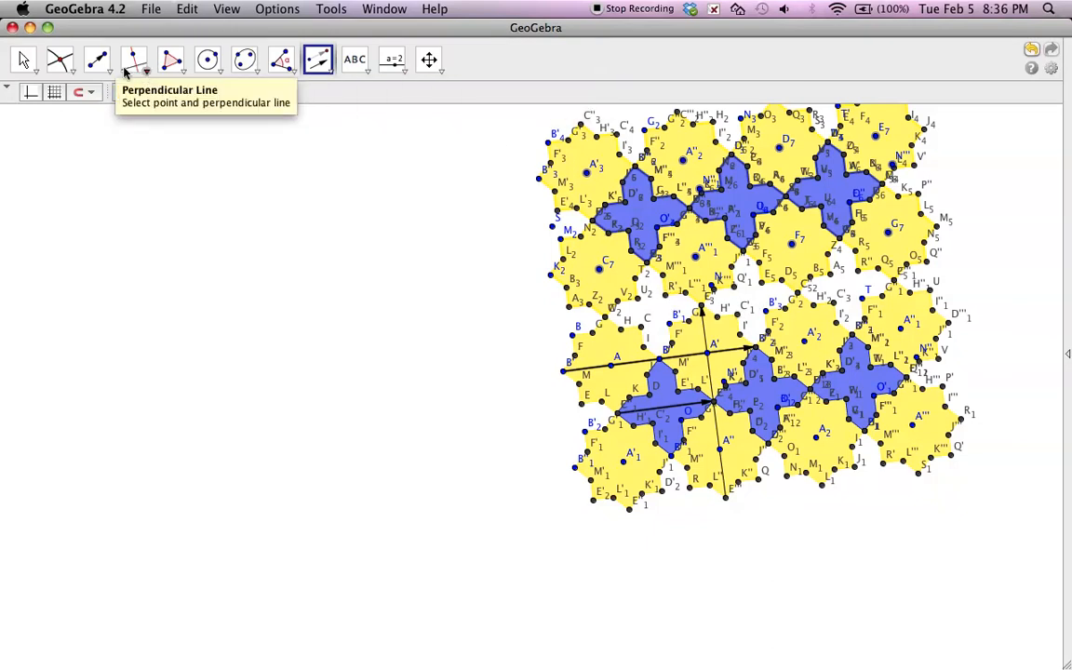
left_click(57, 67)
mouse_move(106, 65)
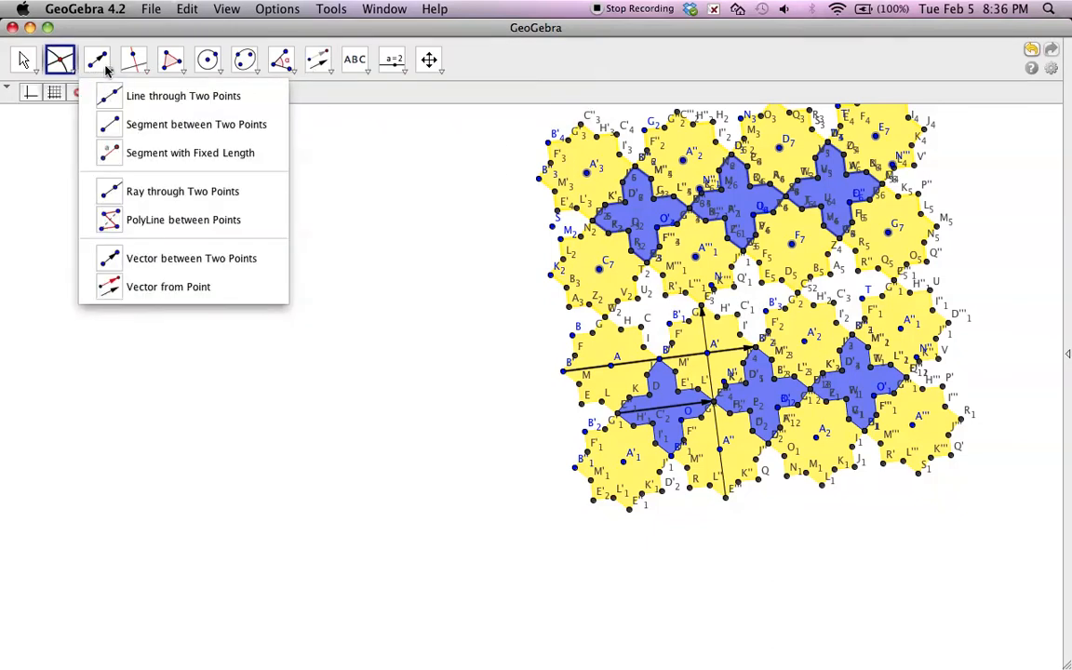
left_click(143, 257)
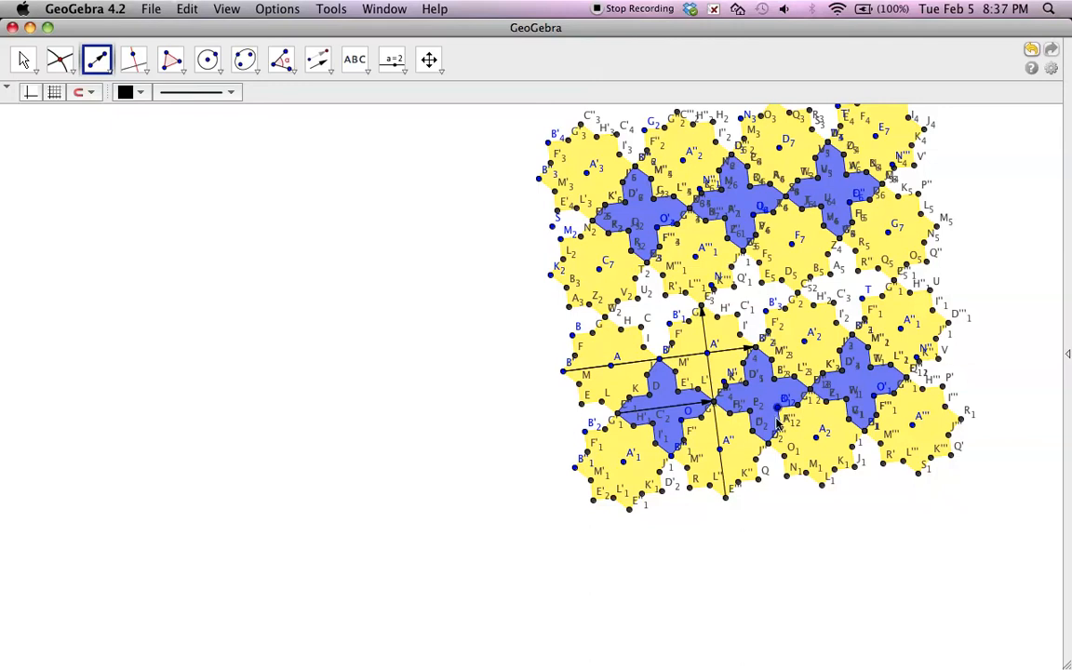
left_click(864, 431)
left_click(853, 338)
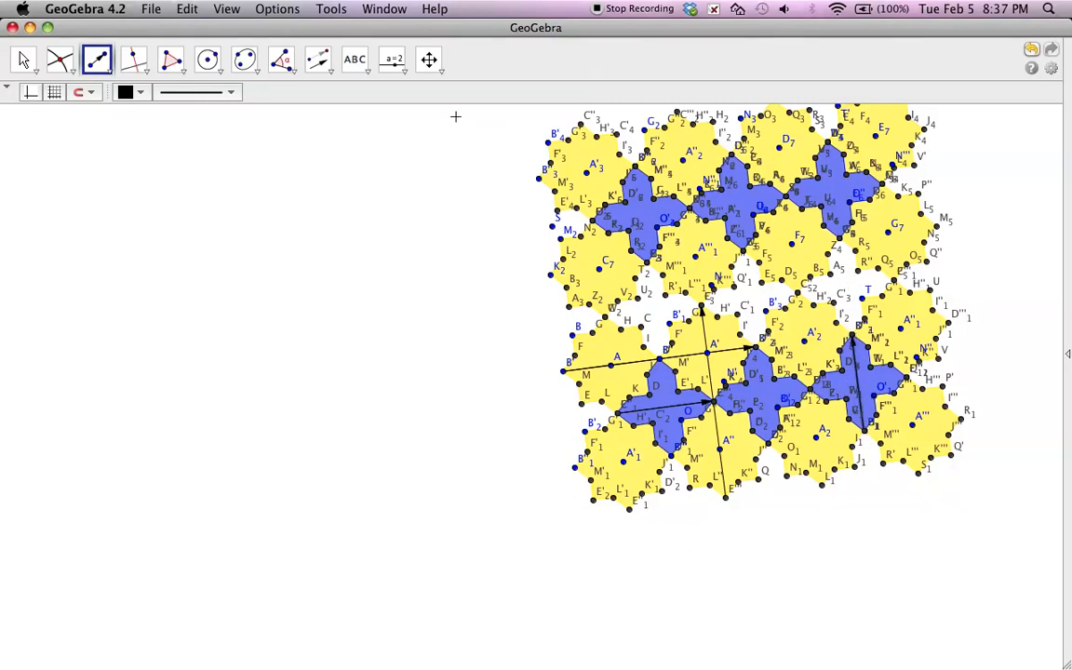
Translate the original block's rightmost cross by the vector through it to fill the gap directly above.
left_click(324, 77)
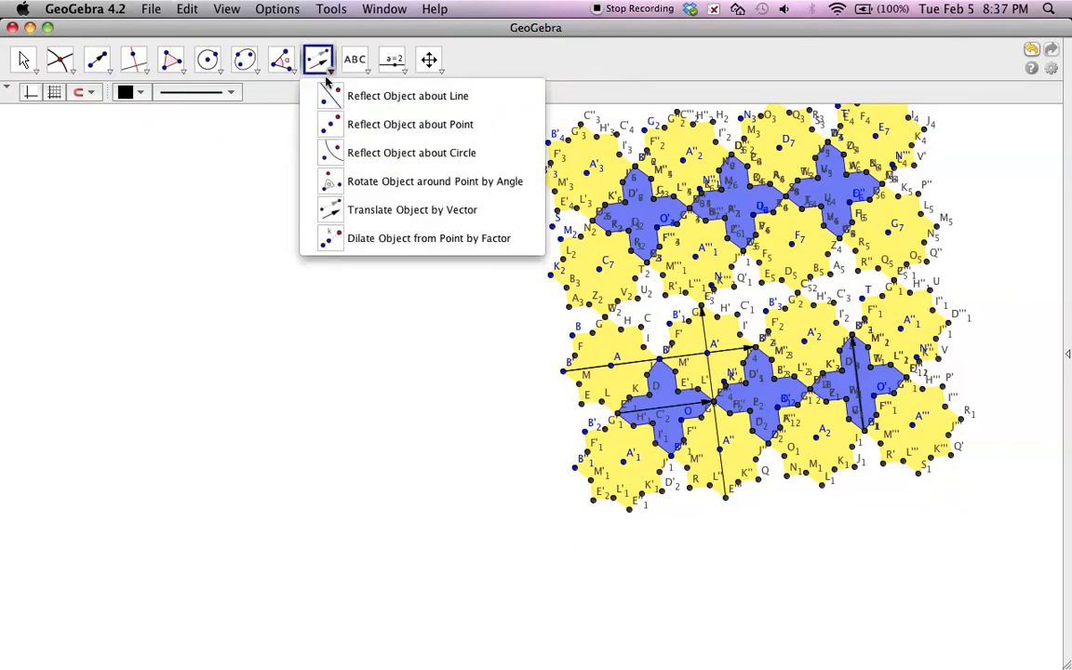
left_click(361, 213)
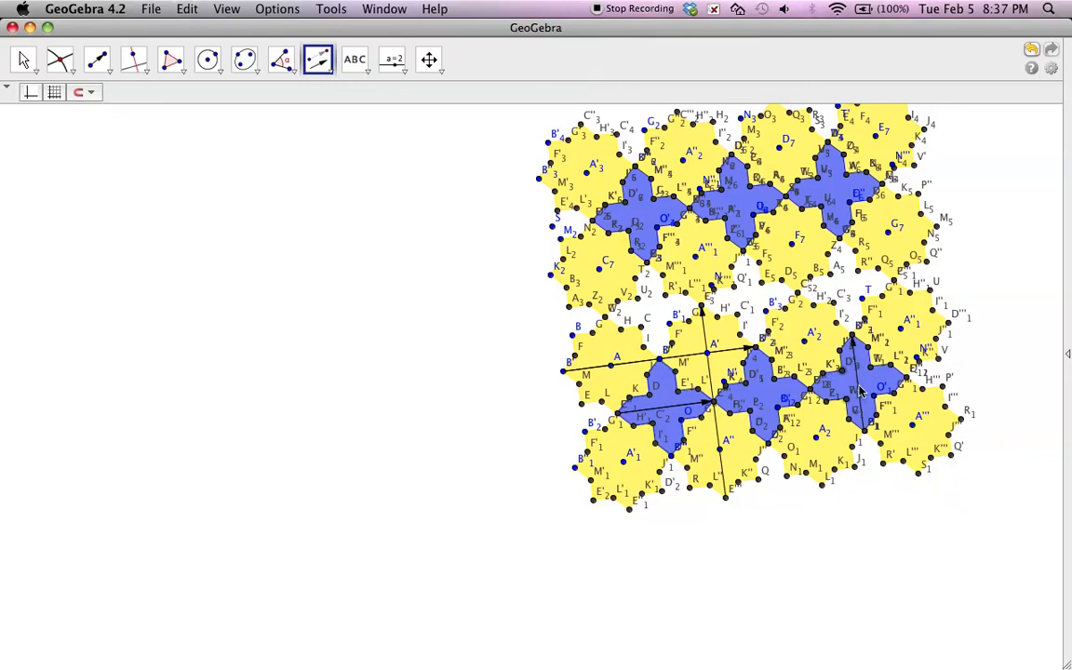
left_click(332, 72)
left_click(400, 209)
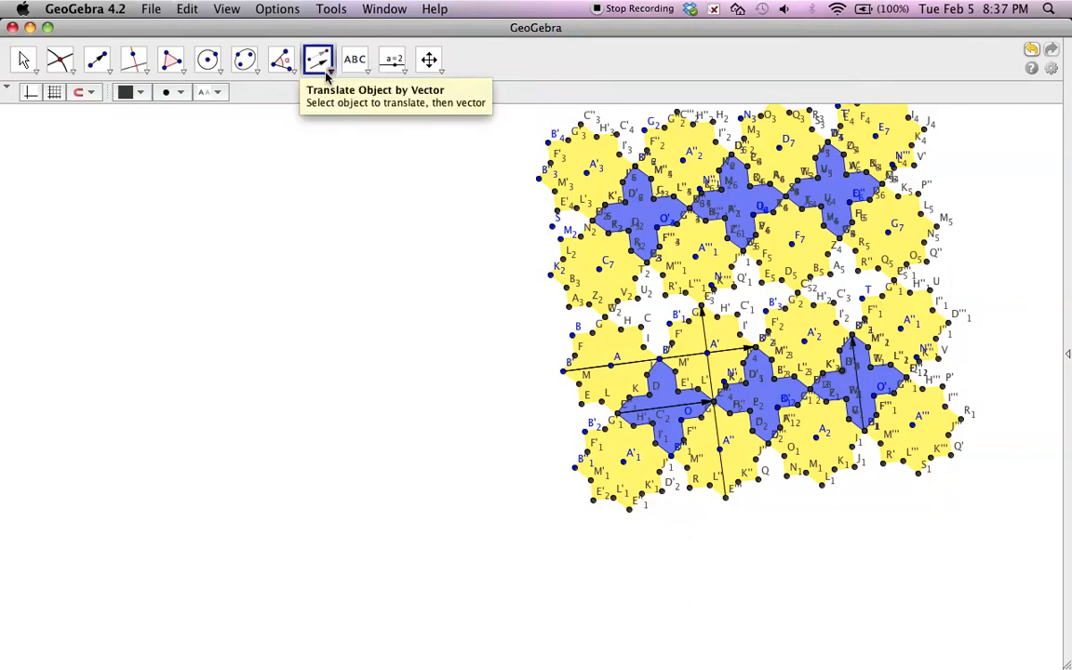
left_click(327, 73)
left_click(356, 206)
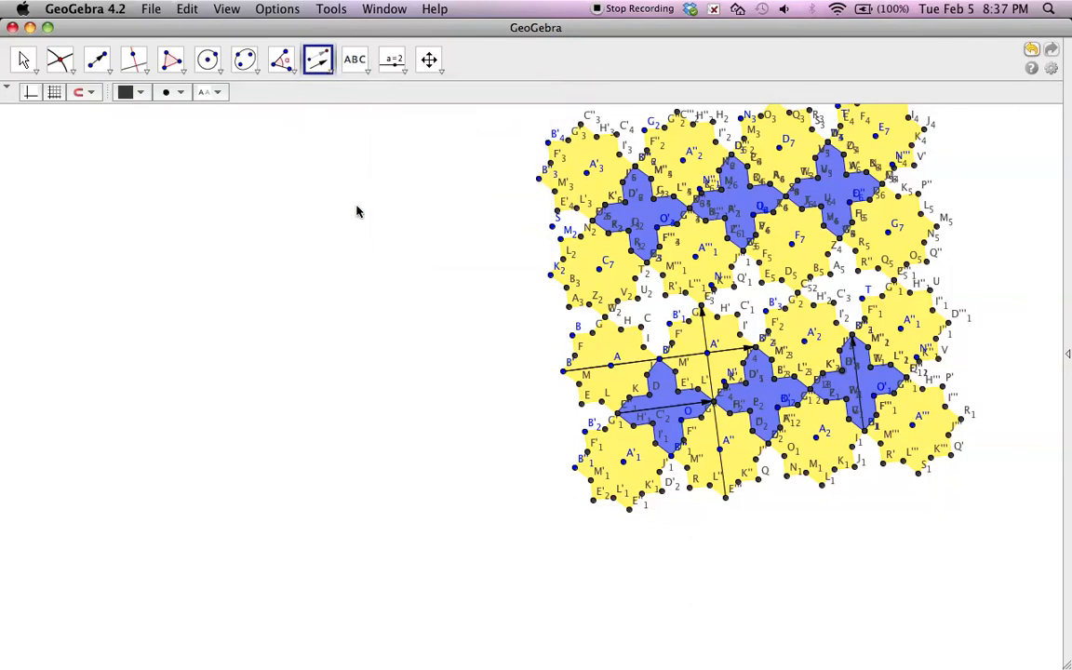
left_click(881, 379)
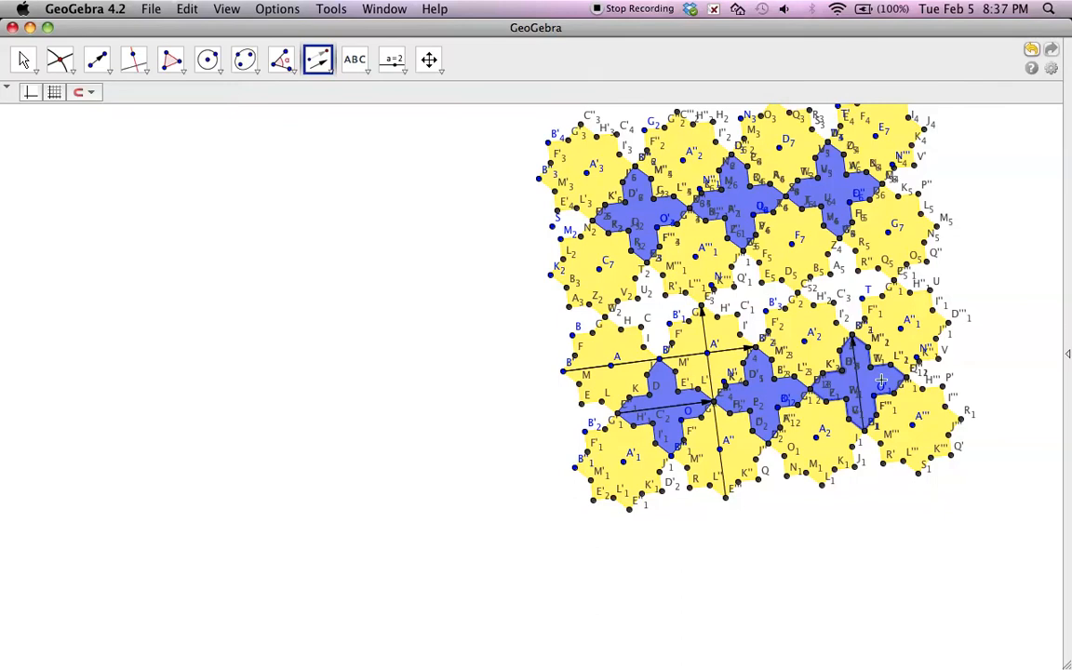
left_click(857, 383)
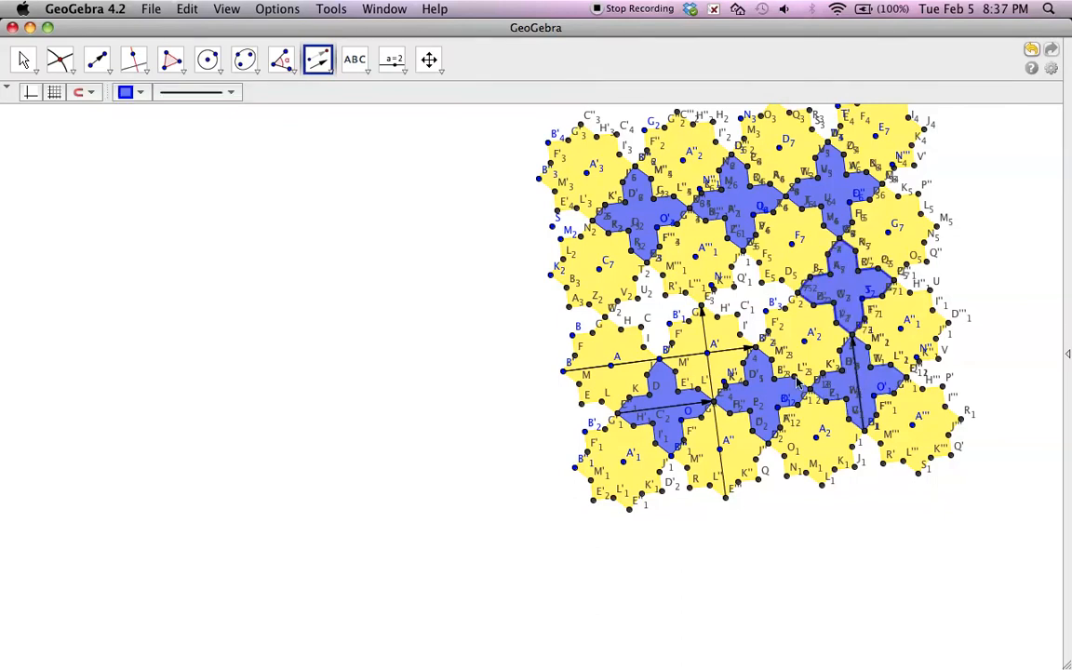
Translate the original block's middle cross upward by the vector through the rightmost cross.
left_click(327, 72)
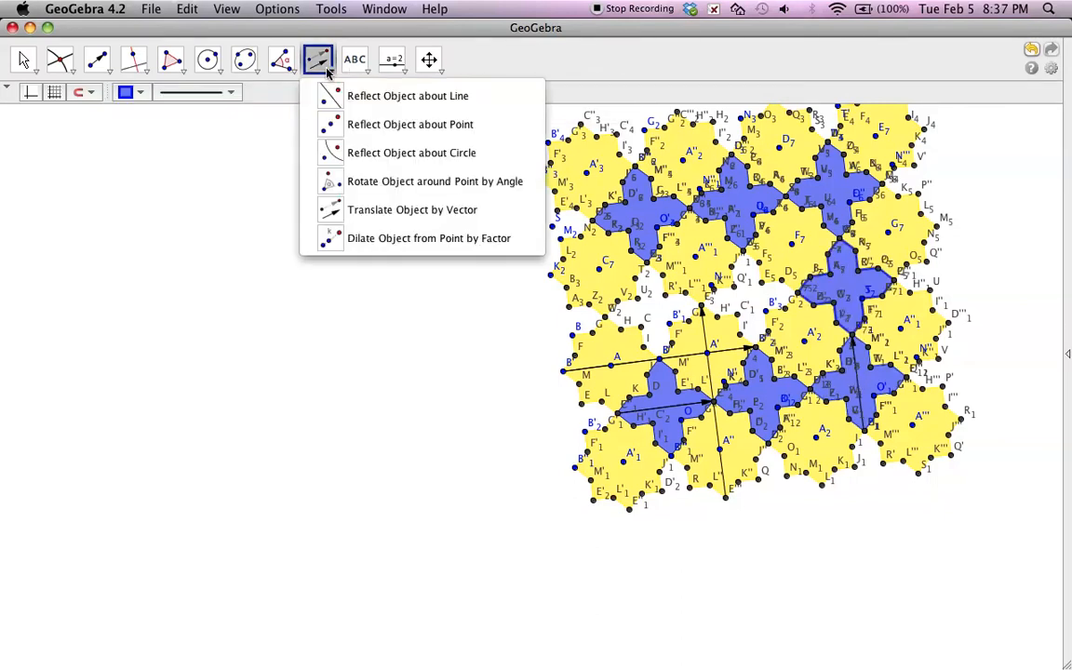
left_click(359, 210)
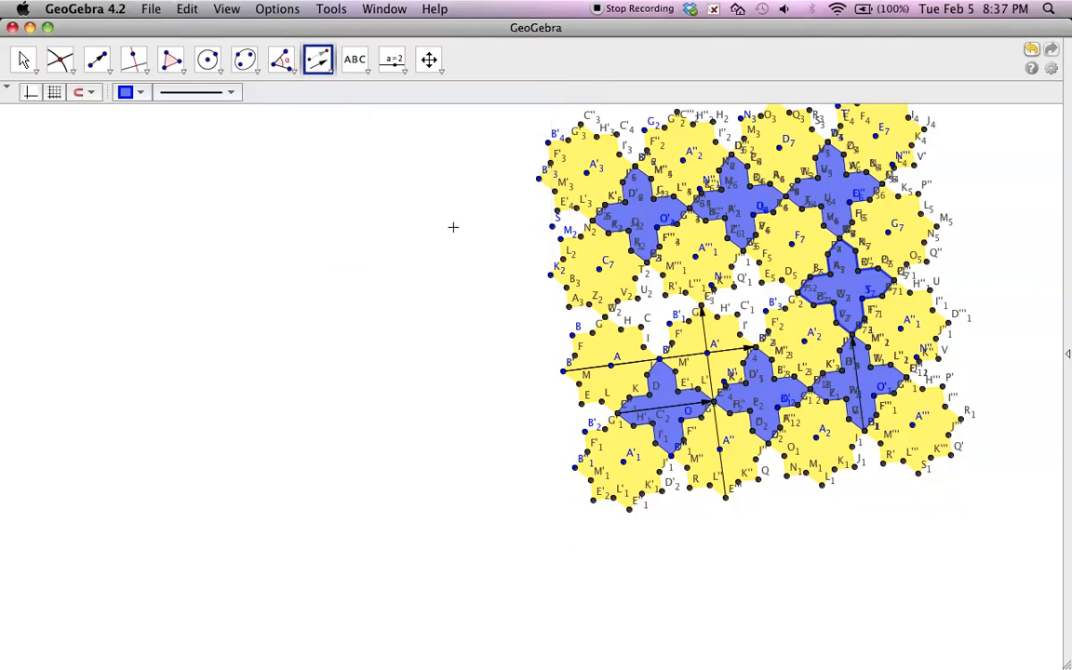
left_click(767, 394)
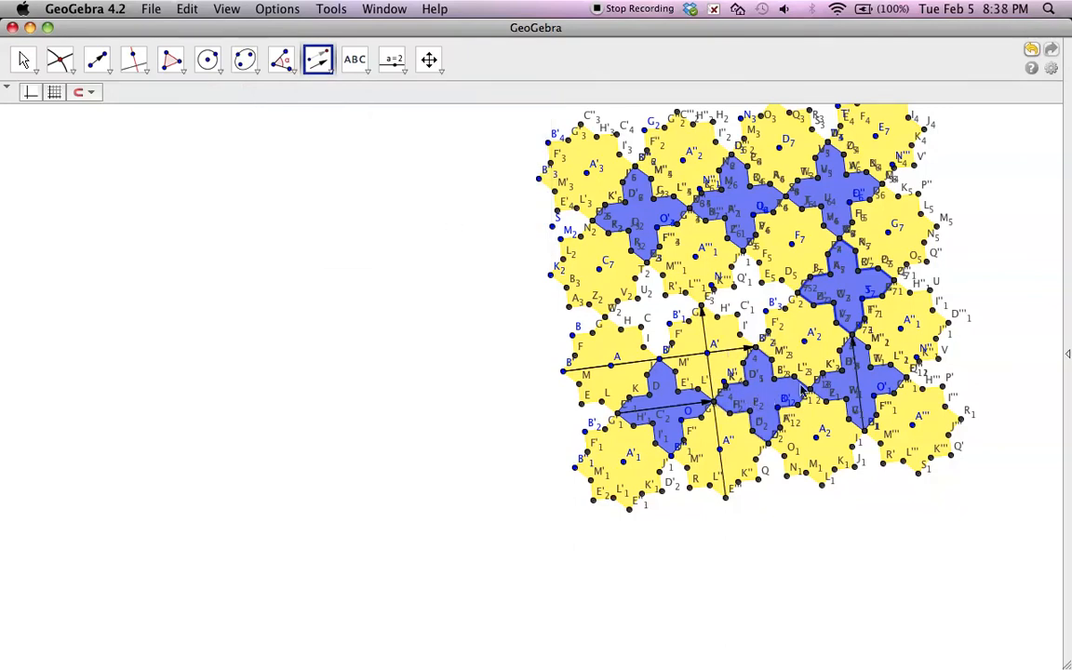
left_click(857, 379)
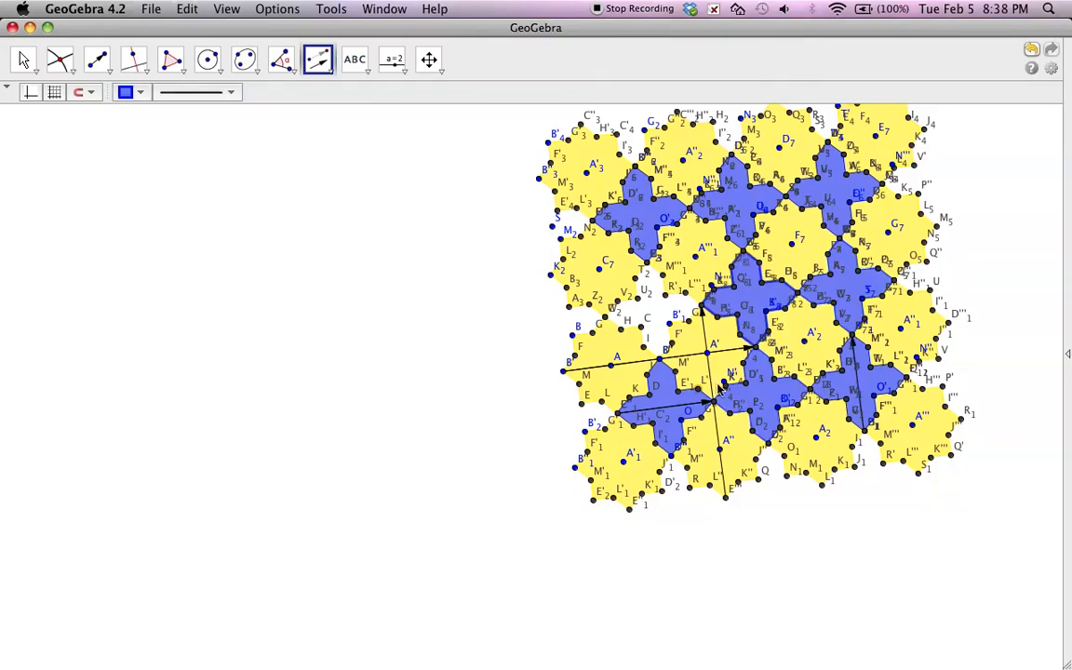
Translate the original block's leftmost cross upward by the vector through the rightmost cross to fill the last inner gap.
left_click(325, 74)
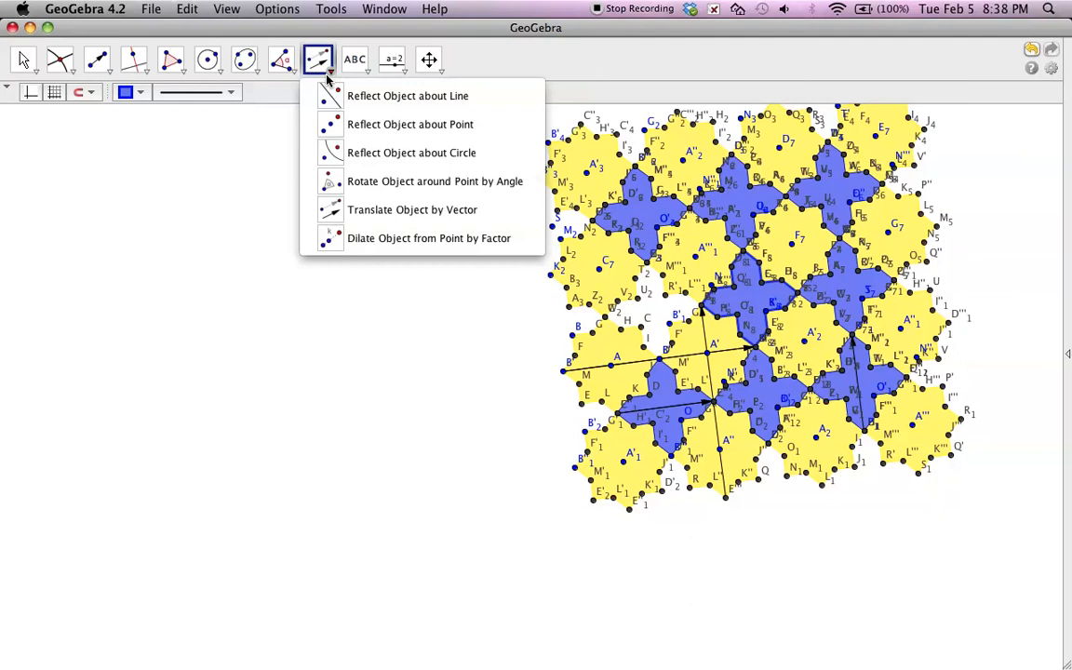
left_click(372, 211)
left_click(662, 385)
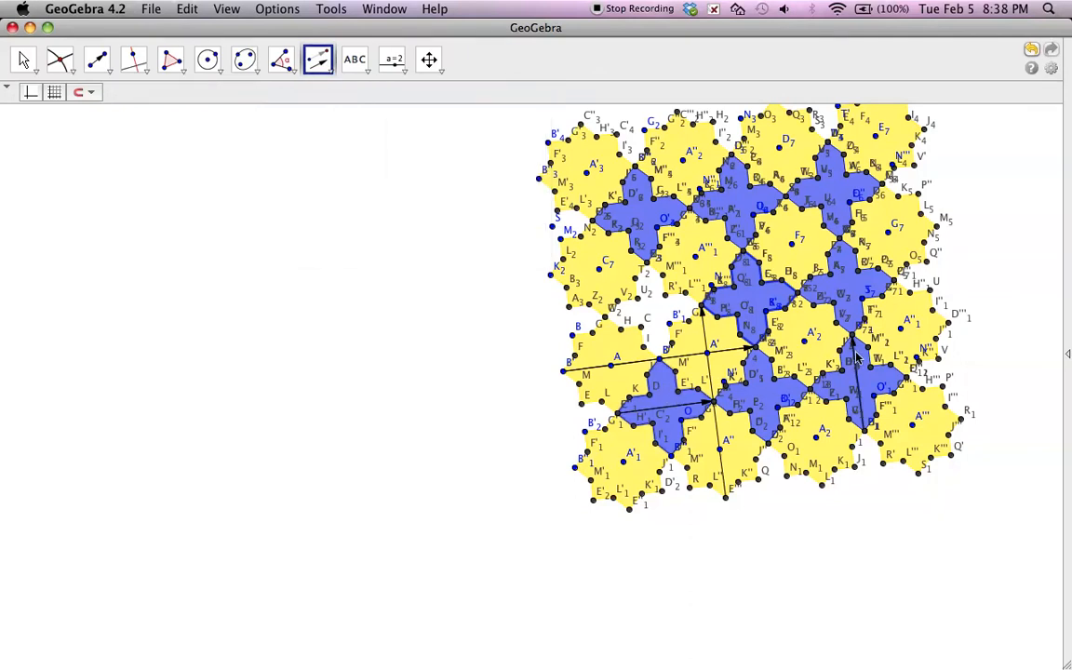
left_click(857, 375)
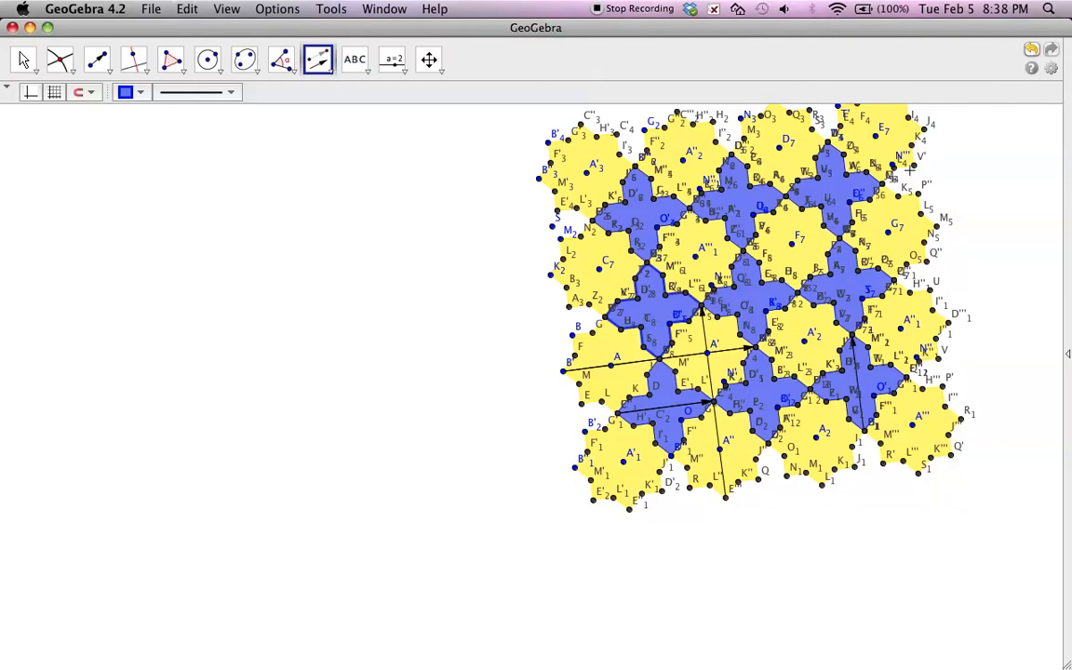
Hide all points of the construction at once through the object properties in the advanced preferences.
left_click(431, 60)
left_click_drag(474, 249, 318, 311)
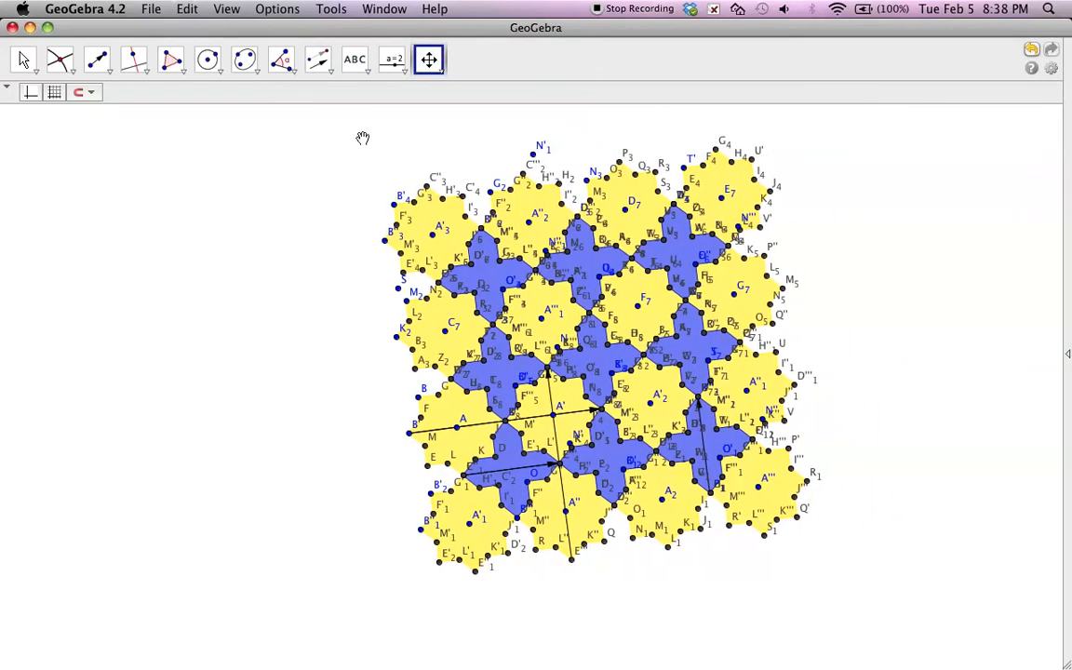
left_click(280, 9)
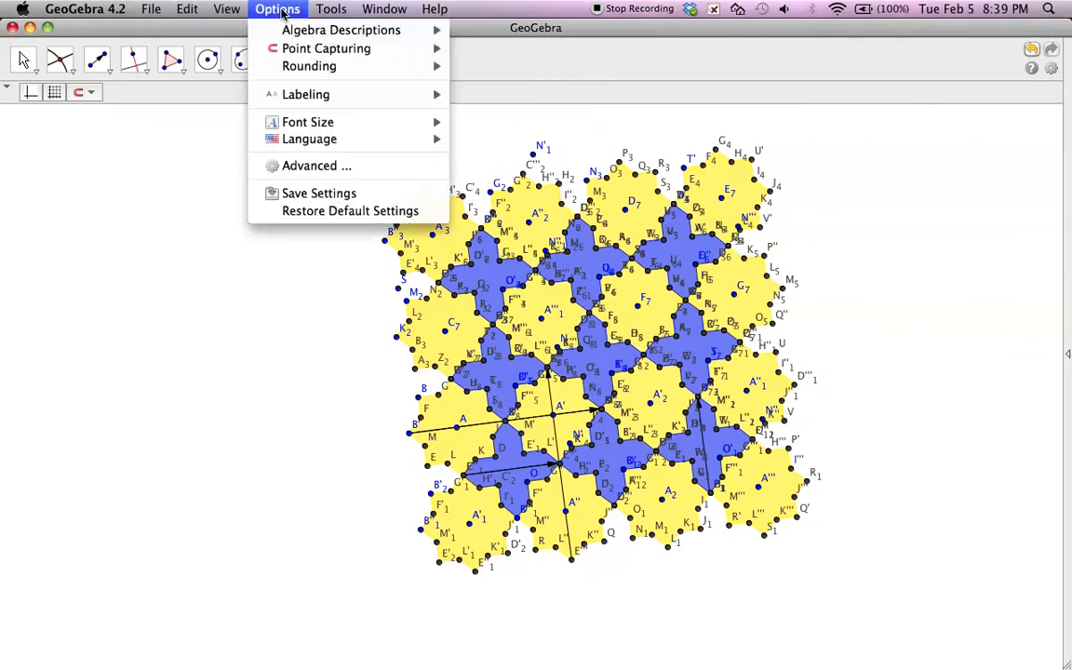
left_click(292, 166)
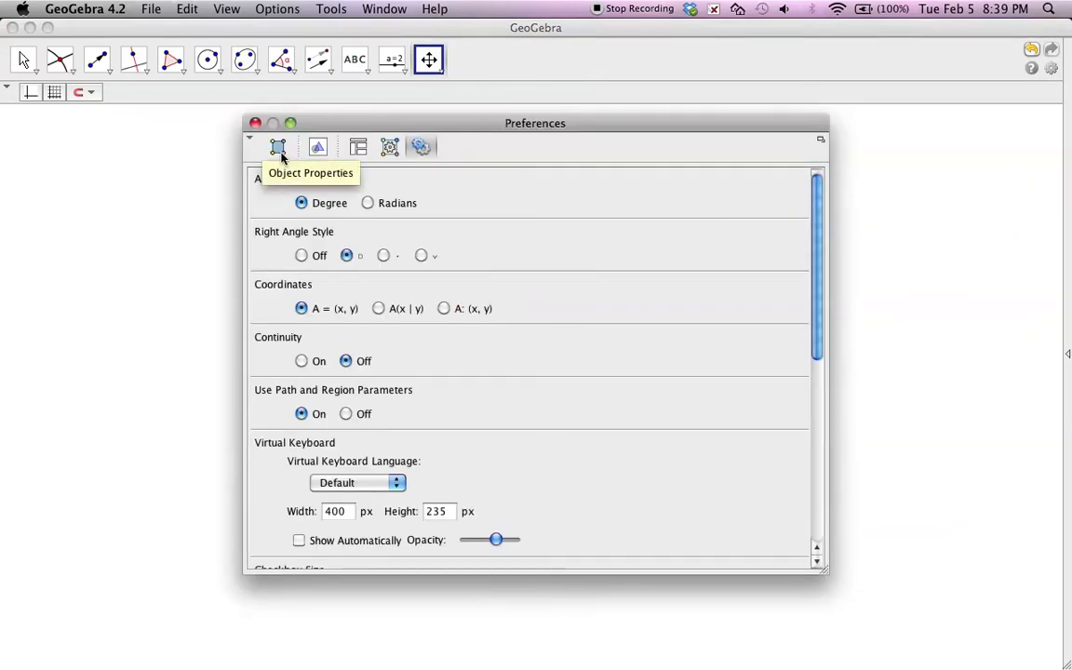
left_click(278, 148)
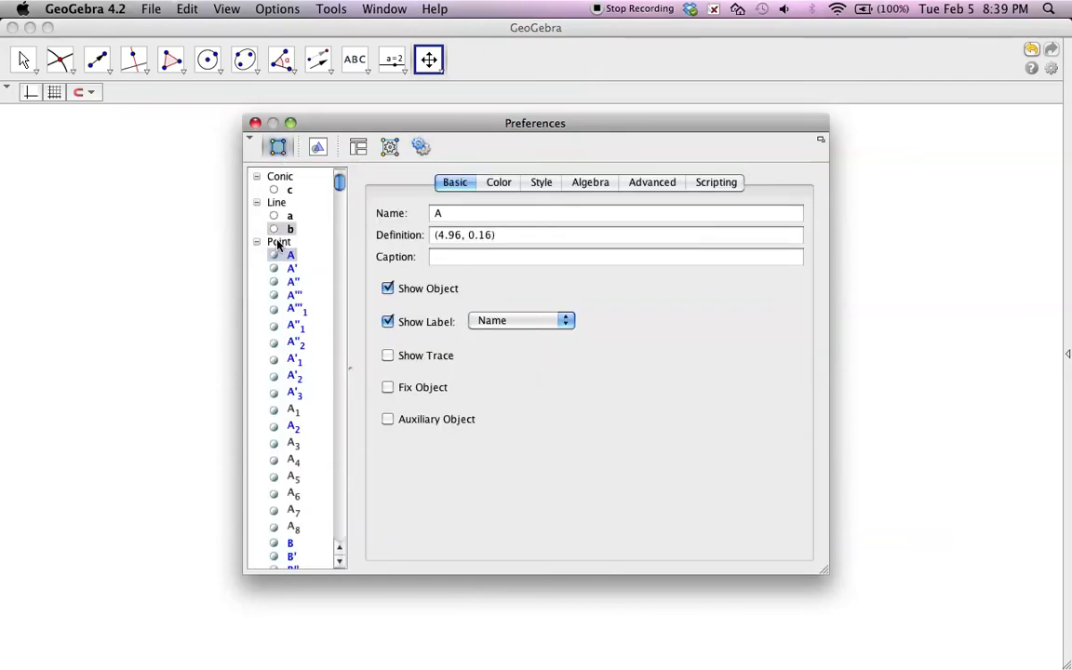
left_click(278, 243)
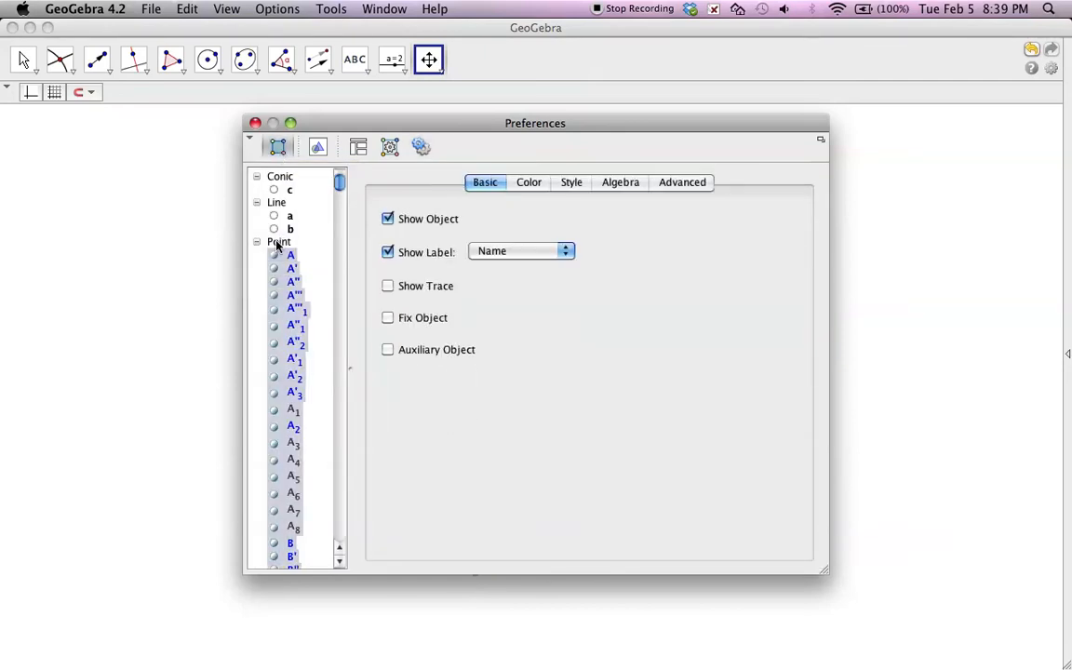
left_click(388, 220)
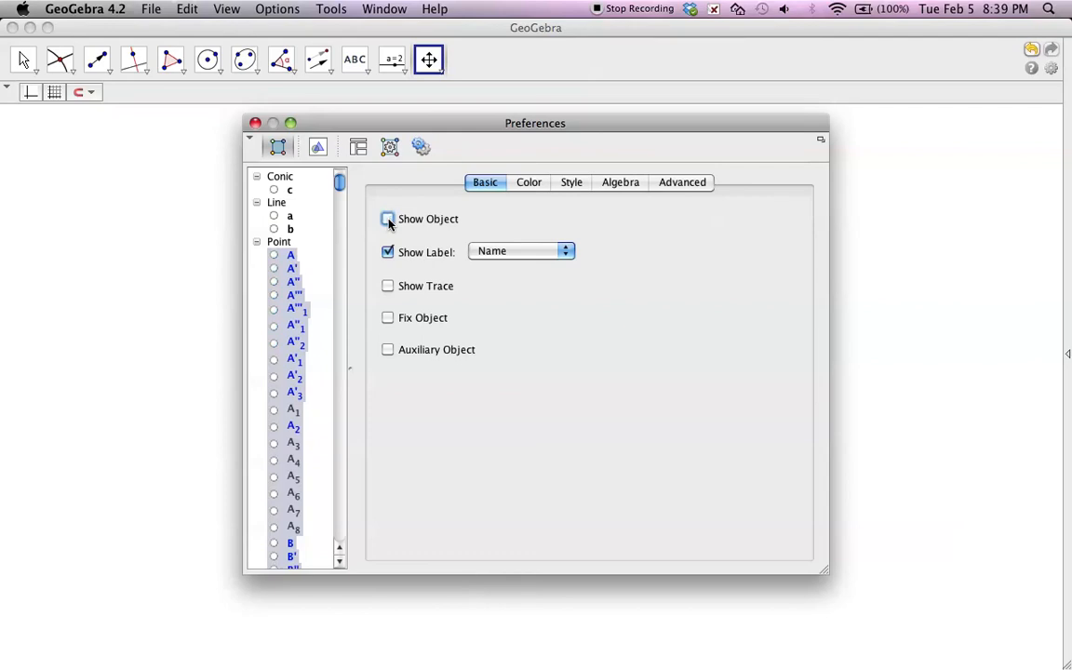
Hide all vectors of the construction in the object properties and close the preferences to reveal the finished tiling.
left_click_drag(451, 129, 291, 112)
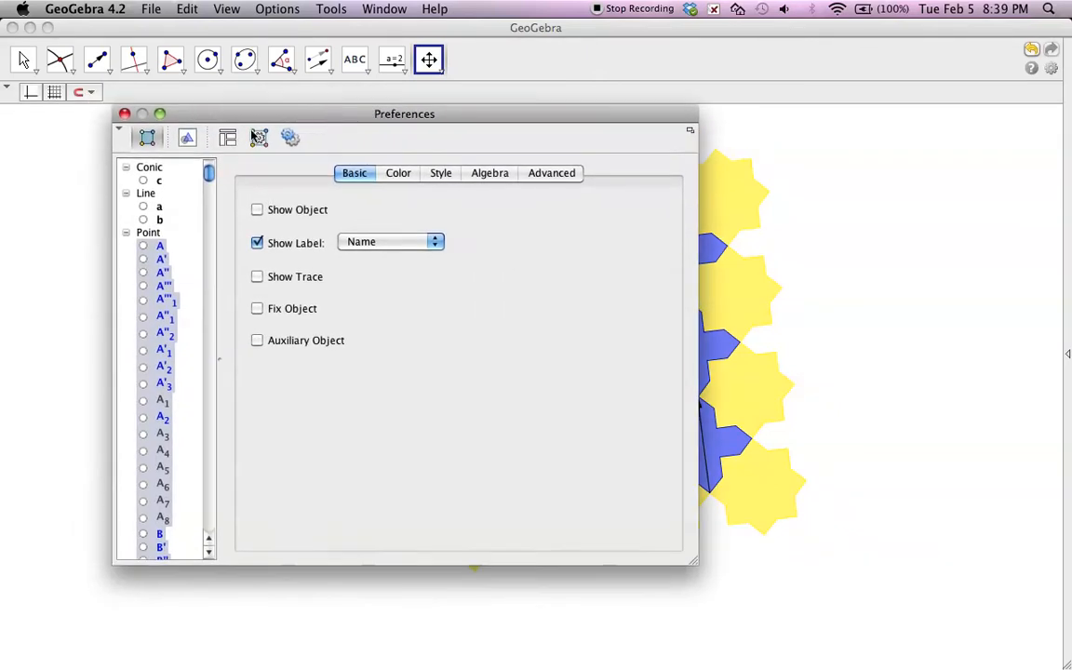
left_click(125, 232)
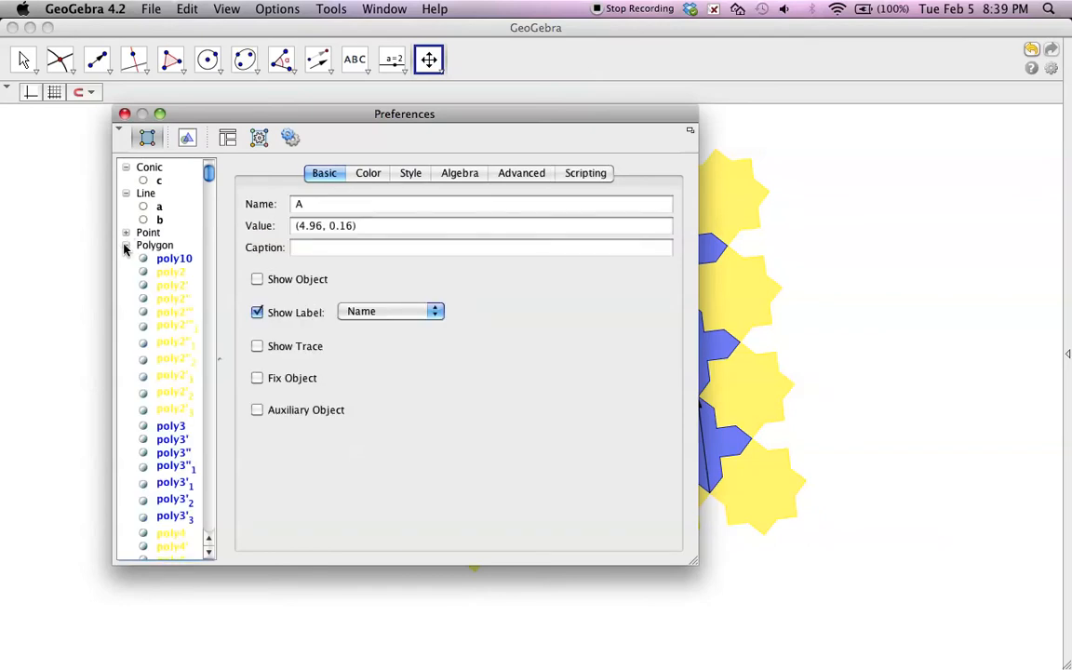
left_click(126, 245)
left_click(125, 258)
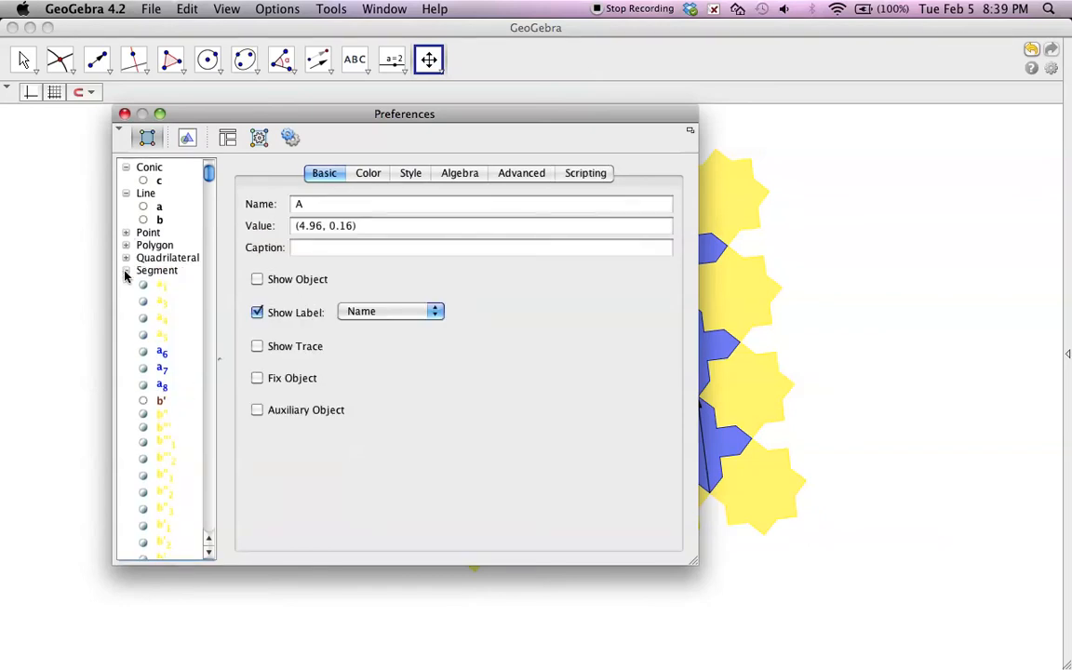
left_click(126, 271)
left_click(150, 284)
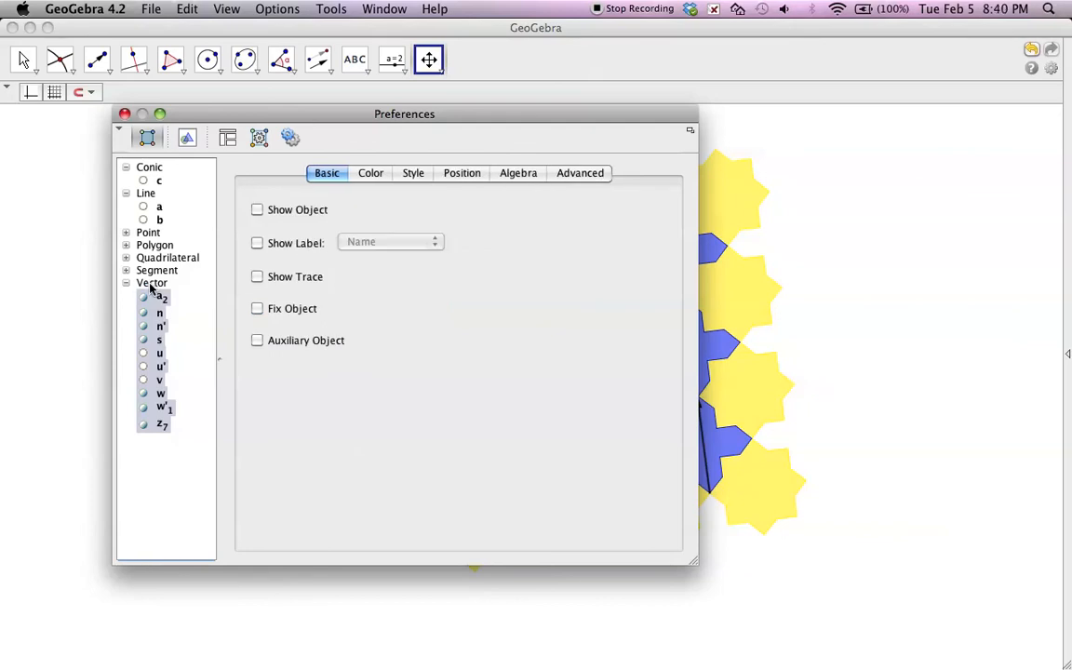
left_click(258, 212)
left_click(258, 211)
left_click(257, 210)
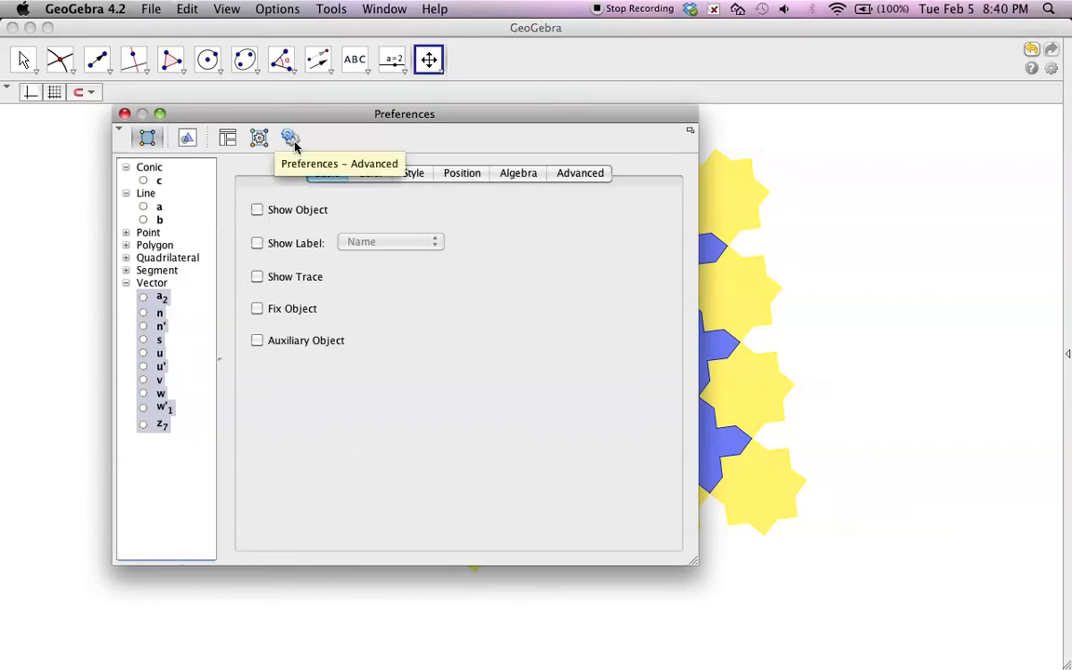
left_click_drag(158, 115, 327, 197)
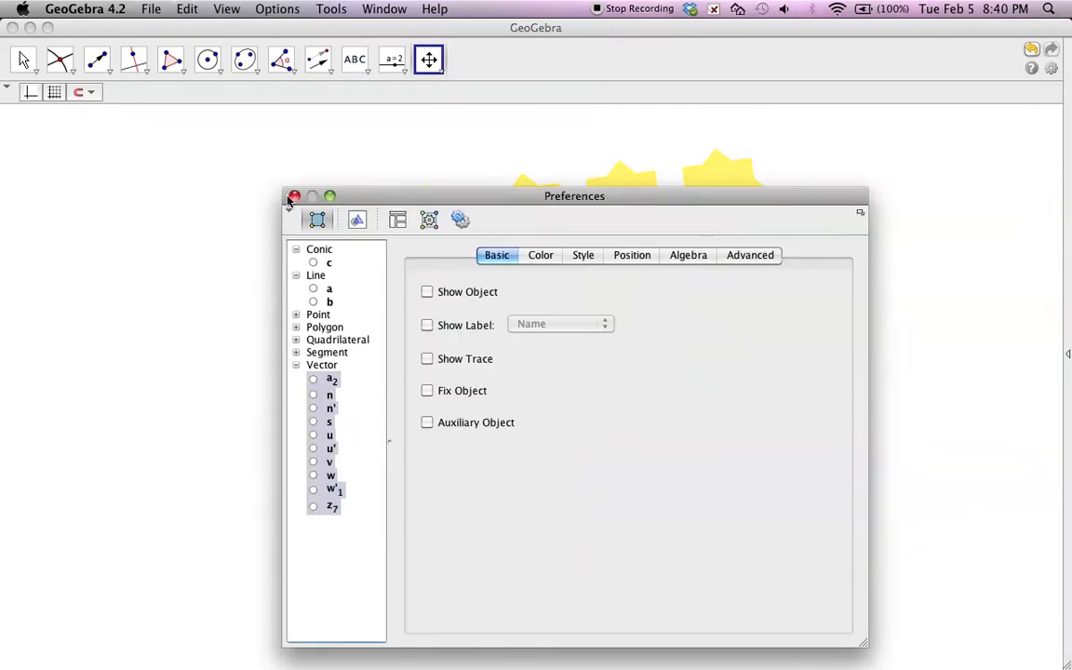
left_click(294, 197)
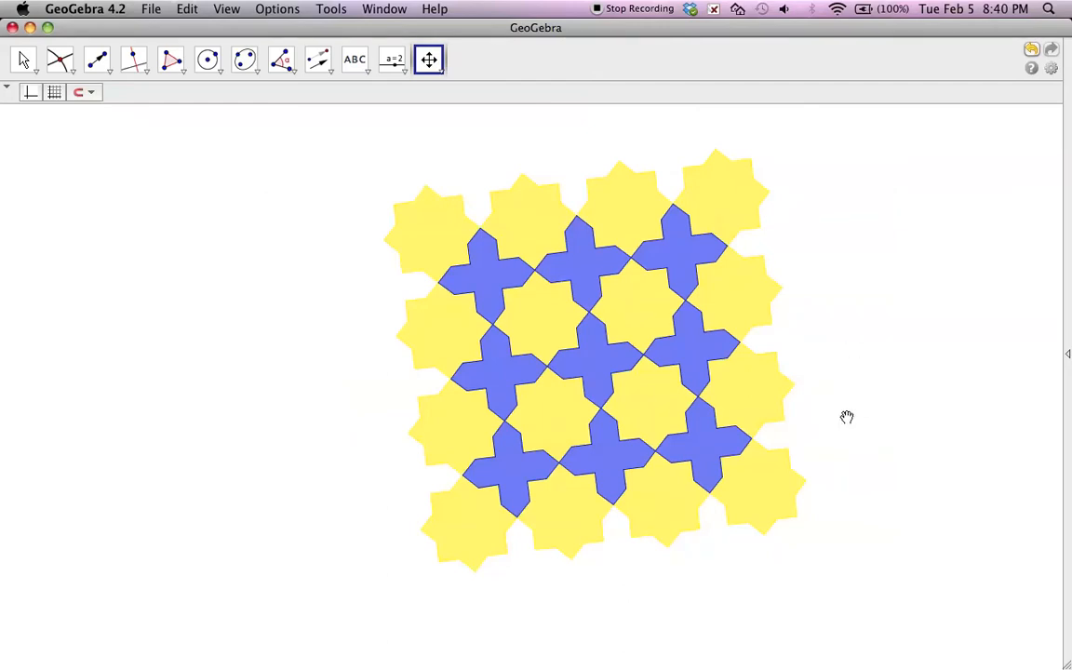